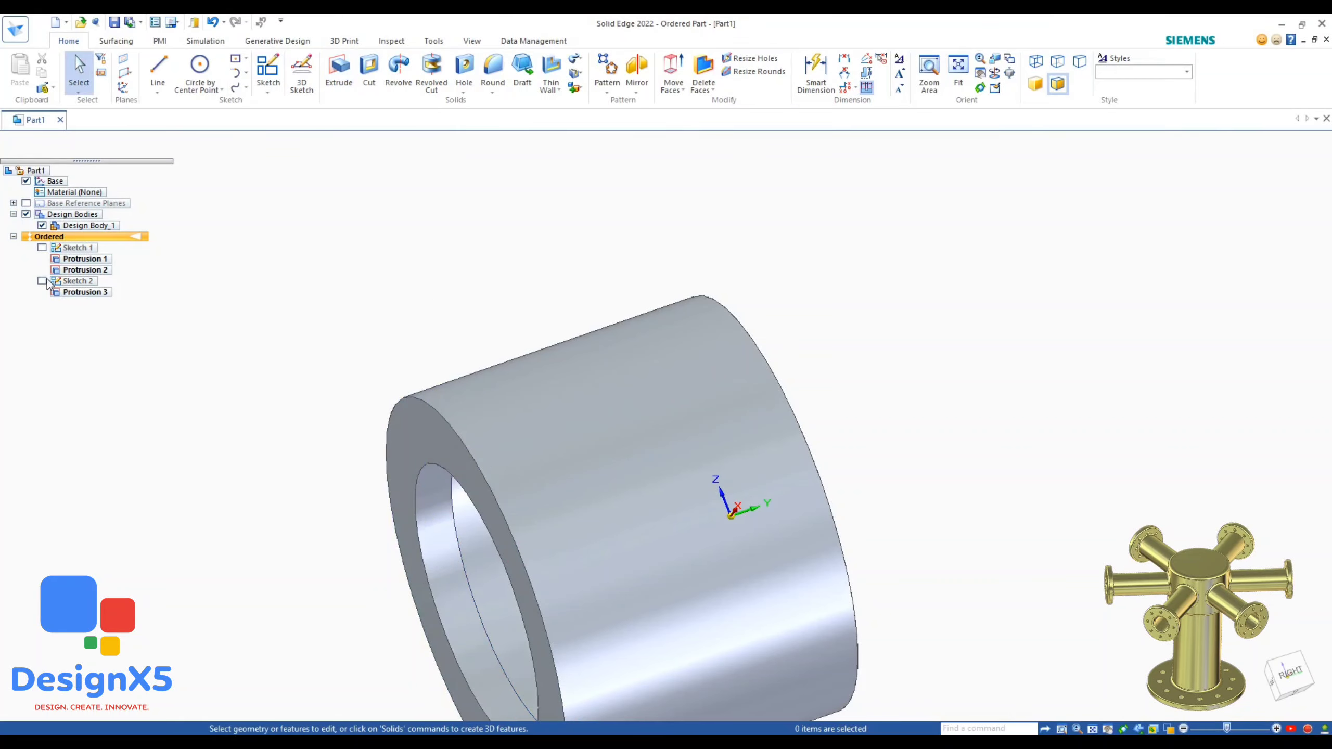
# On the collar's ring-shaped end face, sketch an 85 mm diameter circle concentric with the bore as the pipe's outer profile.
pyautogui.click(402, 499)
pyautogui.click(209, 73)
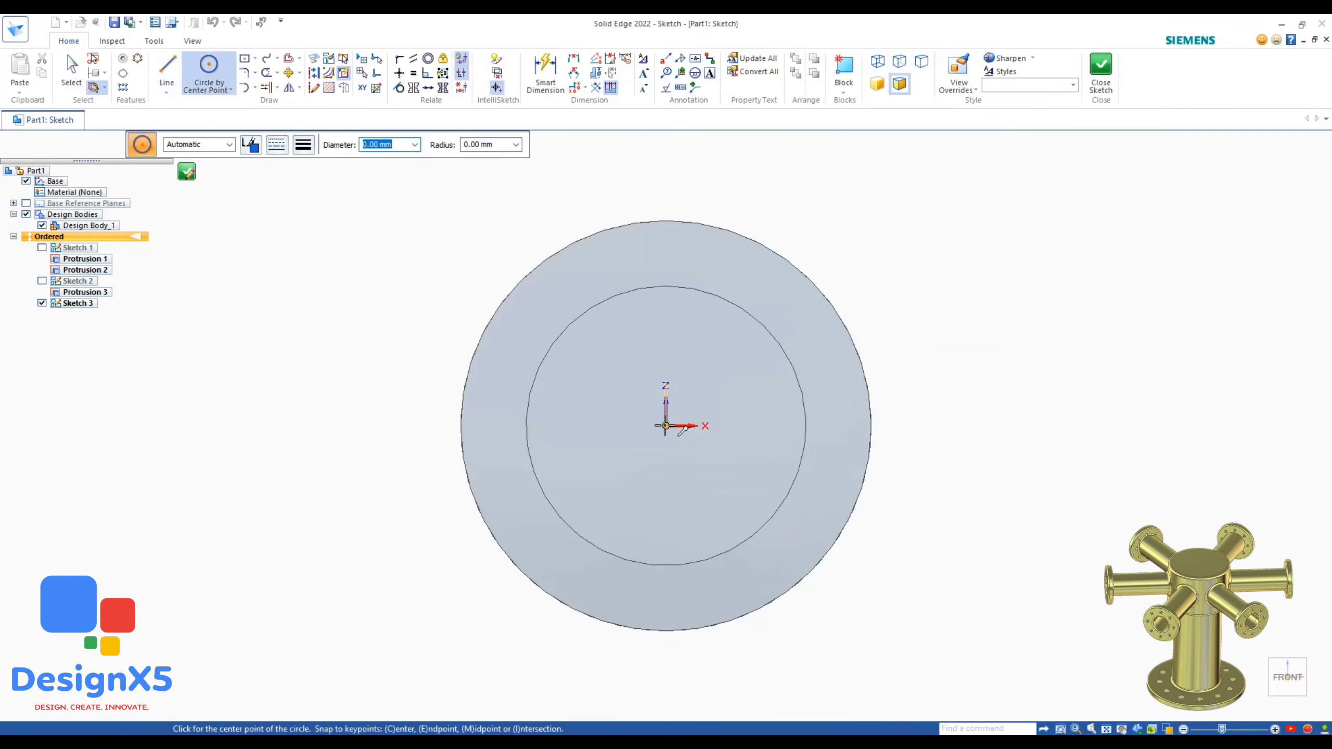
pyautogui.click(665, 425)
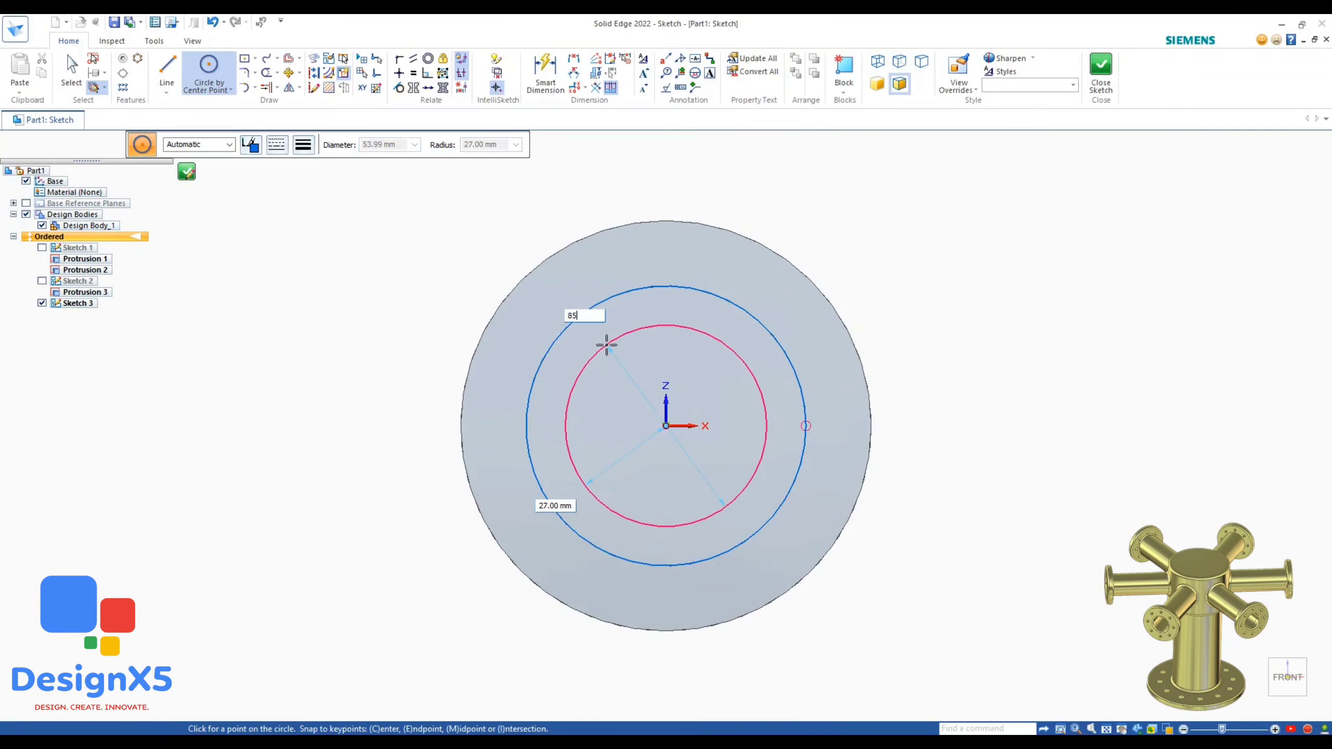
pyautogui.press('Return')
pyautogui.click(1101, 73)
# Extrude the ring profile about 175 mm outward from the collar to form the main pipe.
pyautogui.click(338, 74)
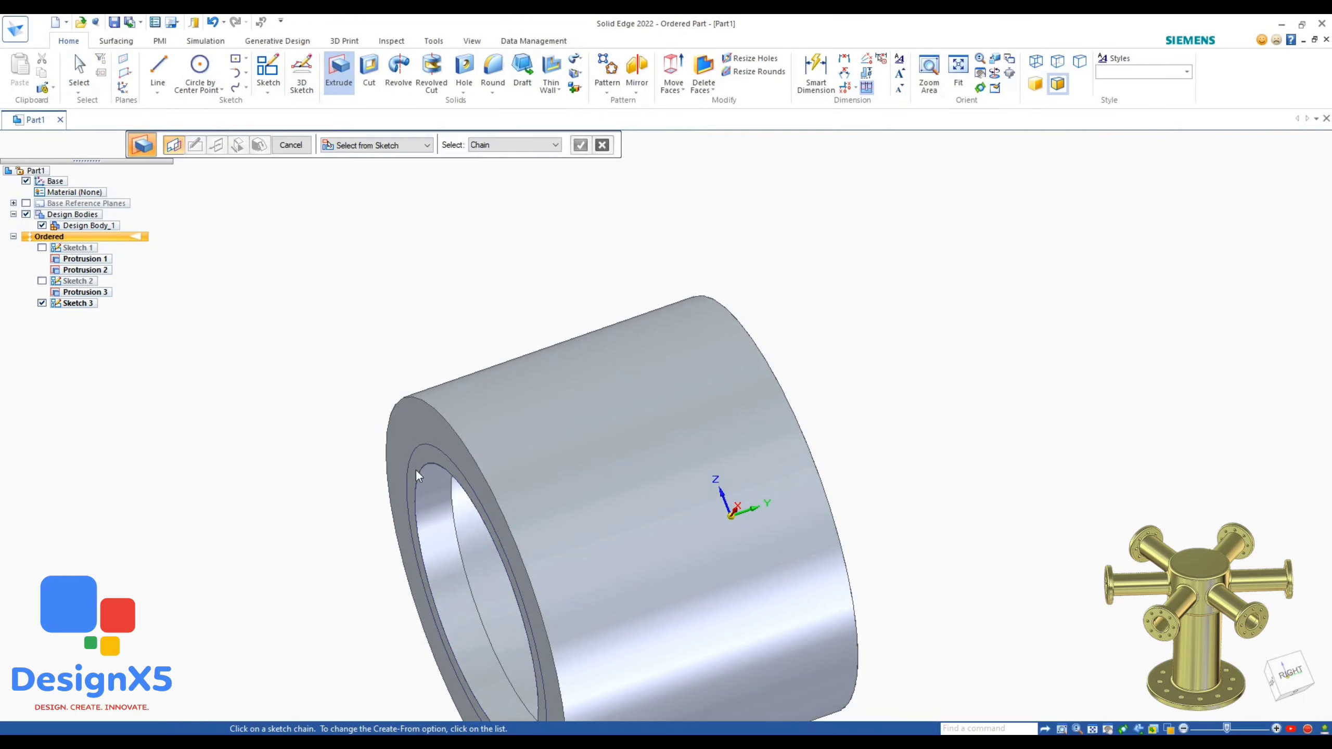
pyautogui.scroll(-3, 497, 416)
pyautogui.press('Return')
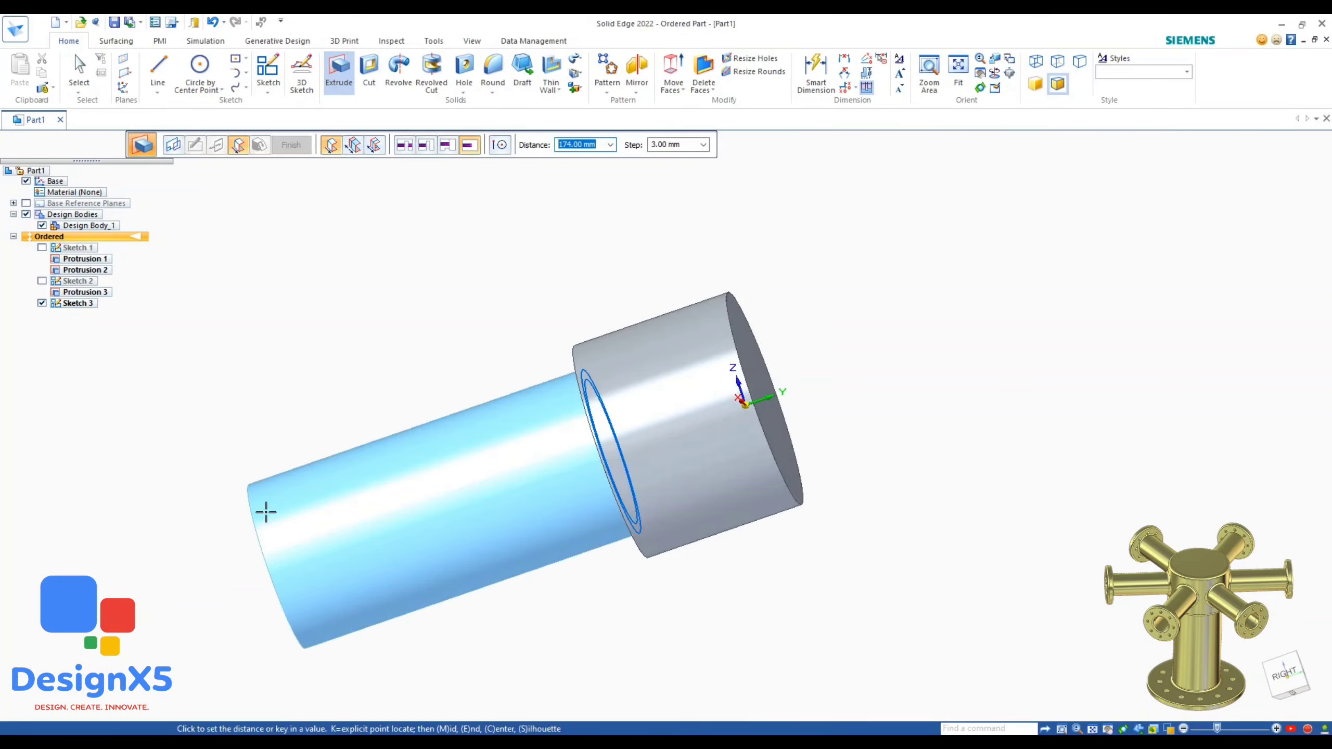
pyautogui.write('17')
pyautogui.press('Return')
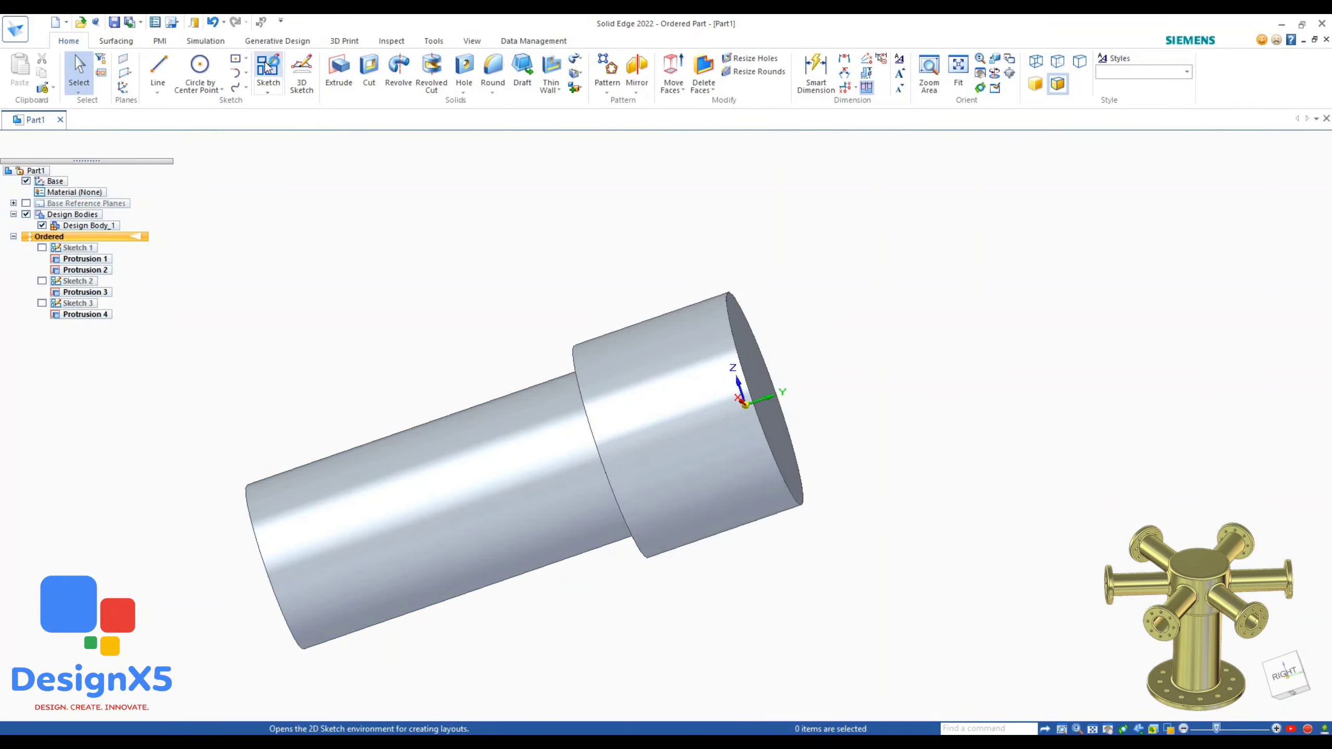
# On the pipe's free end face, sketch a centred 175 mm diameter circle and project the bore edge for the flange.
pyautogui.click(267, 67)
pyautogui.moveTo(293, 451); pyautogui.dragTo(367, 451, button='middle')
pyautogui.scroll(4, 286, 488)
pyautogui.click(286, 488)
pyautogui.click(209, 73)
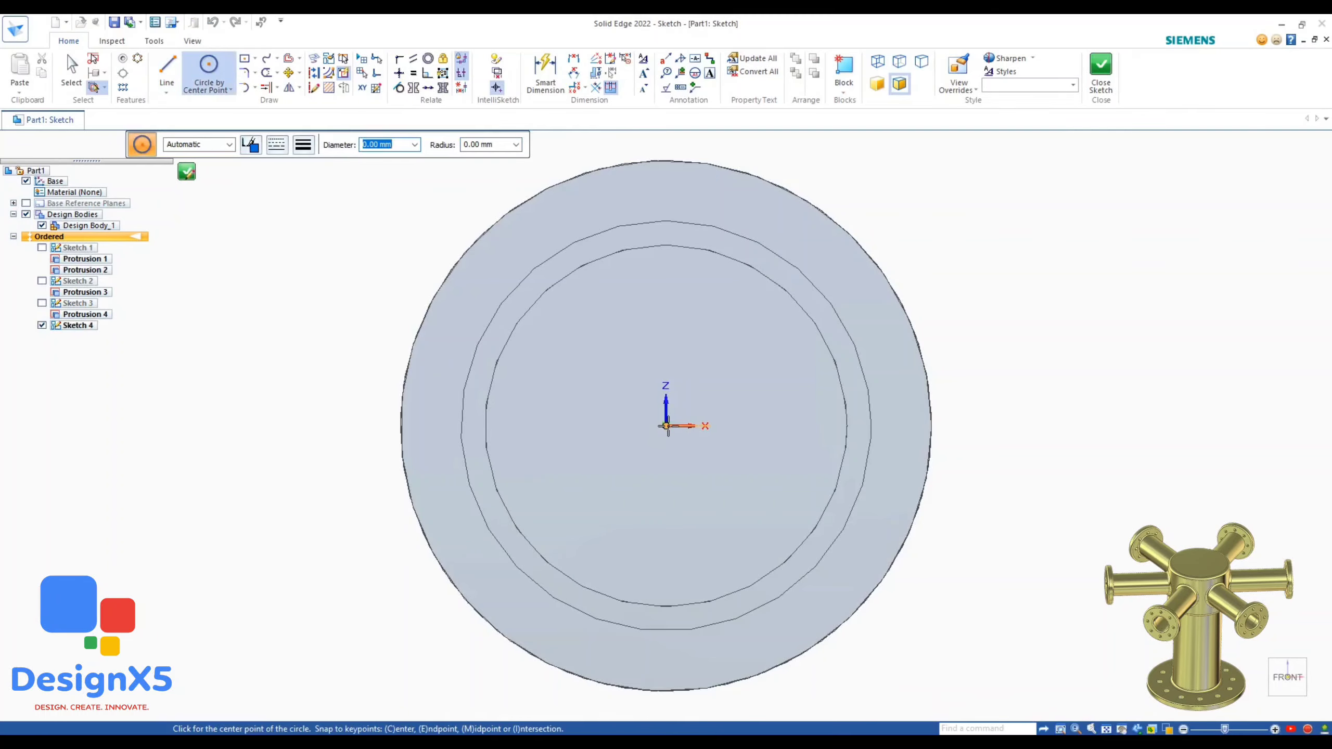
pyautogui.click(667, 426)
pyautogui.scroll(-3, 667, 426)
pyautogui.write('175')
pyautogui.press('Return')
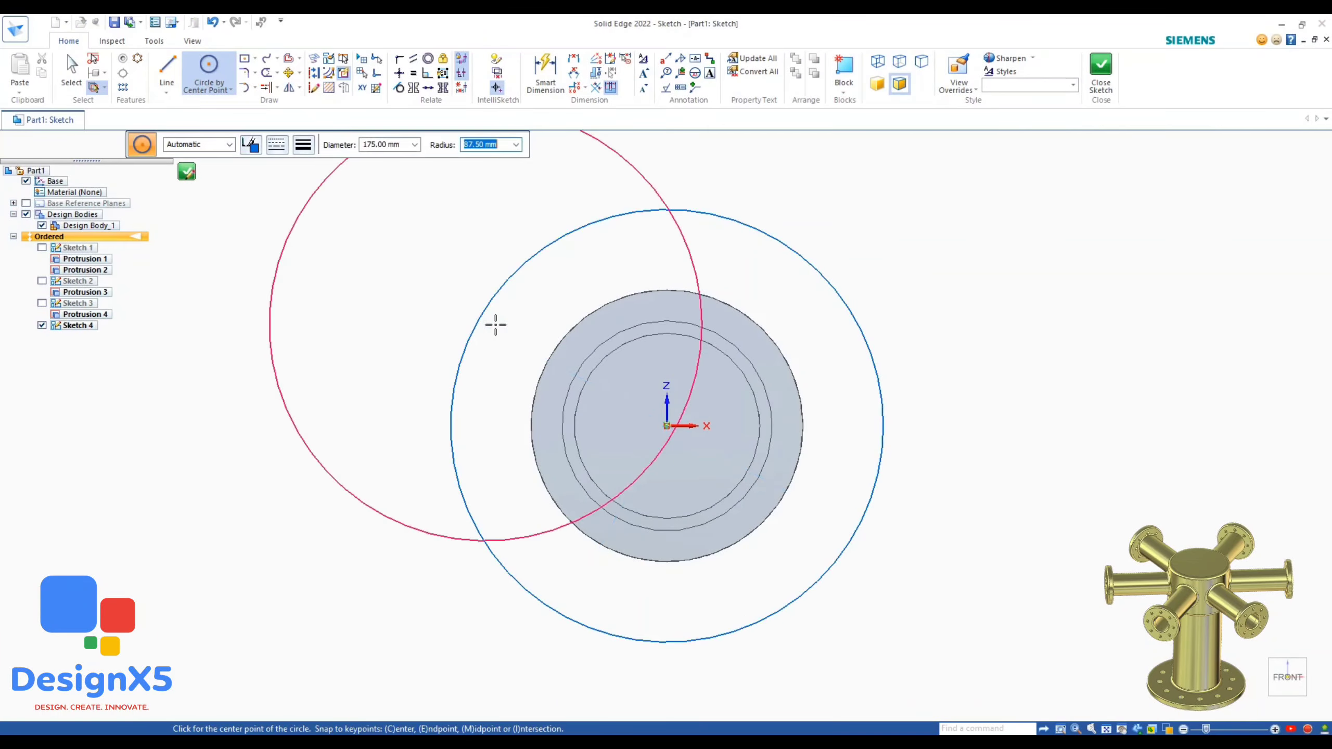
pyautogui.click(316, 65)
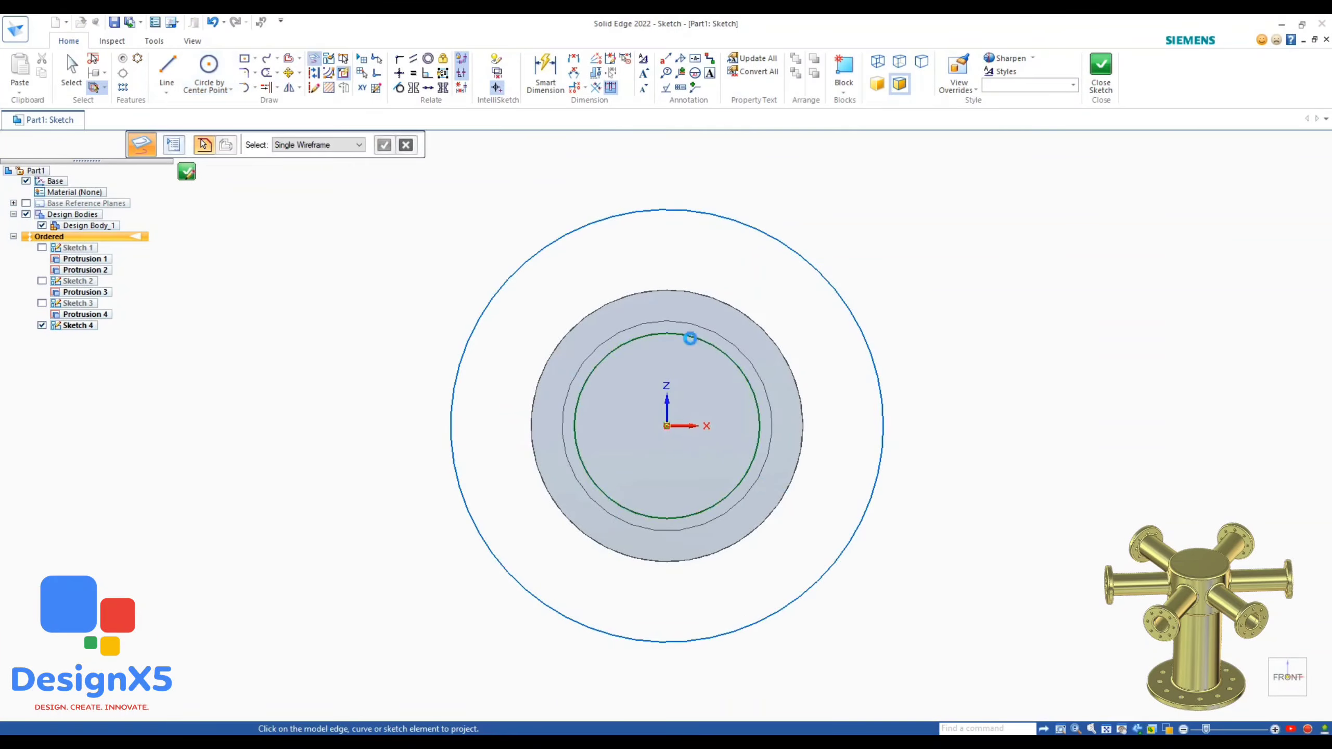
pyautogui.click(1101, 74)
# Extrude the flange profile back toward the collar to form a flat disc around the pipe end.
pyautogui.click(370, 74)
pyautogui.click(338, 73)
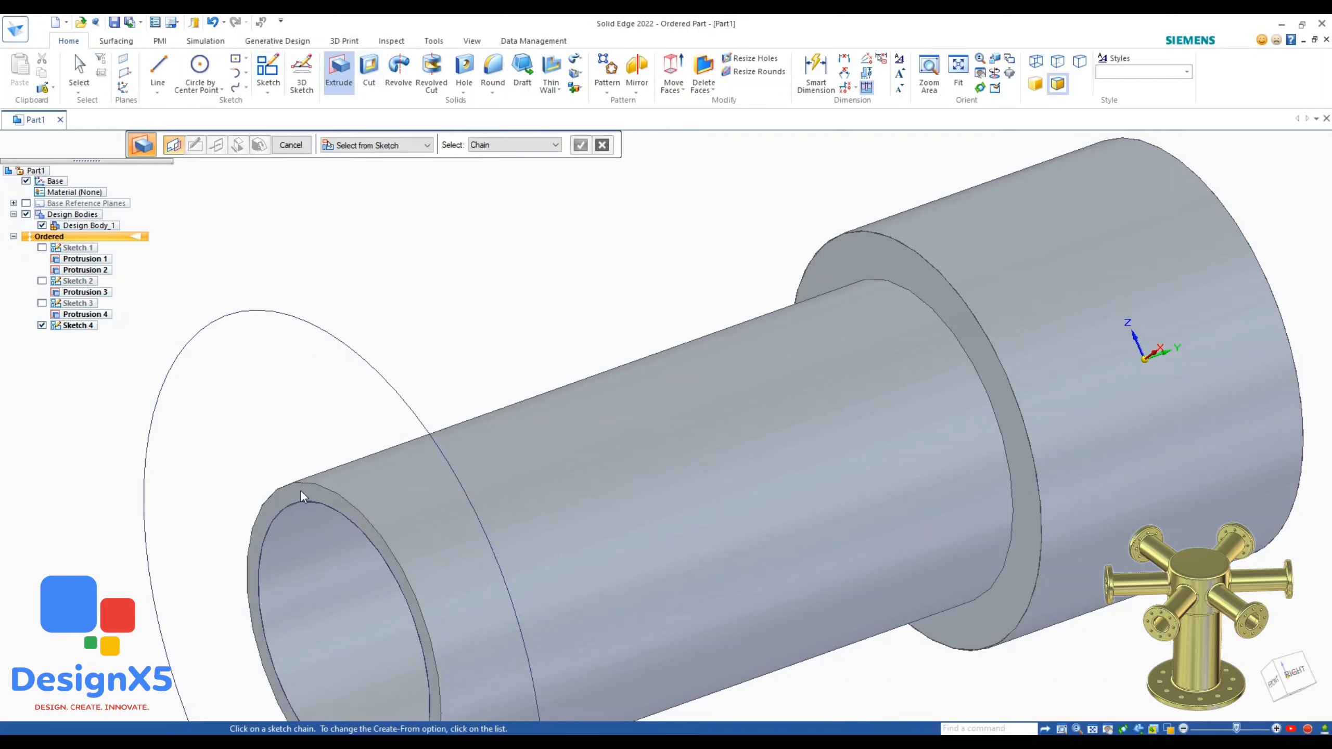
pyautogui.click(581, 145)
pyautogui.press('Return')
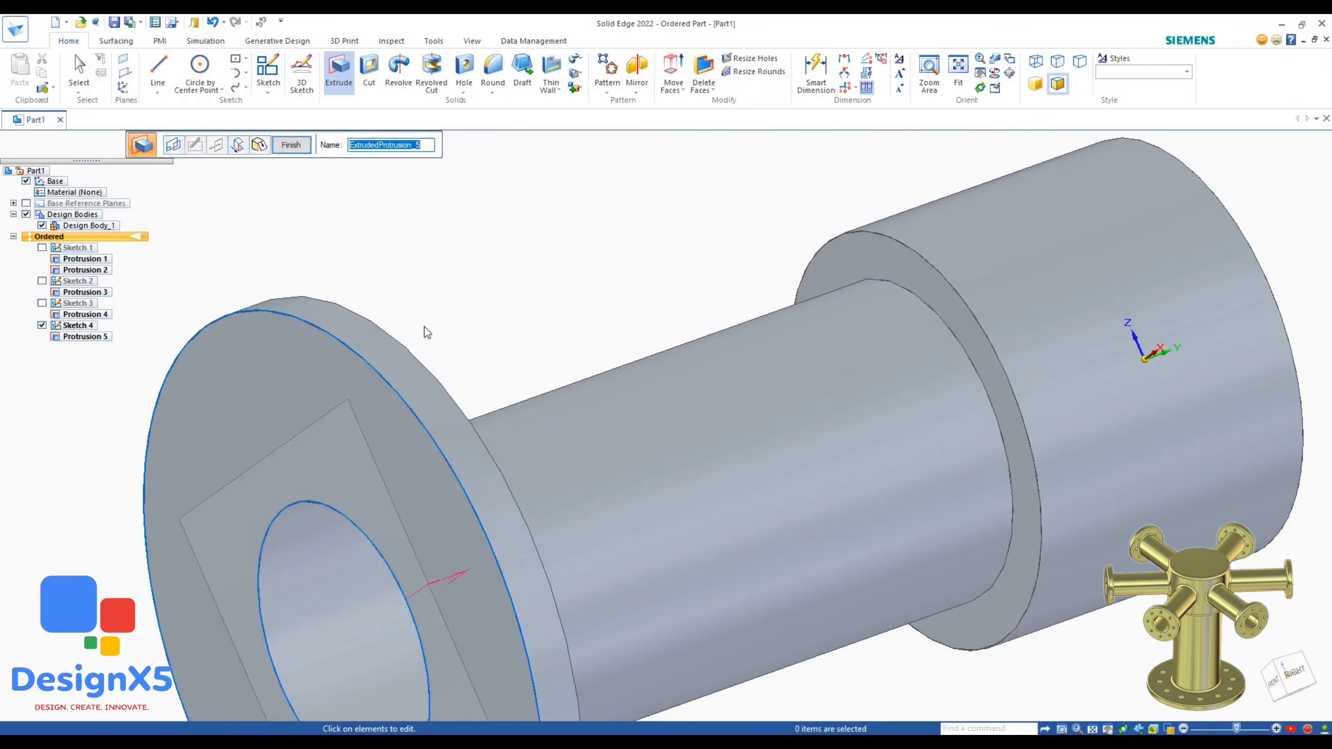
pyautogui.click(425, 330)
# On the flange face, sketch a centred 130 mm diameter bolt circle and a horizontal line from the centre past the flange rim.
pyautogui.click(268, 482)
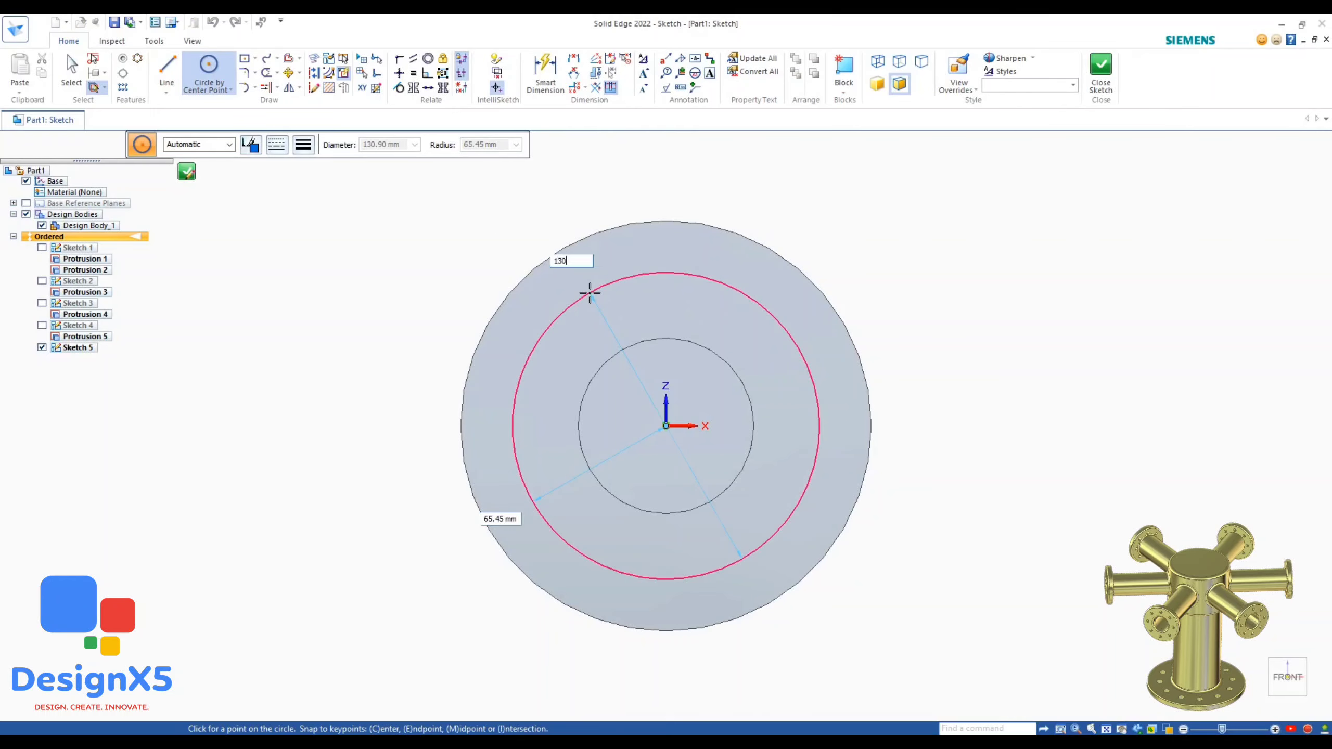
pyautogui.press('Return')
pyautogui.click(167, 68)
pyautogui.click(912, 427)
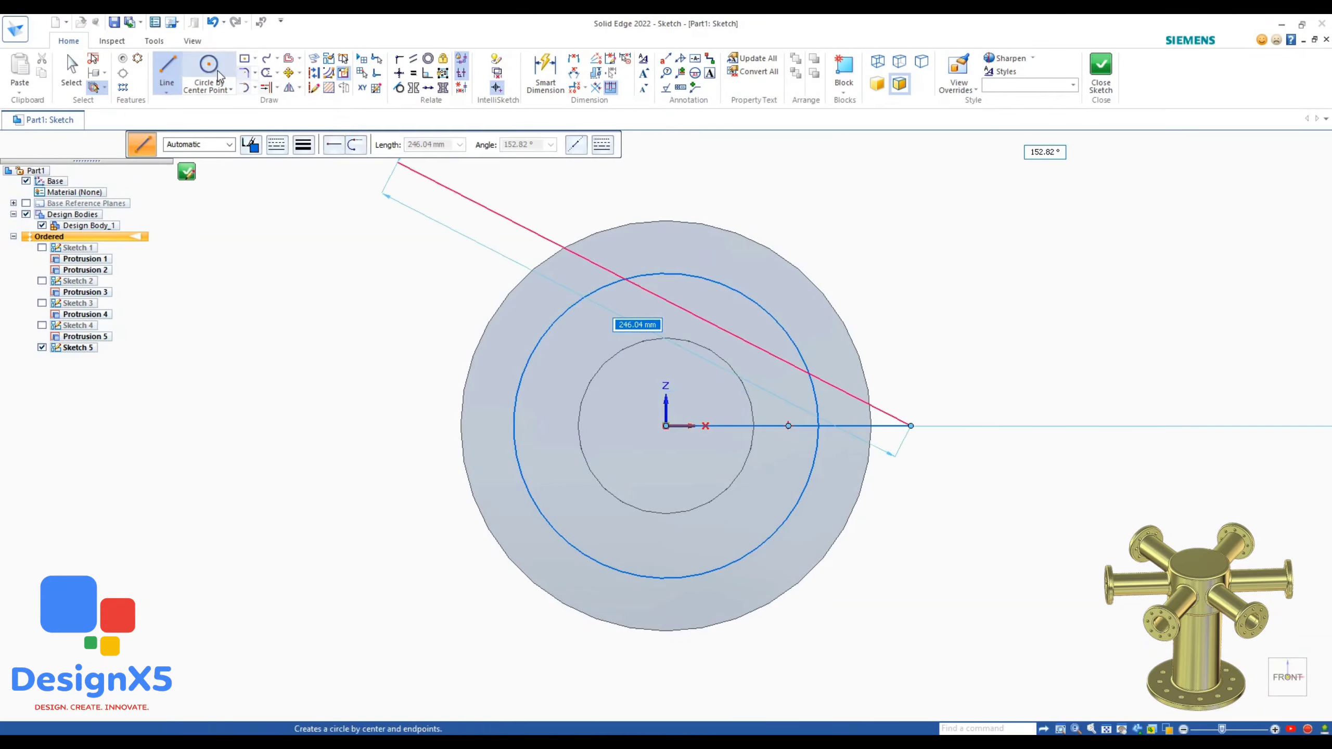
# Sketch a 12 mm diameter bolt hole where the horizontal line crosses the bolt circle, and close the sketch.
pyautogui.click(209, 68)
pyautogui.scroll(3, 807, 415)
pyautogui.click(812, 418)
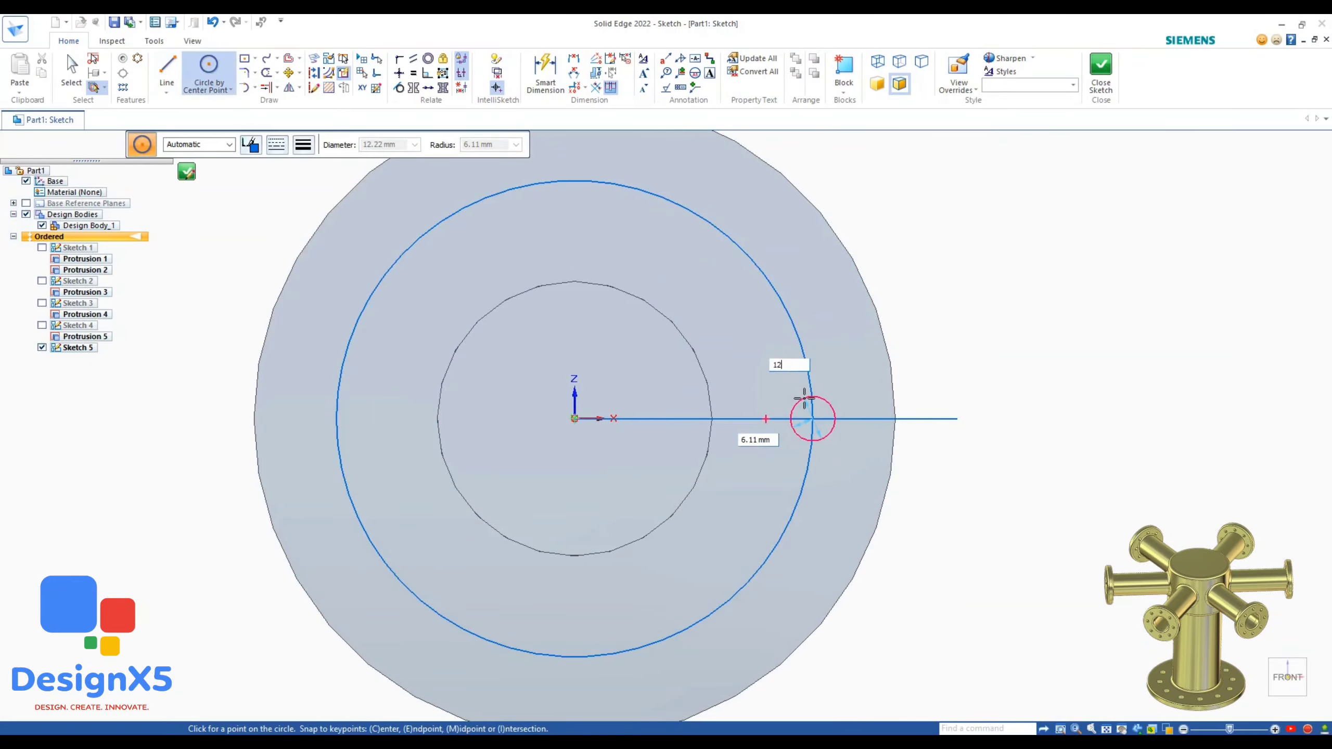
pyautogui.click(1093, 64)
# Cut the small bolt hole circle through the flange and hide its sketch.
pyautogui.click(369, 71)
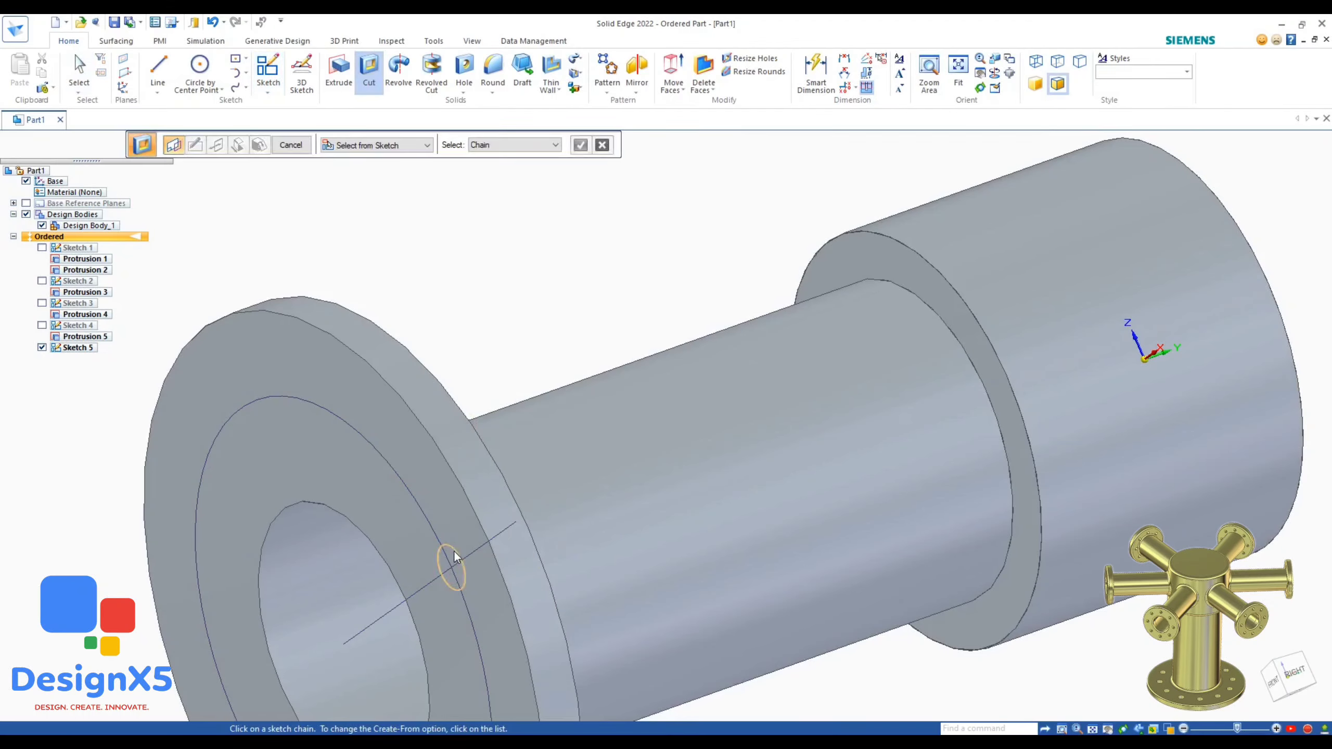
pyautogui.click(579, 147)
pyautogui.click(526, 247)
pyautogui.click(291, 145)
pyautogui.click(291, 144)
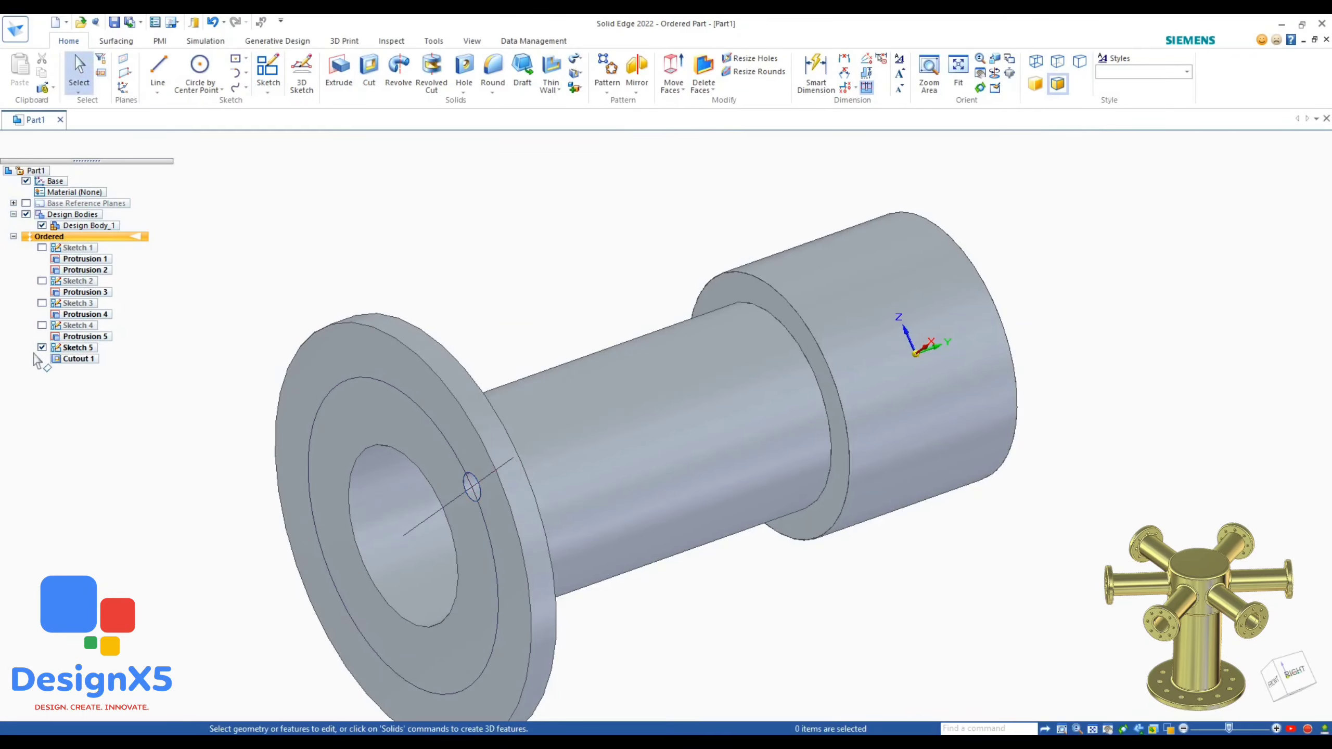
pyautogui.click(42, 348)
# Pattern the bolt hole in a full circle around the flange centre with 12 occurrences.
pyautogui.scroll(4, 493, 496)
pyautogui.click(510, 496)
pyautogui.click(607, 68)
pyautogui.click(387, 357)
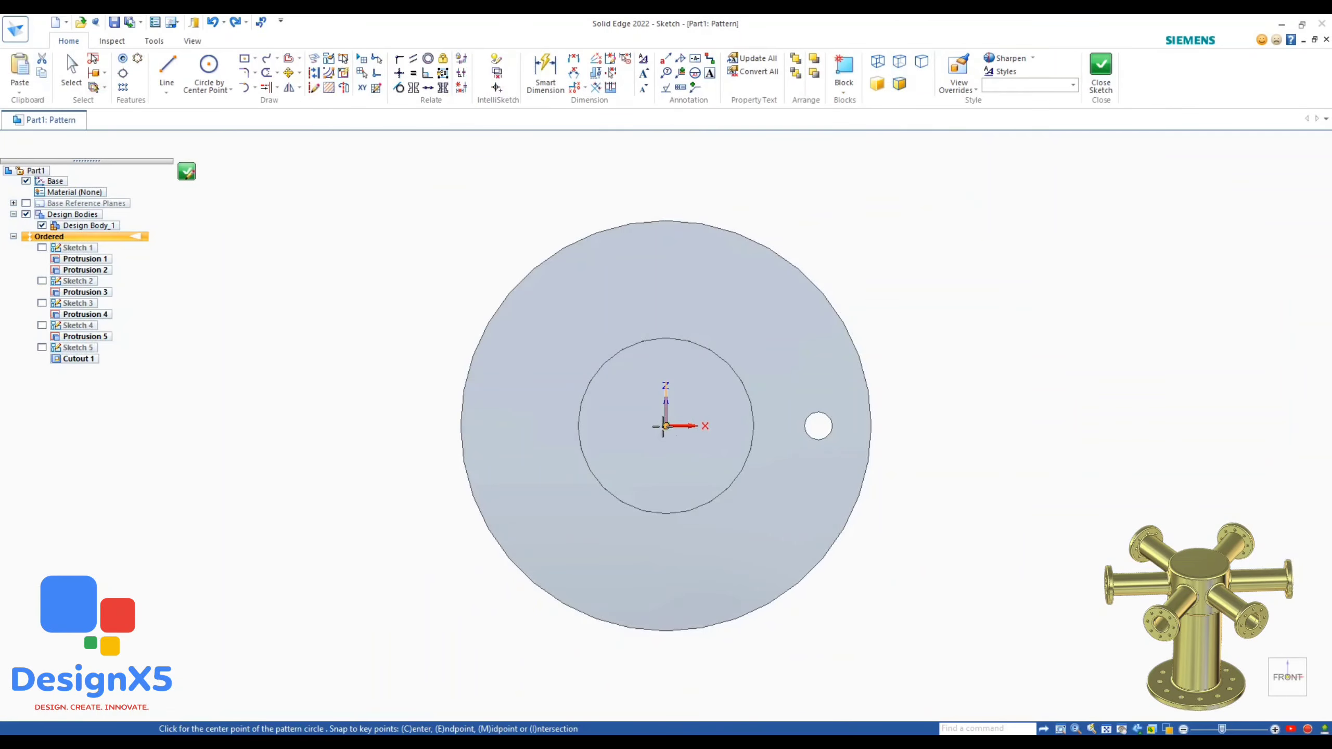
pyautogui.click(666, 426)
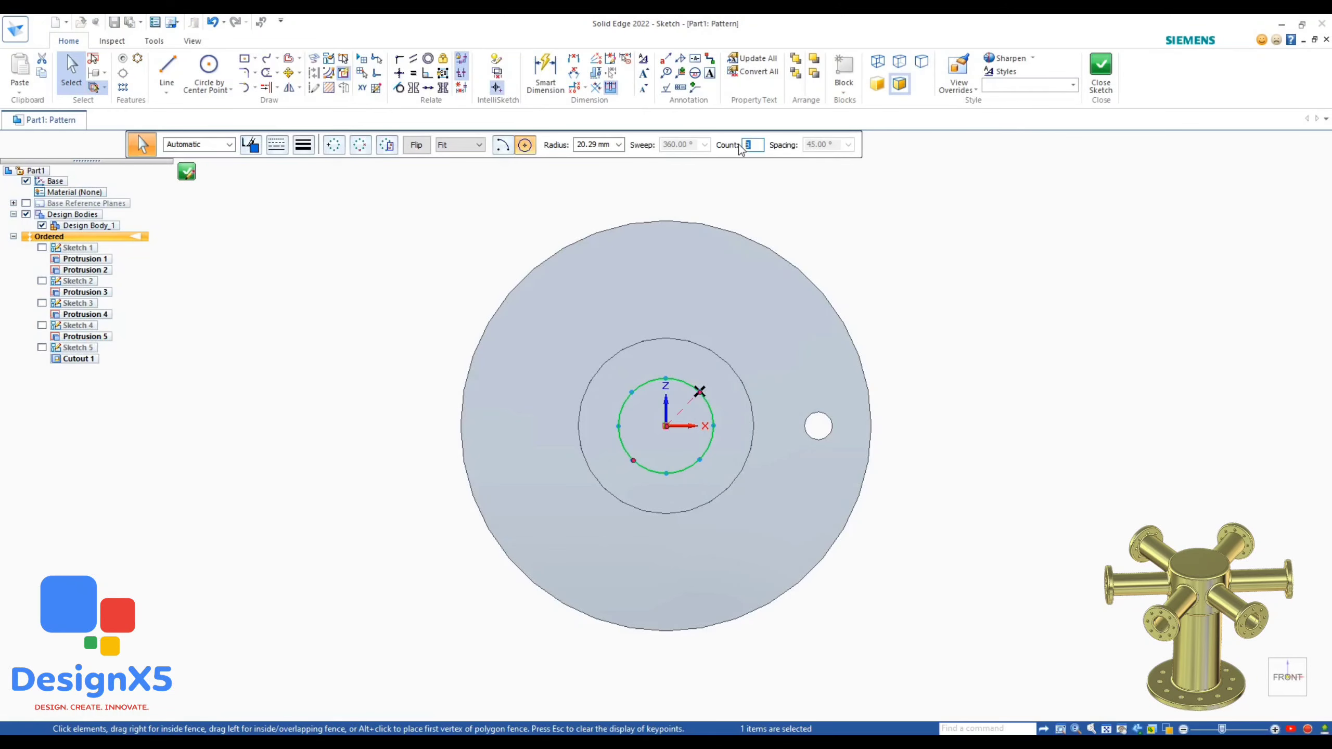
pyautogui.click(1101, 71)
pyautogui.scroll(-5, 781, 436)
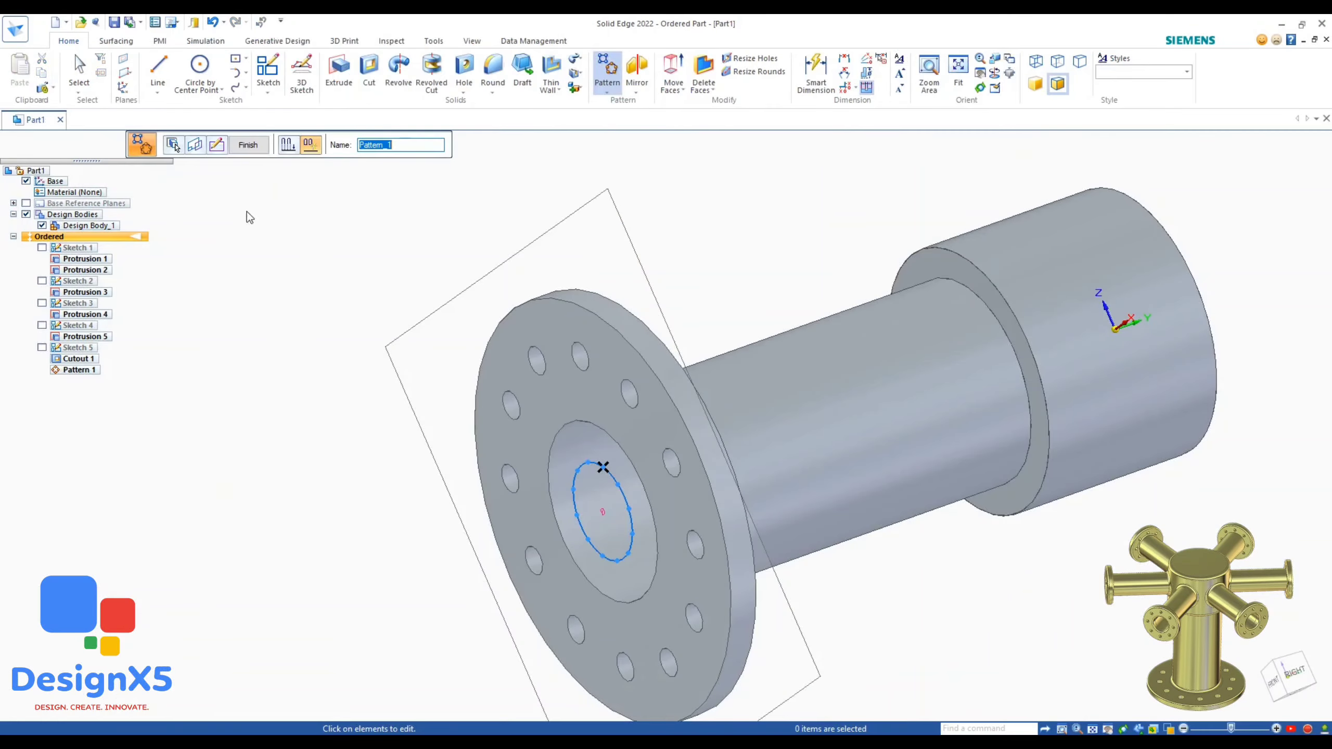
pyautogui.click(247, 144)
pyautogui.press('Escape')
# Create a vertical reference plane tangent to the side of the collar's outer cylindrical surface.
pyautogui.click(267, 68)
pyautogui.click(125, 72)
pyautogui.click(172, 181)
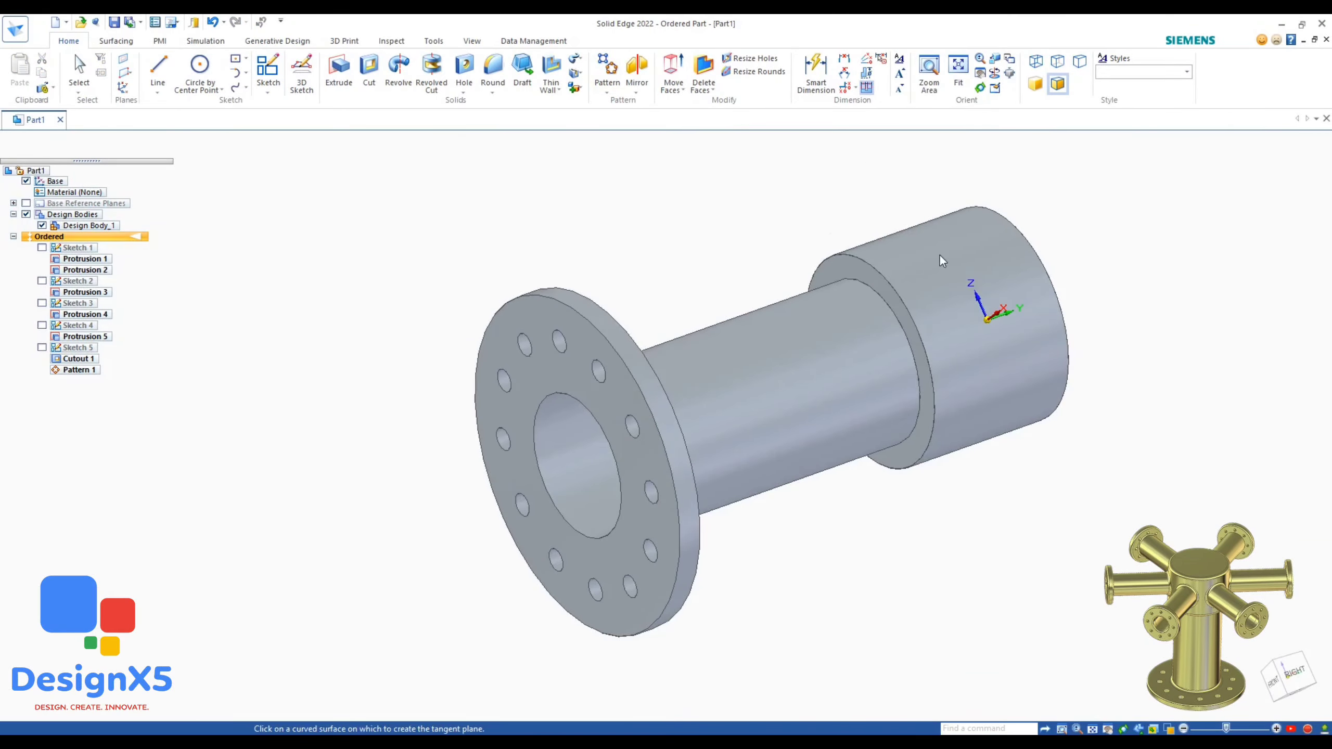
pyautogui.click(941, 256)
pyautogui.moveTo(942, 256); pyautogui.dragTo(734, 420, button='middle')
pyautogui.click(1288, 672)
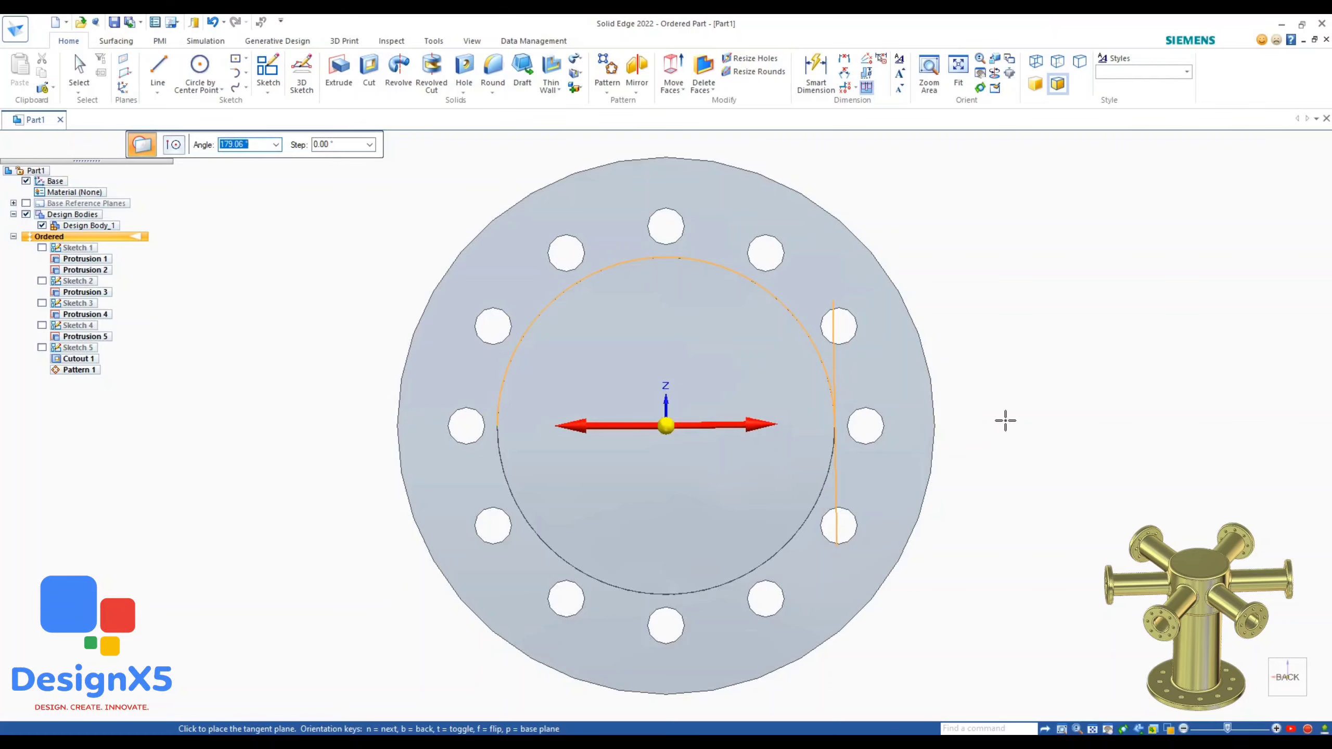
pyautogui.click(939, 252)
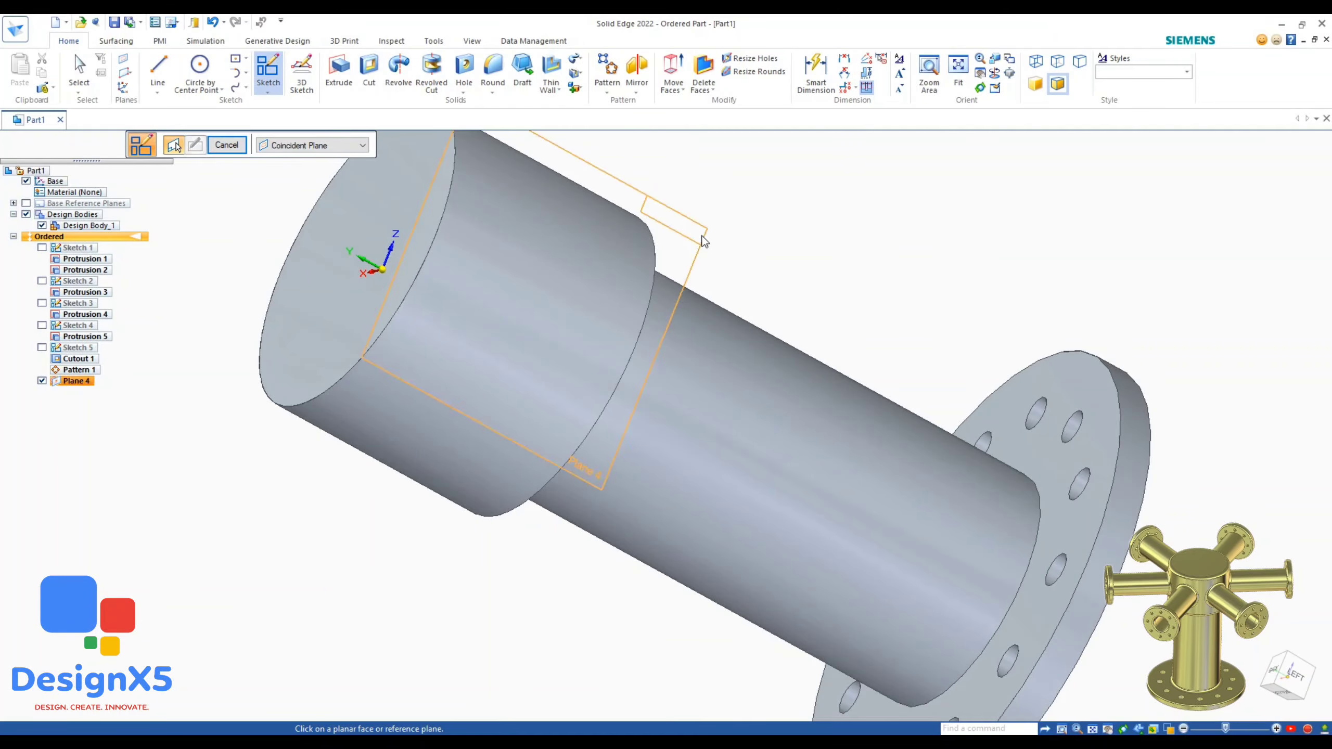
# On the tangent plane, sketch an axial line across the collar's full length and a circle centred on its midpoint.
pyautogui.click(750, 199)
pyautogui.click(494, 426)
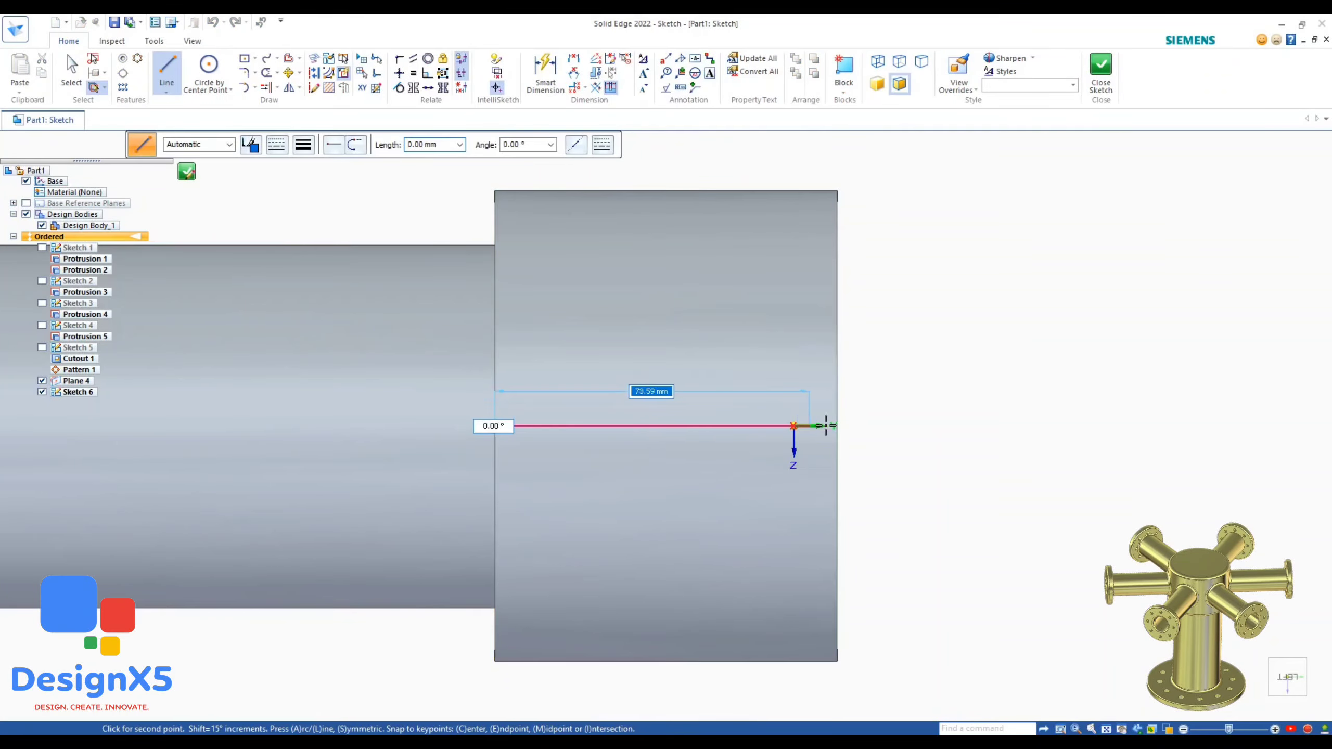
pyautogui.click(834, 425)
pyautogui.click(208, 73)
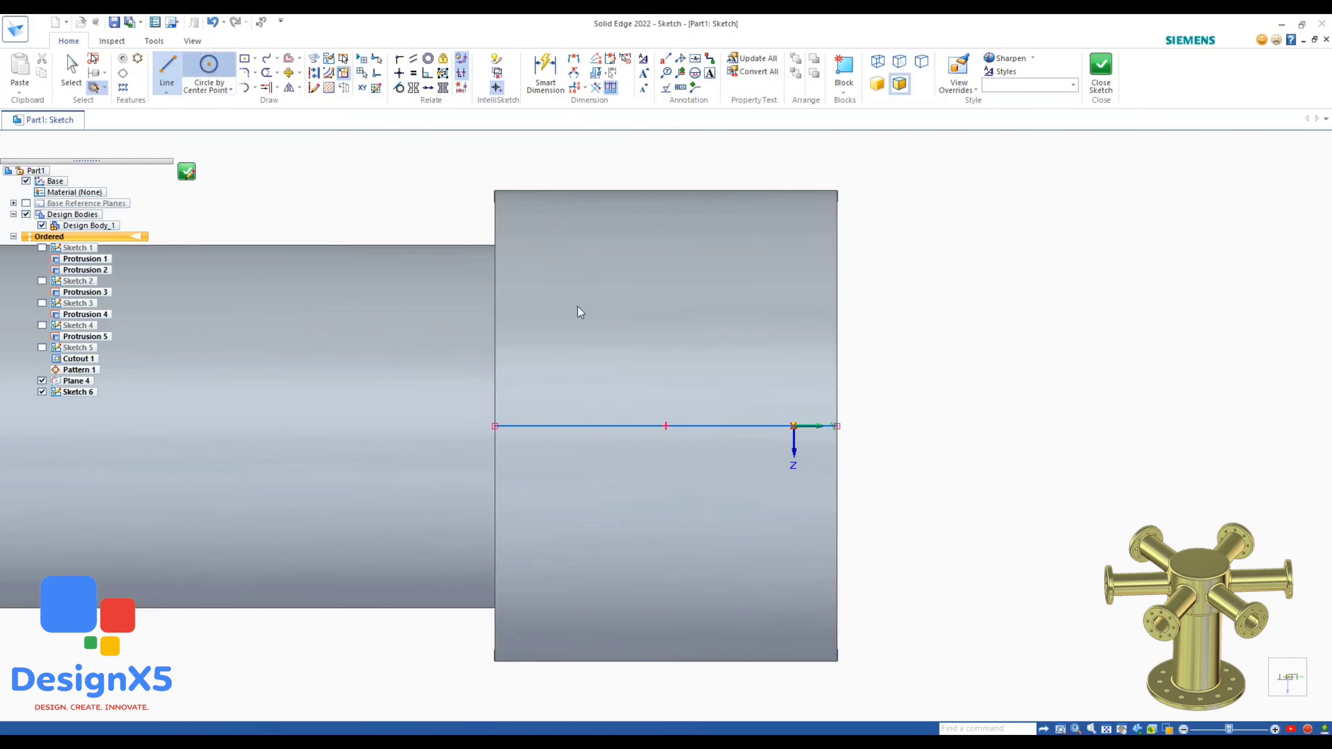
pyautogui.click(662, 417)
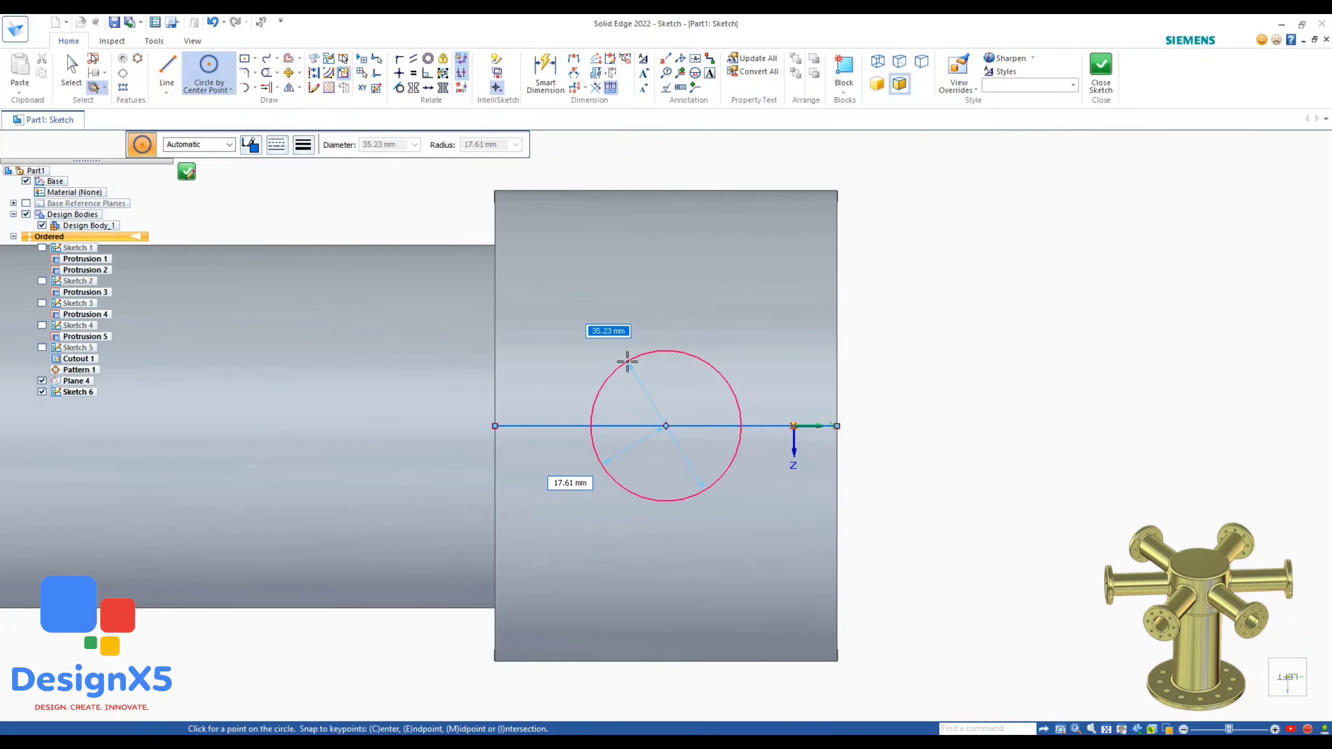
pyautogui.press('Return')
pyautogui.click(1102, 68)
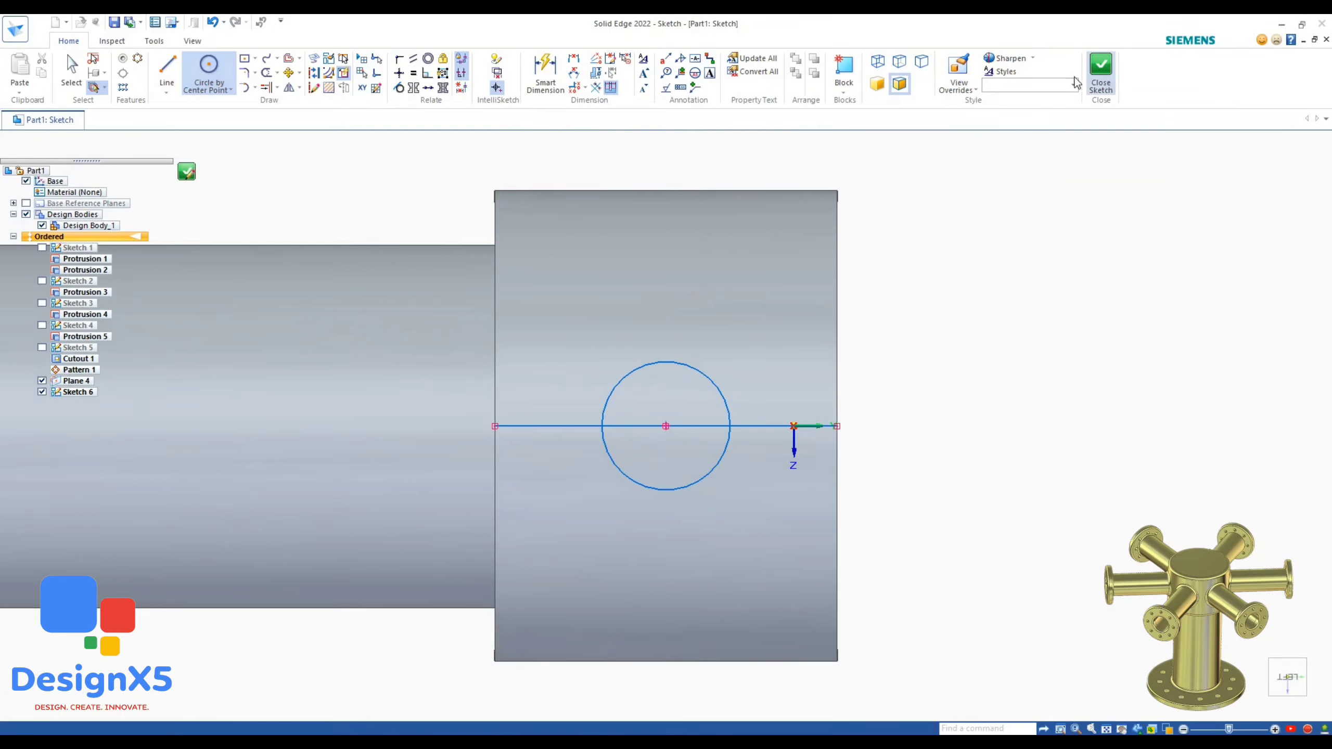
# Cut the circle through the collar wall and hide its sketch and the tangent plane.
pyautogui.click(370, 71)
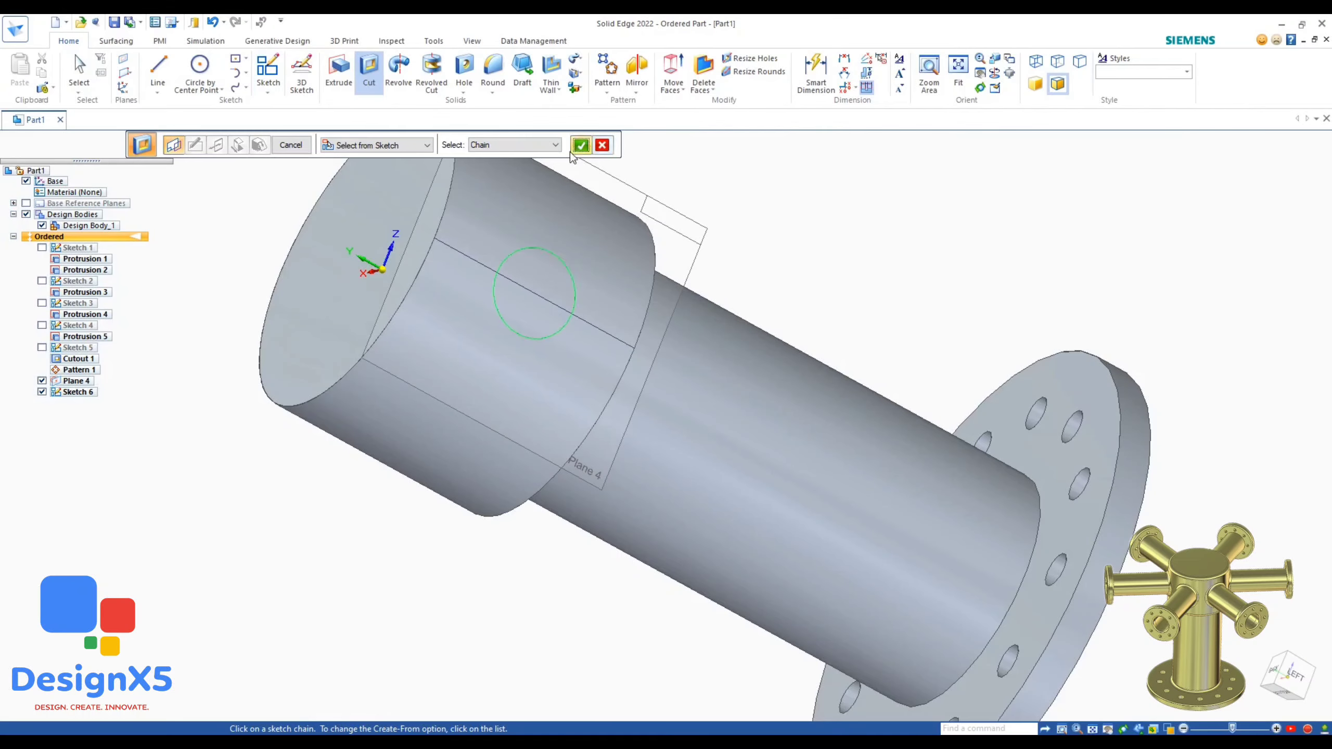
pyautogui.click(580, 145)
pyautogui.click(727, 194)
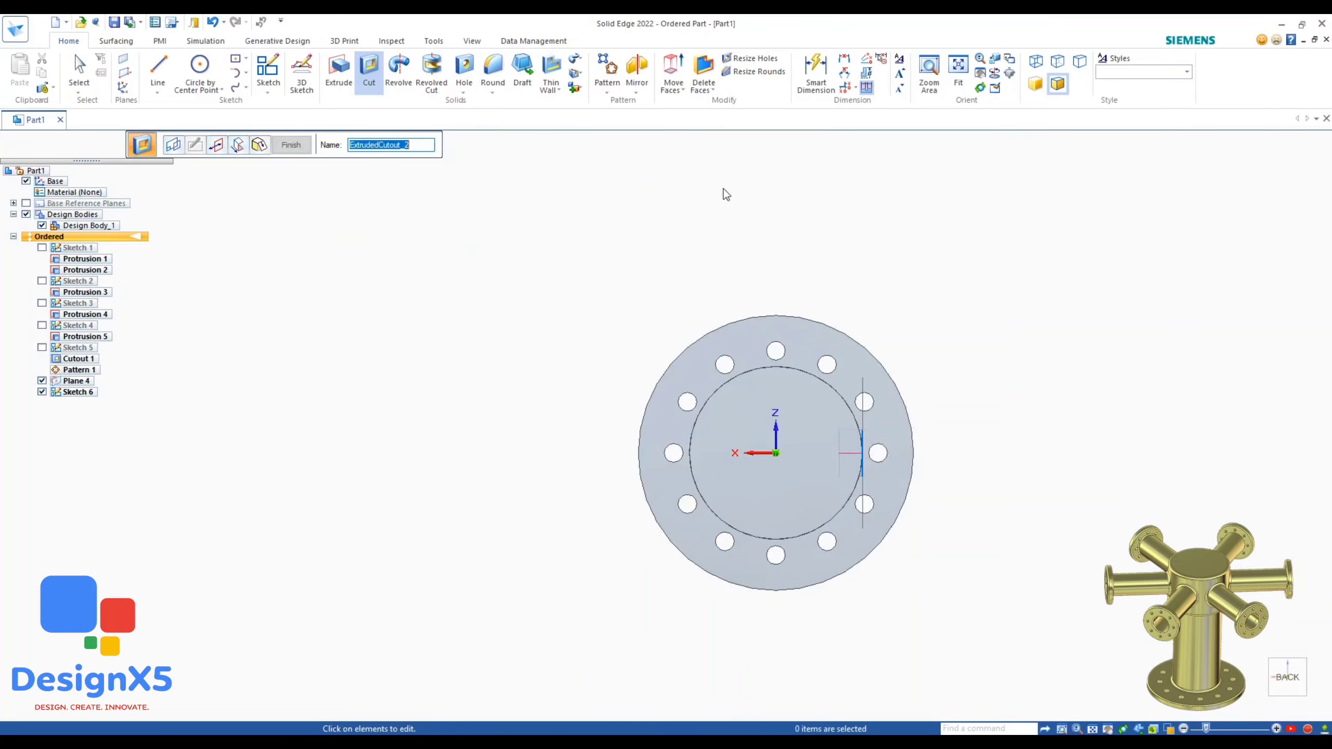
pyautogui.click(42, 392)
pyautogui.click(42, 381)
# Pattern the collar's side hole in a full circle about the collar axis with a count of 6.
pyautogui.scroll(-3, 435, 325)
pyautogui.moveTo(1112, 336); pyautogui.dragTo(923, 236, button='middle')
pyautogui.scroll(8, 835, 351)
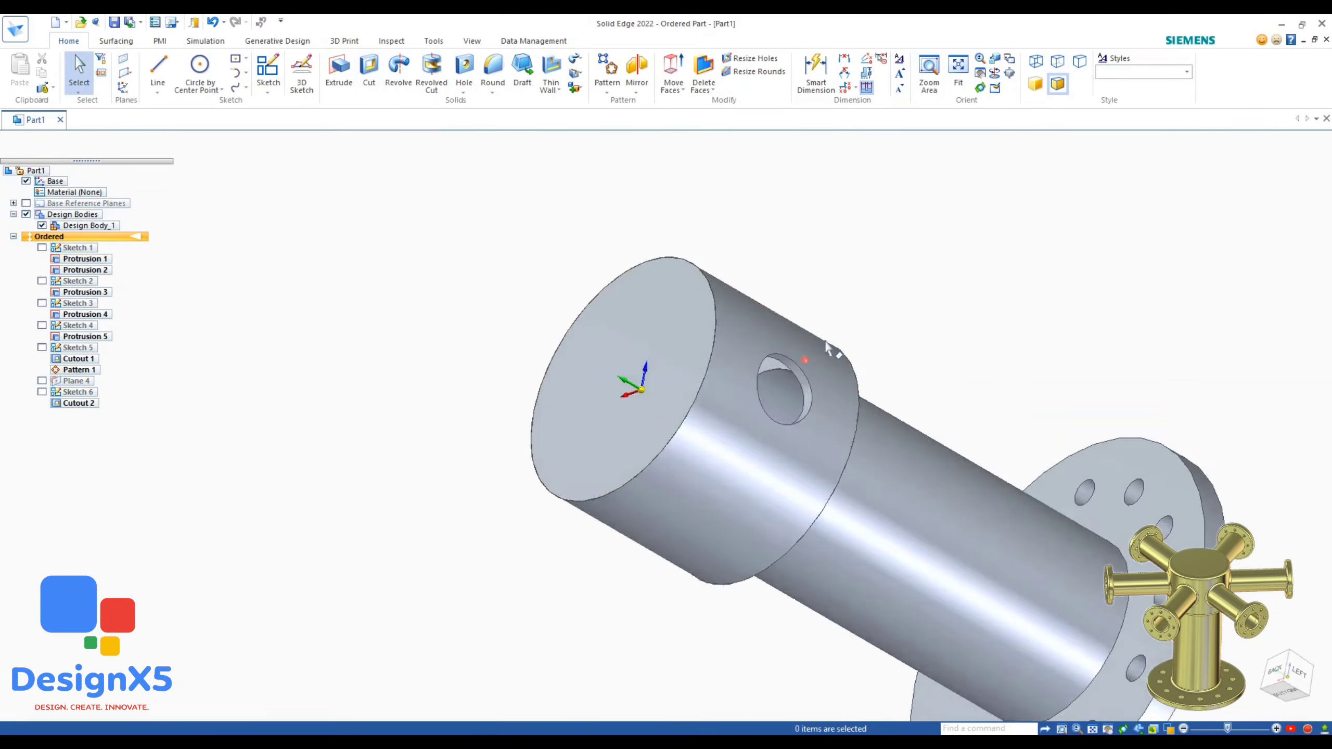
pyautogui.click(793, 368)
pyautogui.click(607, 69)
pyautogui.click(527, 228)
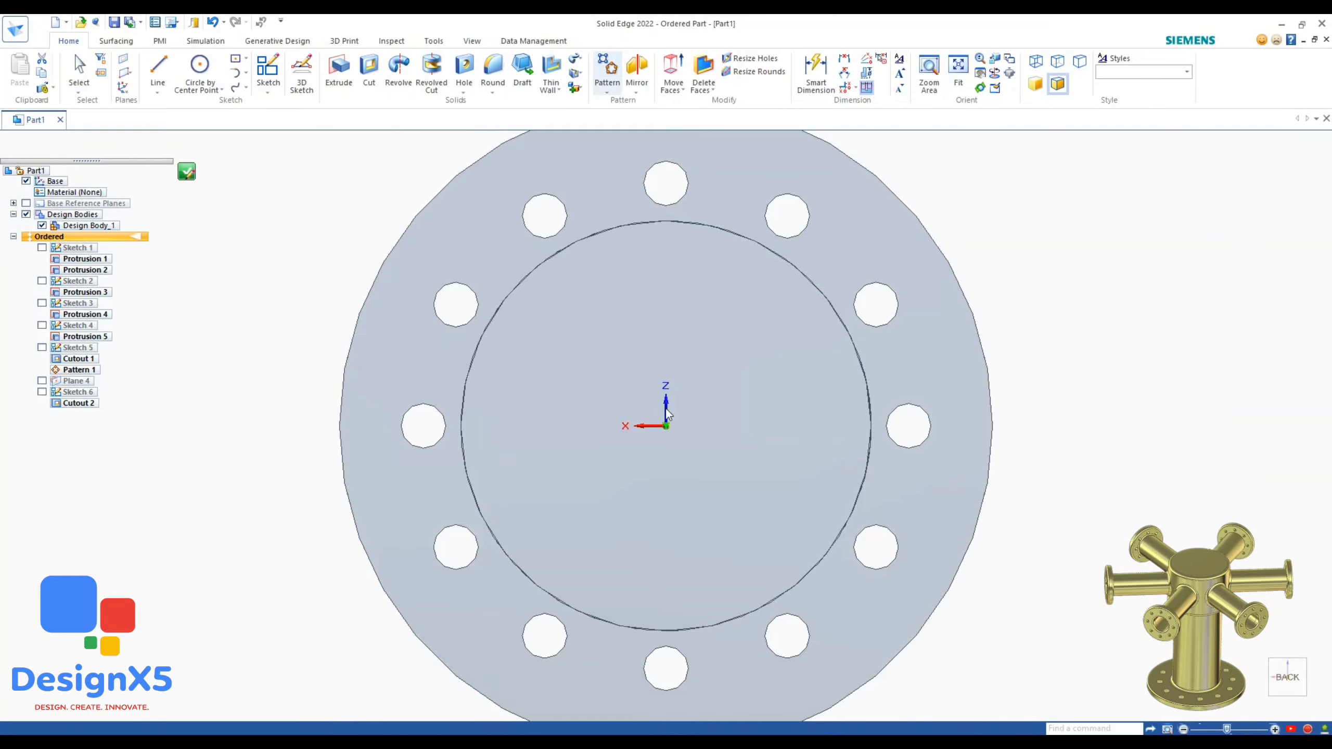
pyautogui.click(667, 426)
pyautogui.click(747, 400)
pyautogui.click(754, 394)
pyautogui.click(759, 148)
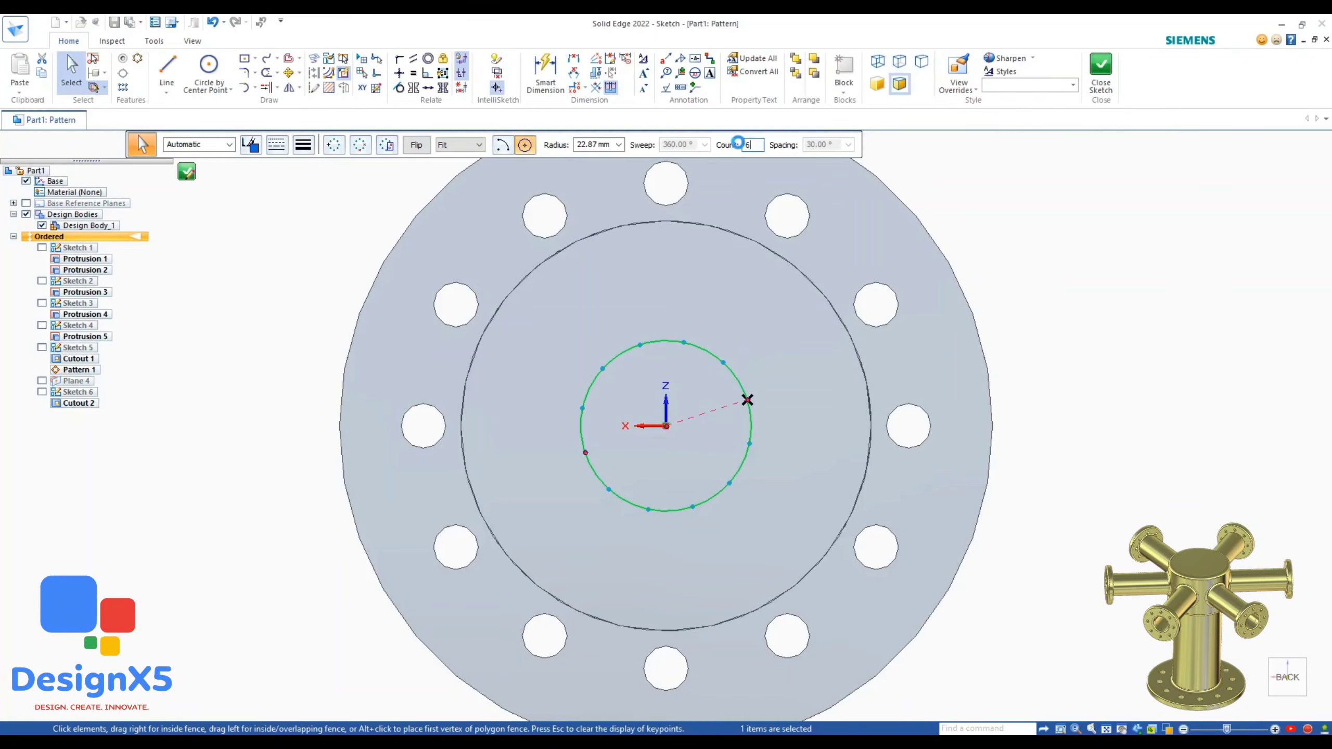
pyautogui.click(1101, 71)
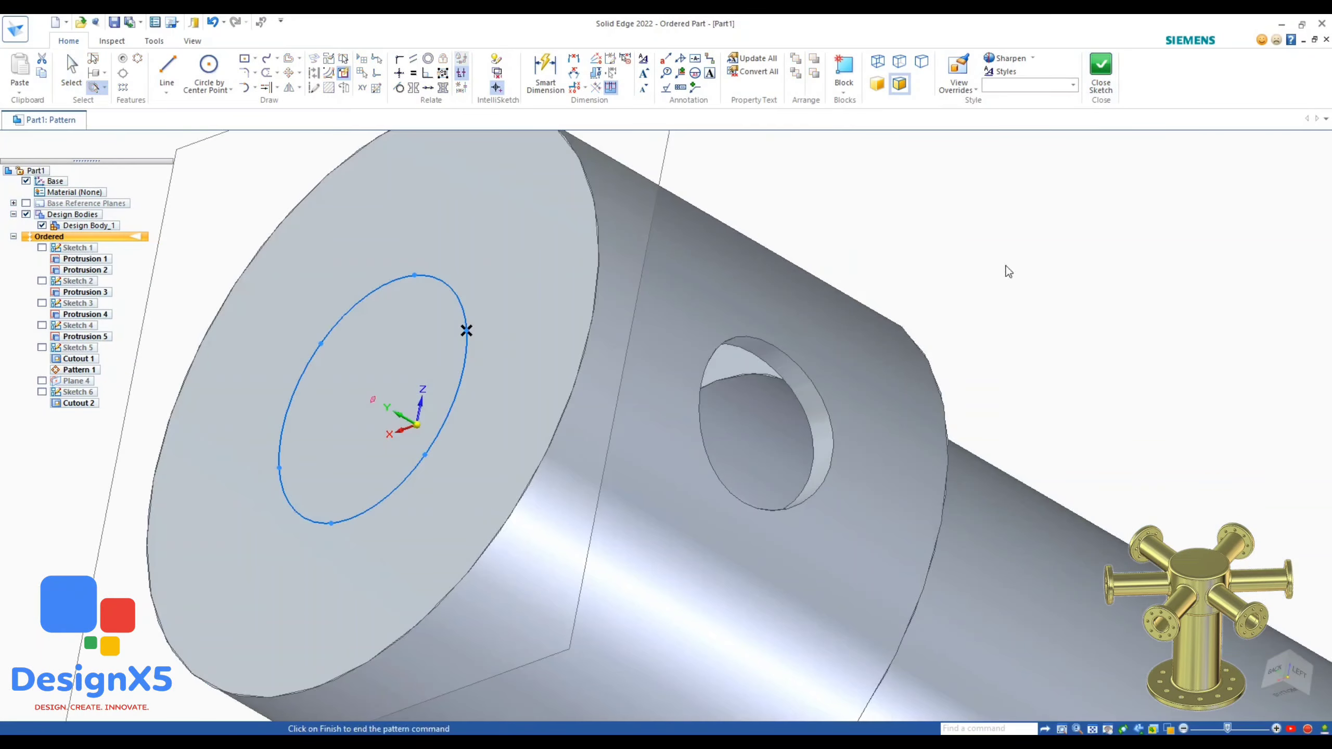
pyautogui.click(250, 143)
# Create another reference plane tangent to the collar's outer surface at an angle of 180°.
pyautogui.click(126, 73)
pyautogui.click(192, 183)
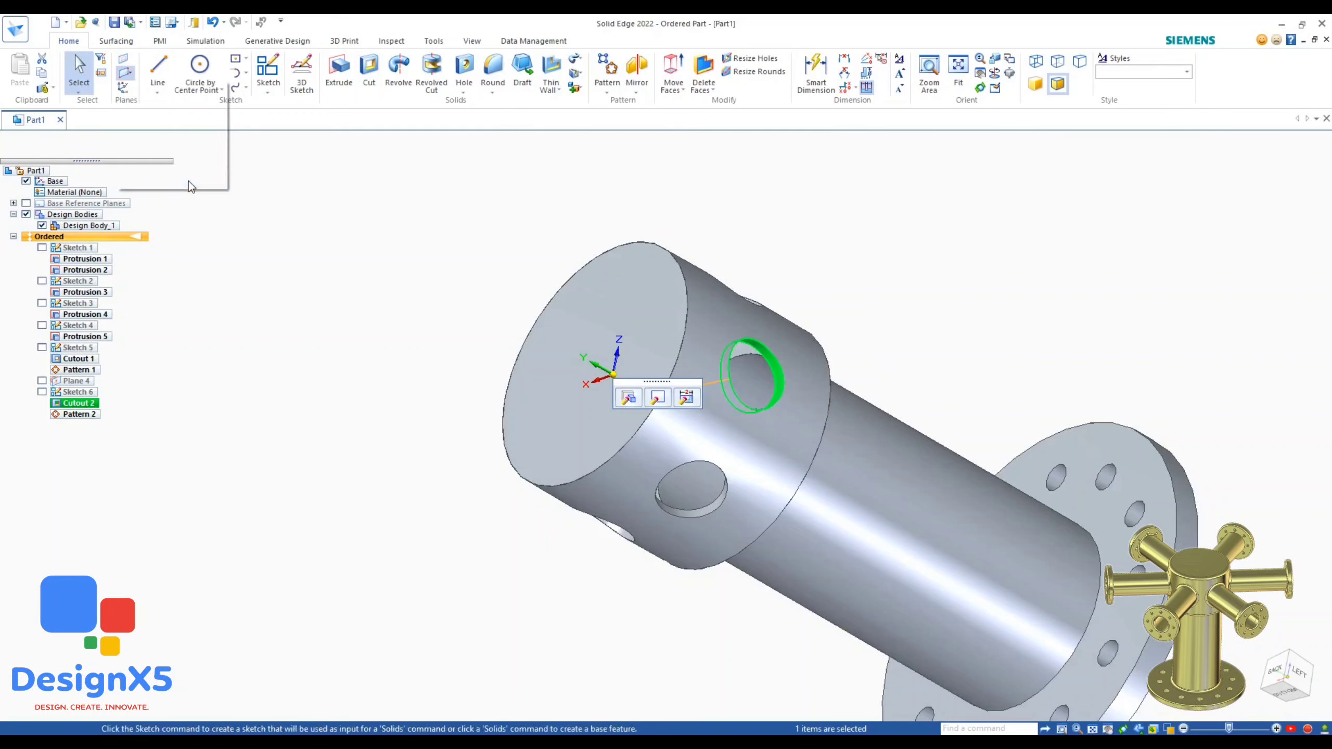
pyautogui.click(764, 325)
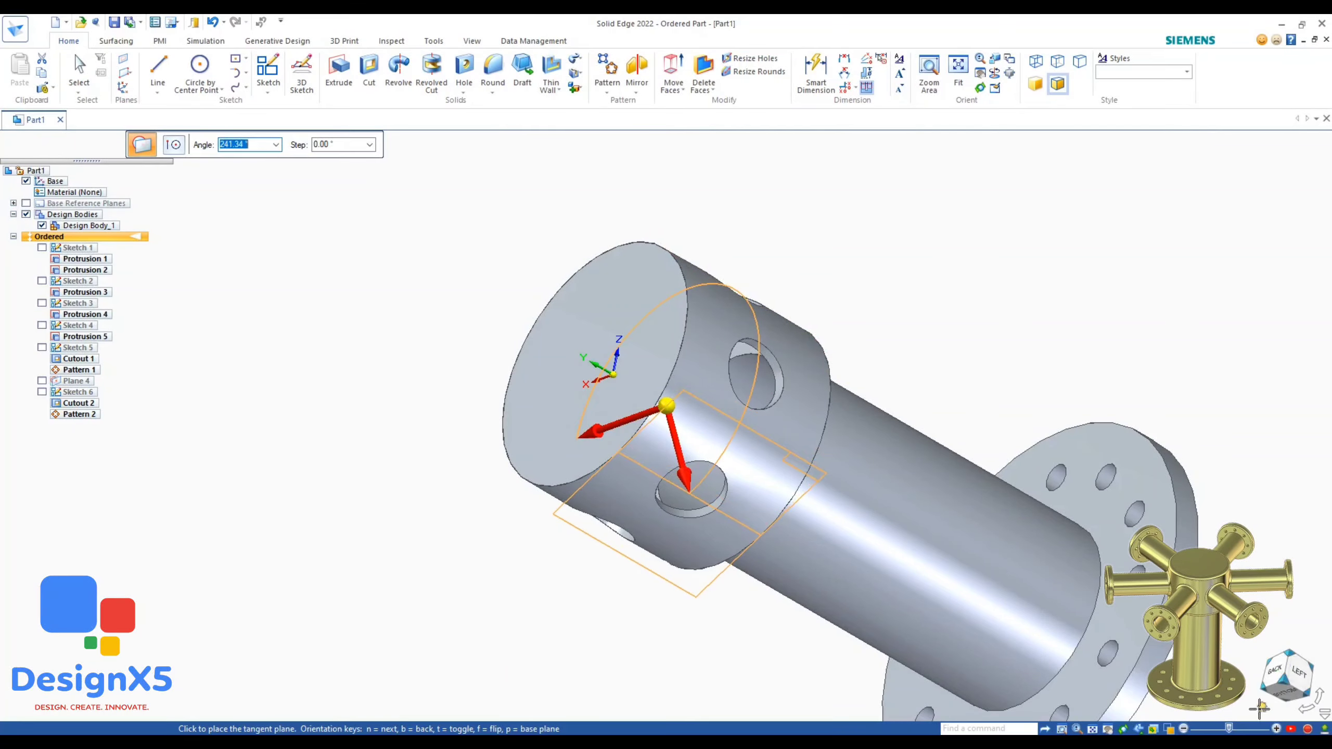
pyautogui.click(1275, 671)
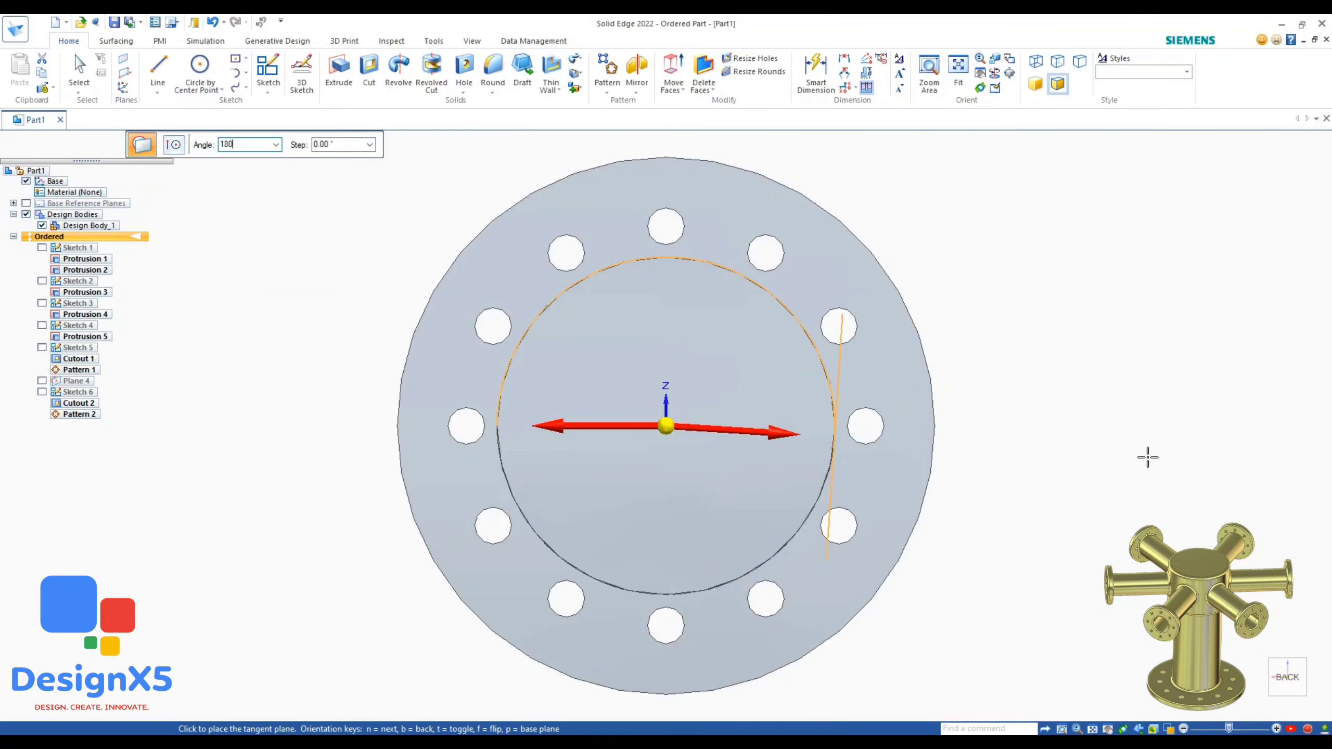
pyautogui.press('Return')
# On the new tangent plane, sketch a ring from the side hole's projected edge and a larger concentric circle.
pyautogui.click(268, 70)
pyautogui.scroll(-2, 860, 370)
pyautogui.moveTo(1063, 405); pyautogui.dragTo(813, 384, button='middle')
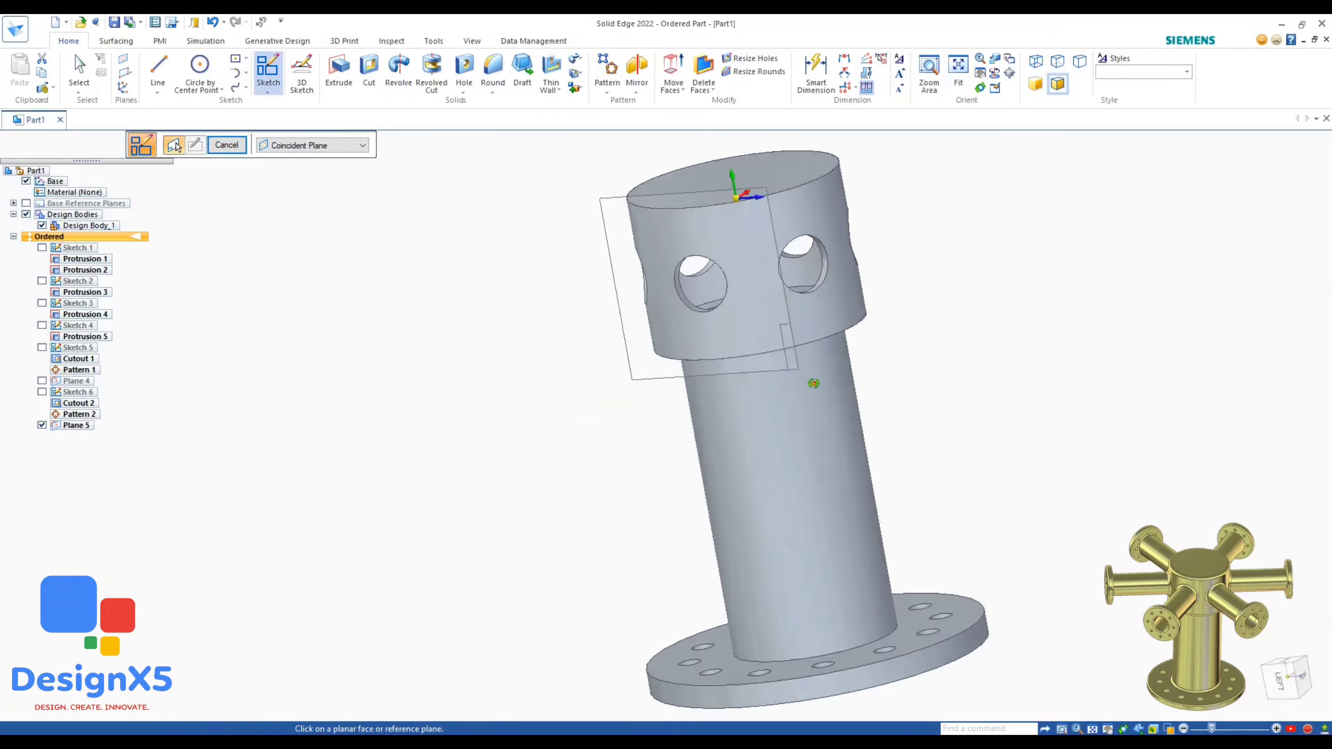
pyautogui.click(598, 252)
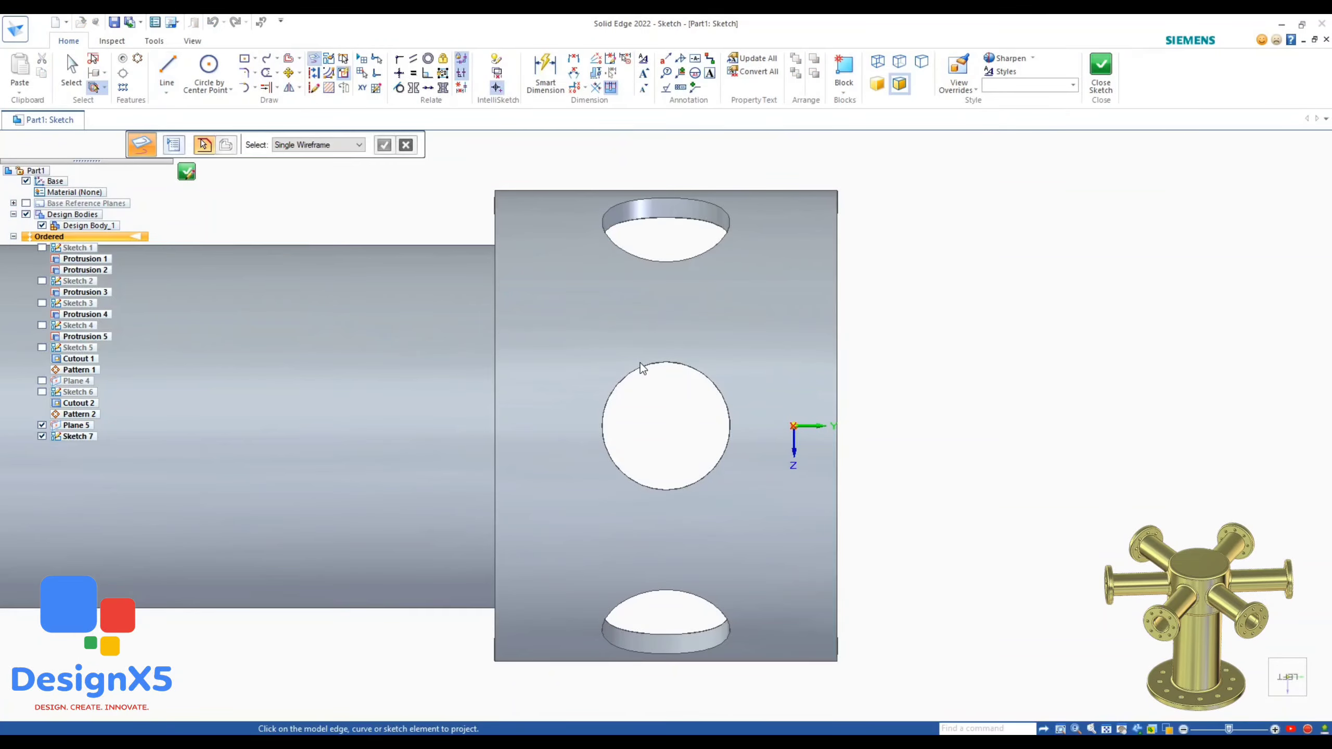
pyautogui.press('c')
pyautogui.click(666, 426)
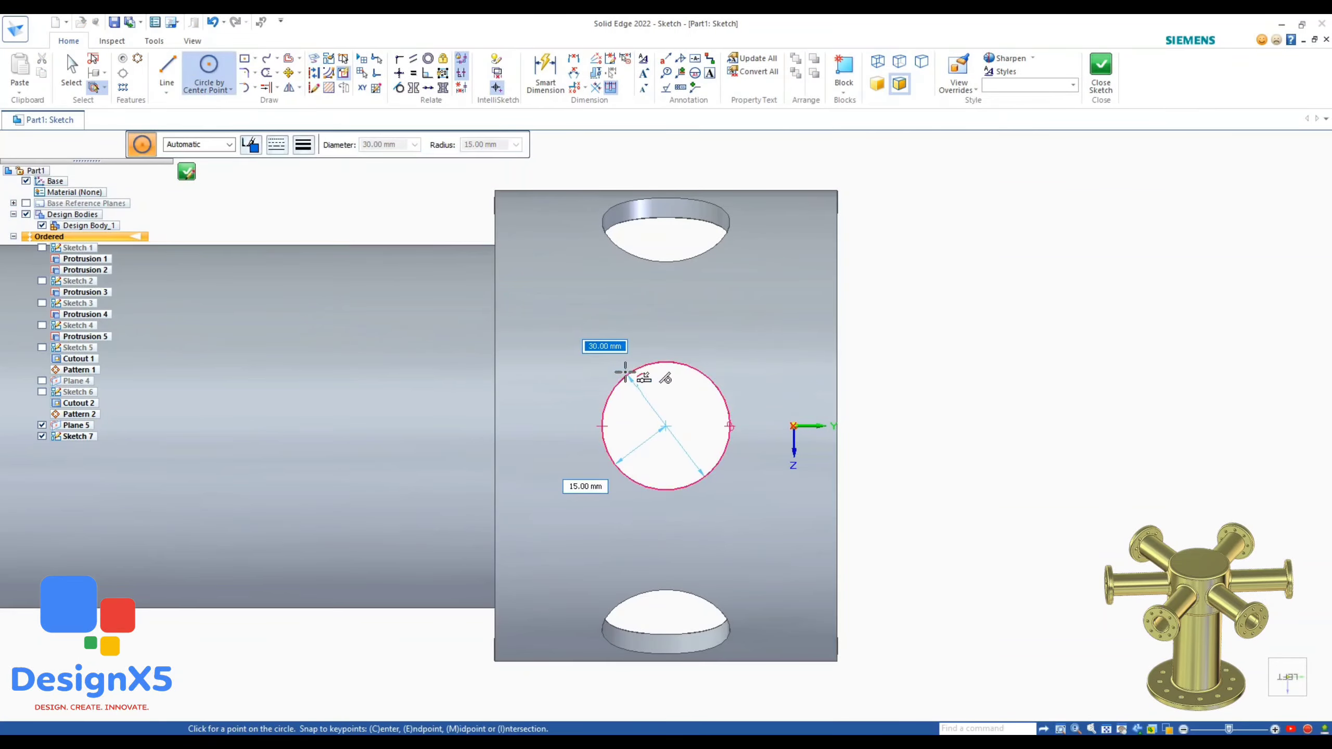
pyautogui.press('Return')
pyautogui.click(1101, 73)
pyautogui.click(236, 145)
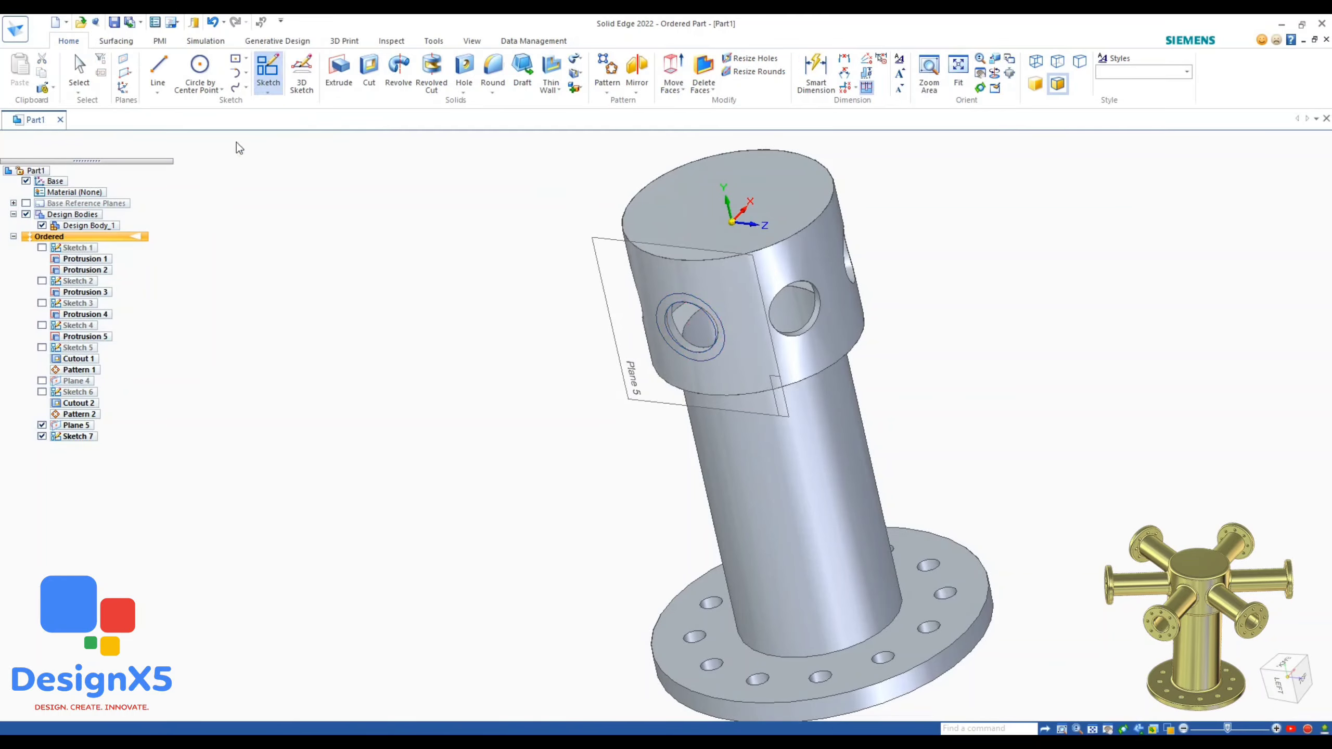
# Extrude the ring profile from the tangent plane inward to the collar wall, and hide its plane and sketch.
pyautogui.click(338, 72)
pyautogui.moveTo(461, 389); pyautogui.dragTo(413, 352, button='middle')
pyautogui.scroll(5, 615, 321)
pyautogui.click(611, 287)
pyautogui.rightClick(691, 257)
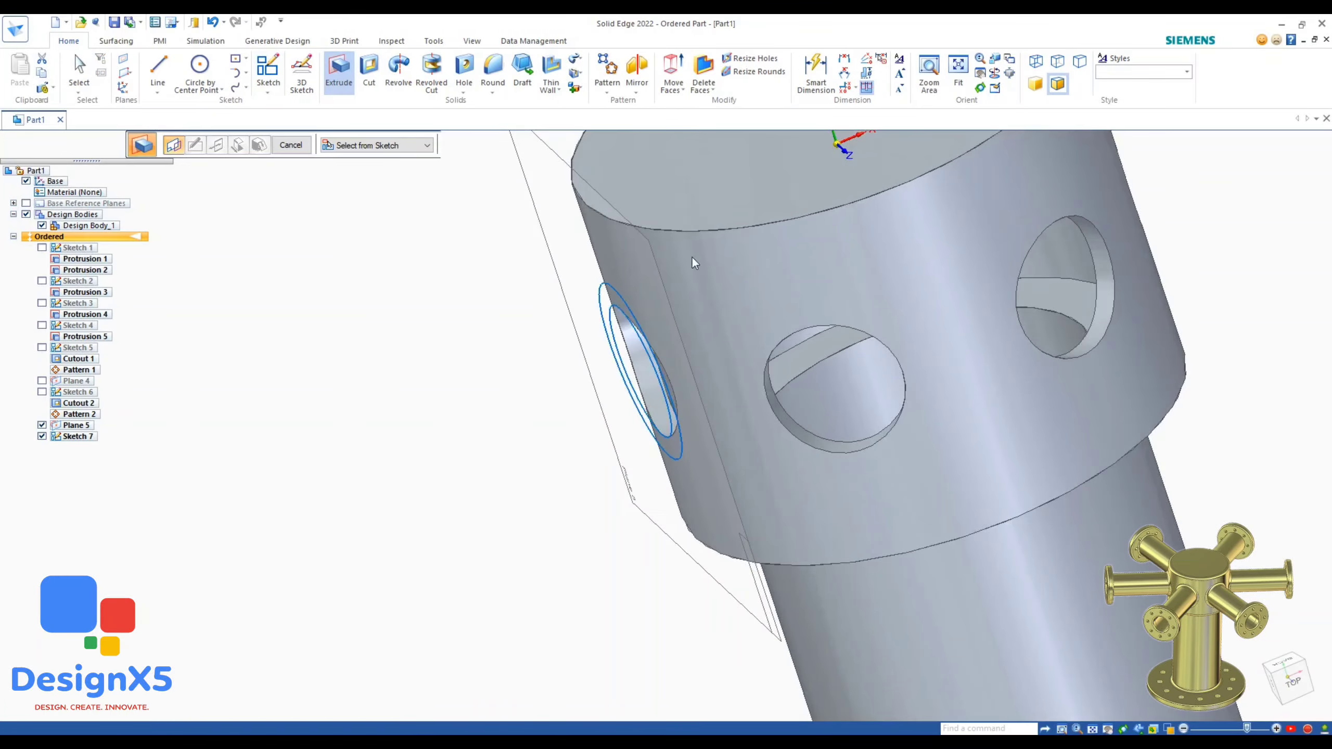
pyautogui.click(1277, 663)
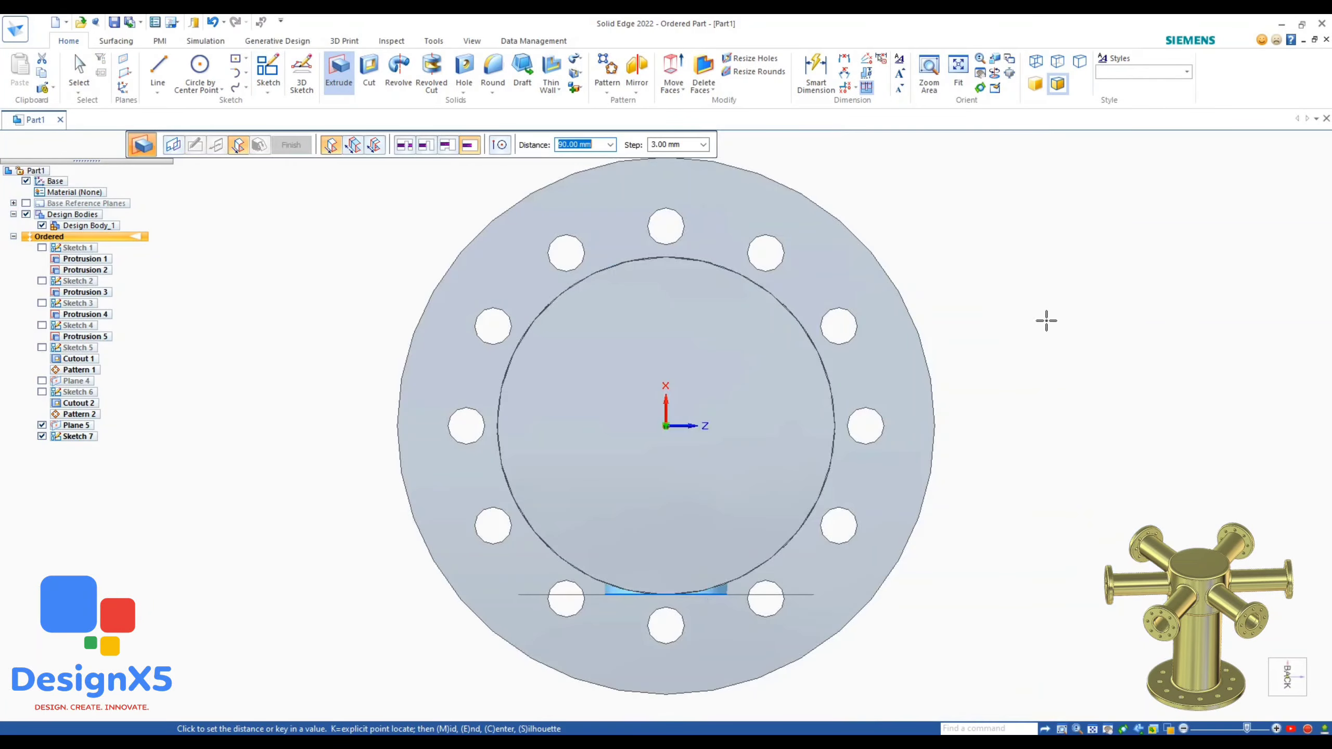
pyautogui.click(1047, 326)
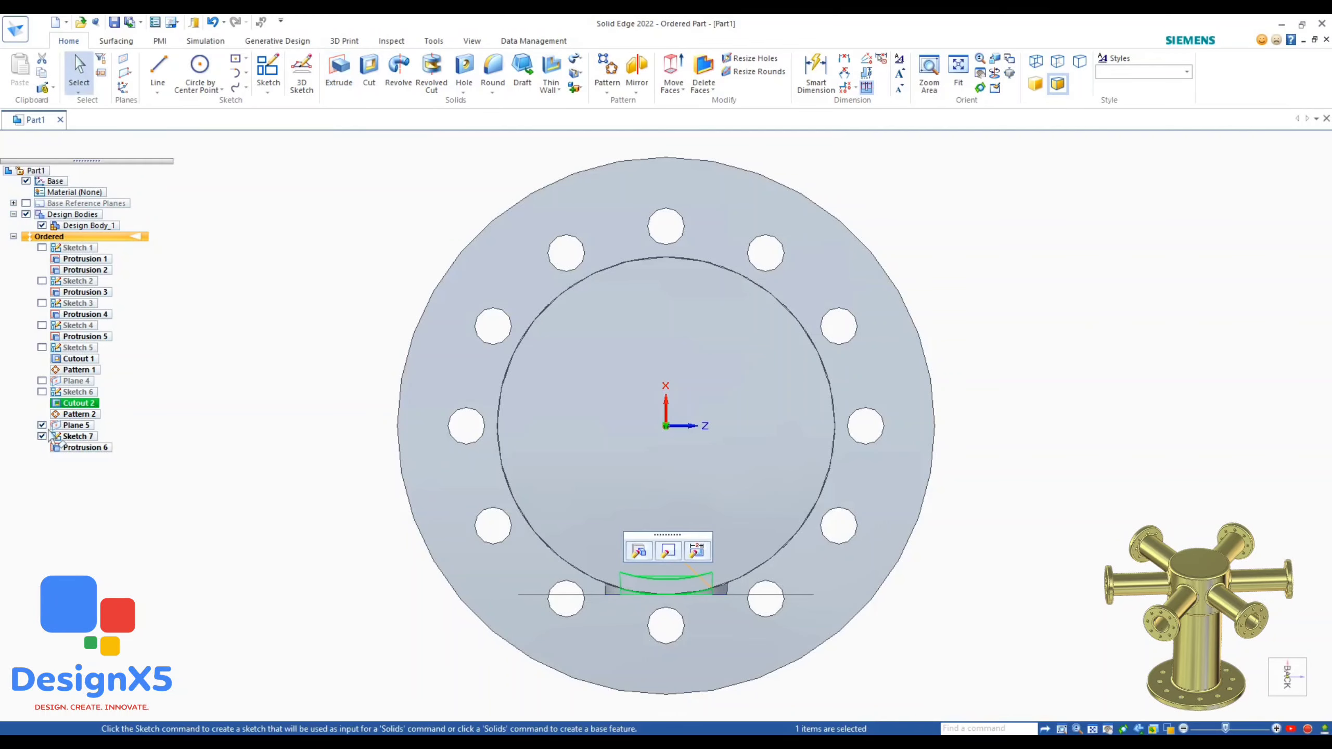
# Pattern the ring boss in a full circle about the collar axis so each of the six side holes has one.
pyautogui.click(85, 448)
pyautogui.click(607, 91)
pyautogui.click(628, 106)
pyautogui.click(672, 373)
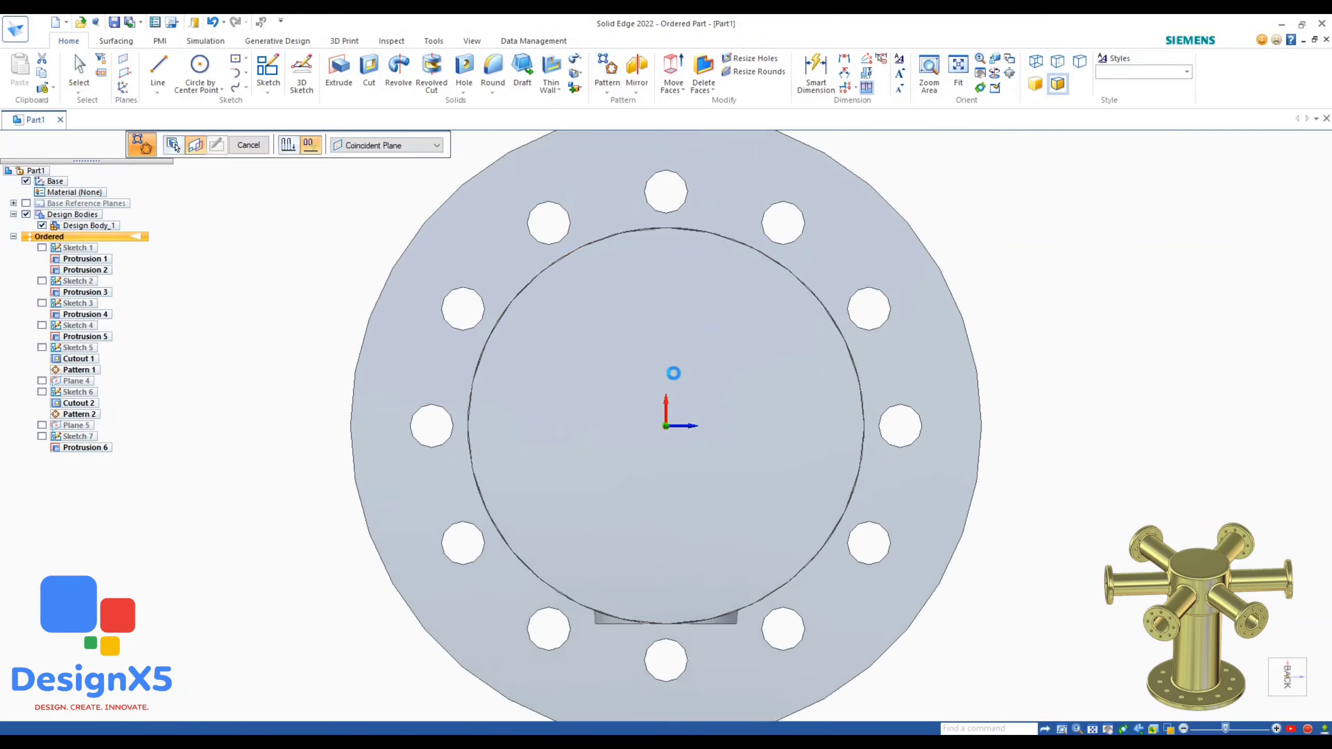
pyautogui.click(752, 144)
pyautogui.click(667, 426)
pyautogui.click(764, 371)
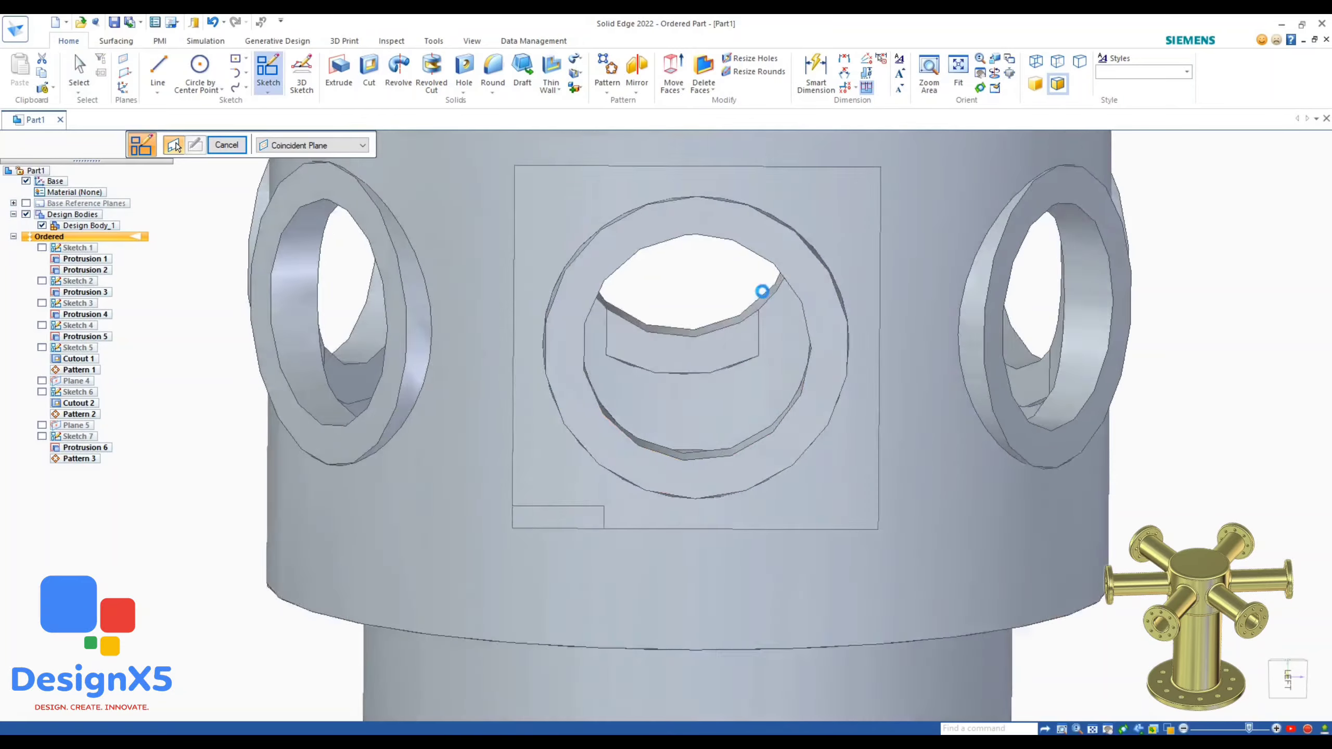
# On the front face of one ring boss, sketch two concentric circles matching its inner and outer edges.
pyautogui.click(764, 288)
pyautogui.click(600, 236)
pyautogui.hotkey('ctrl', 'z')
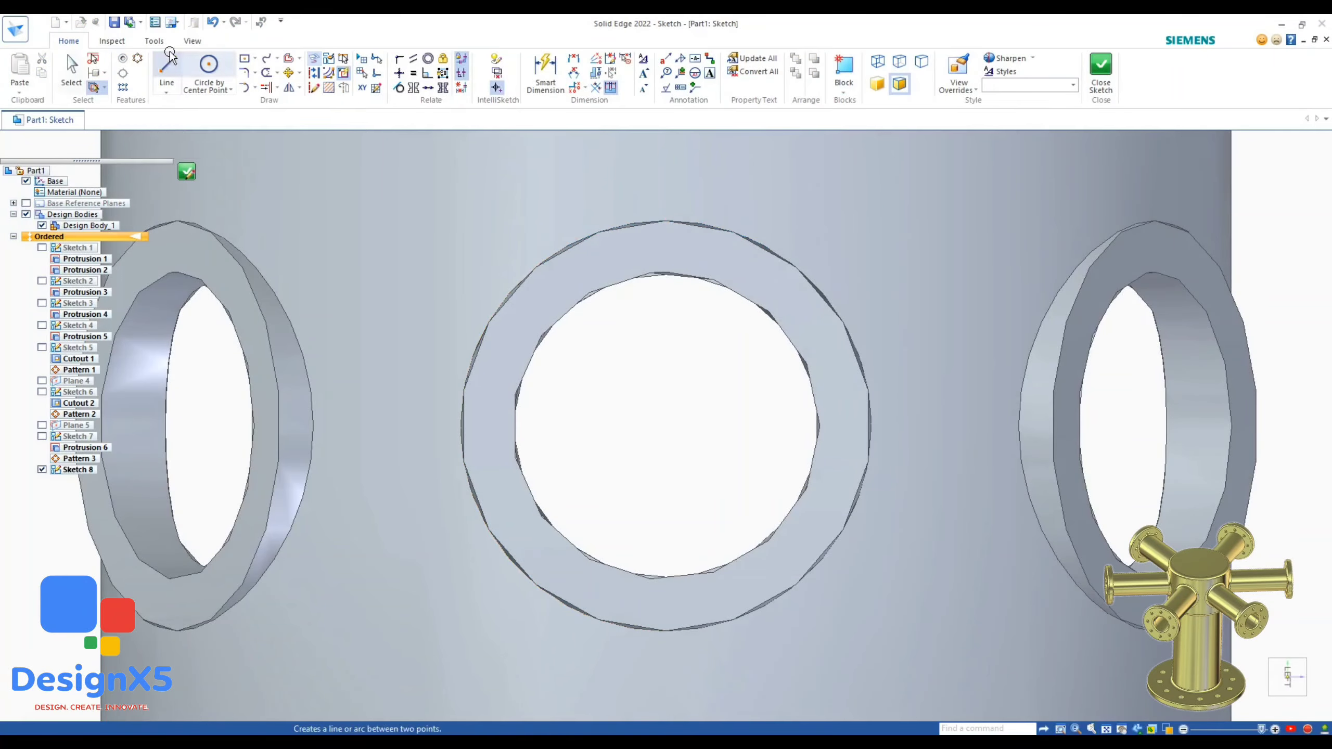
pyautogui.click(208, 71)
pyautogui.click(663, 425)
pyautogui.moveTo(655, 422); pyautogui.dragTo(820, 426)
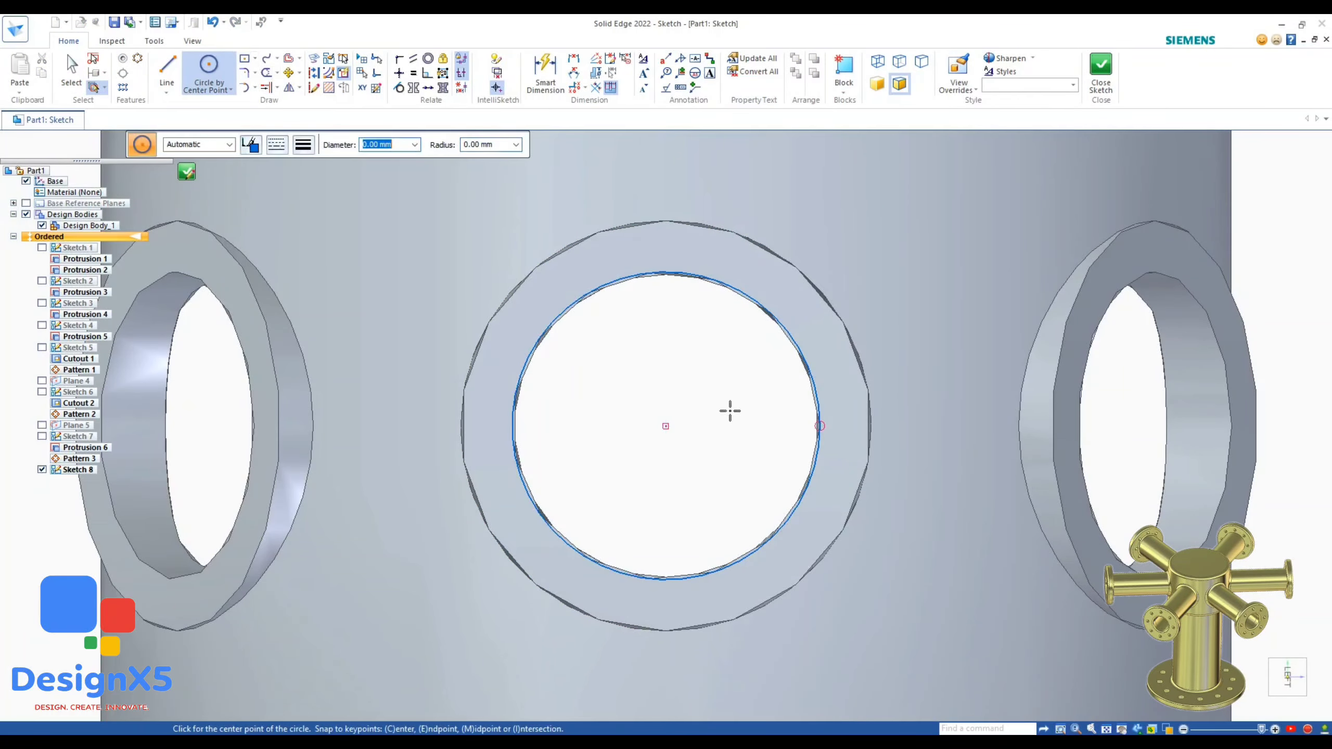
pyautogui.moveTo(665, 425); pyautogui.dragTo(512, 262)
pyautogui.click(1101, 68)
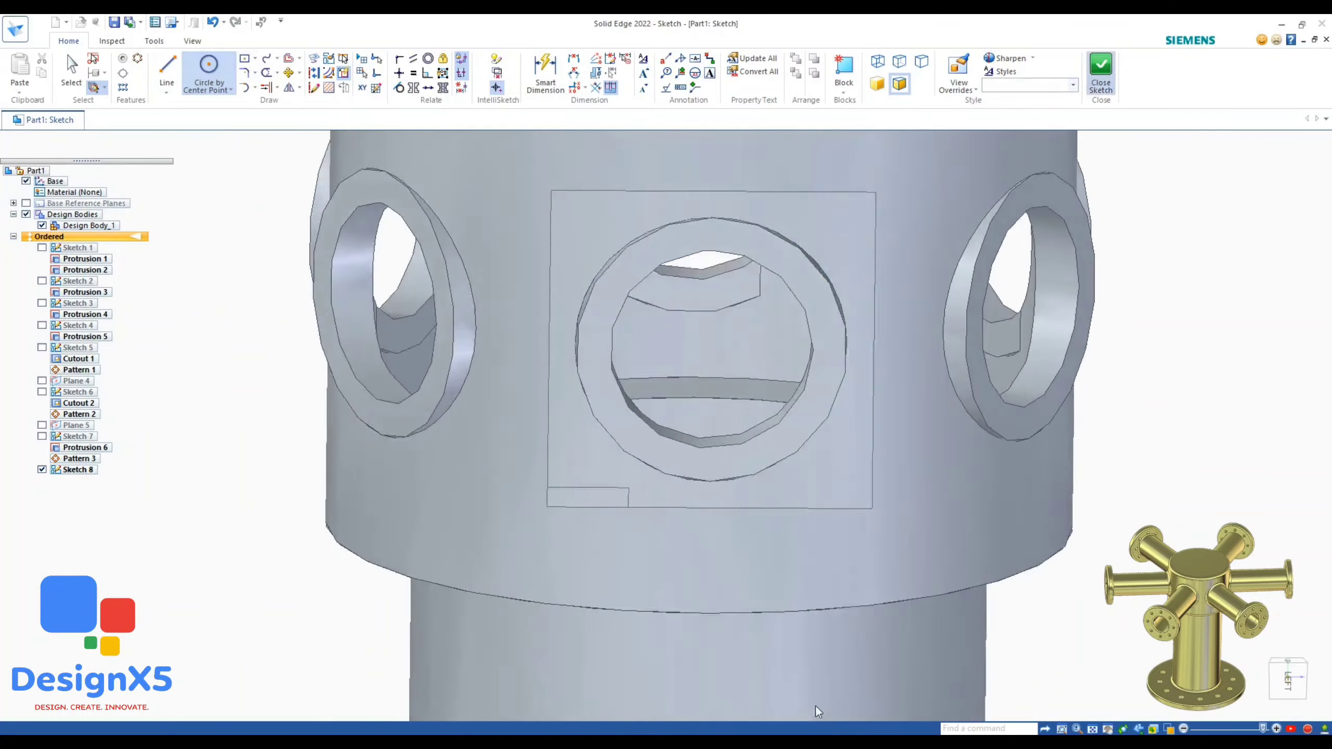
pyautogui.click(228, 145)
# Extrude the ring sketch 75 mm outward from the boss as a branch pipe and hide the sketch.
pyautogui.click(338, 73)
pyautogui.click(704, 297)
pyautogui.scroll(-5, 521, 390)
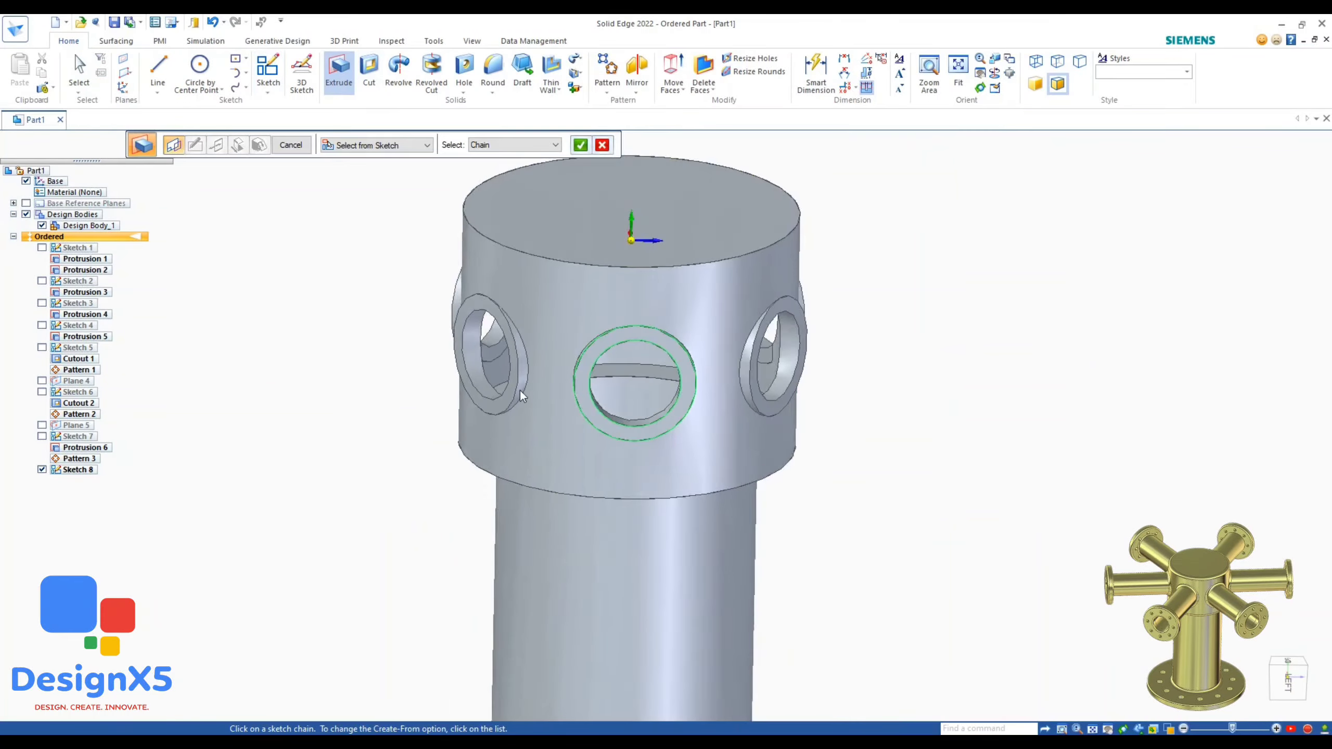
pyautogui.moveTo(521, 390)
pyautogui.mouseDown(button='middle')
pyautogui.moveTo(1092, 508)
pyautogui.moveTo(1114, 528)
pyautogui.mouseUp(button='middle')
pyautogui.rightClick(824, 357)
pyautogui.moveTo(823, 357); pyautogui.dragTo(760, 383, button='middle')
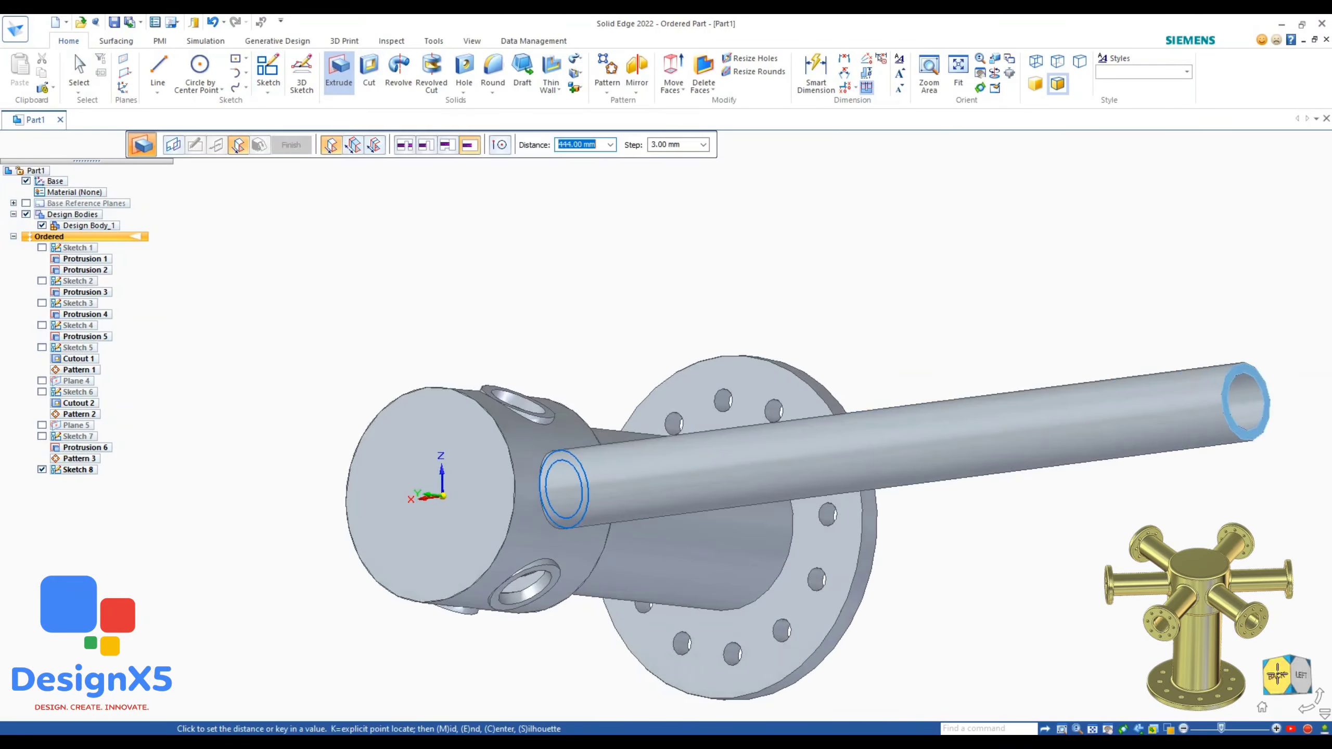
pyautogui.click(1283, 674)
pyautogui.press('Return')
pyautogui.click(775, 493)
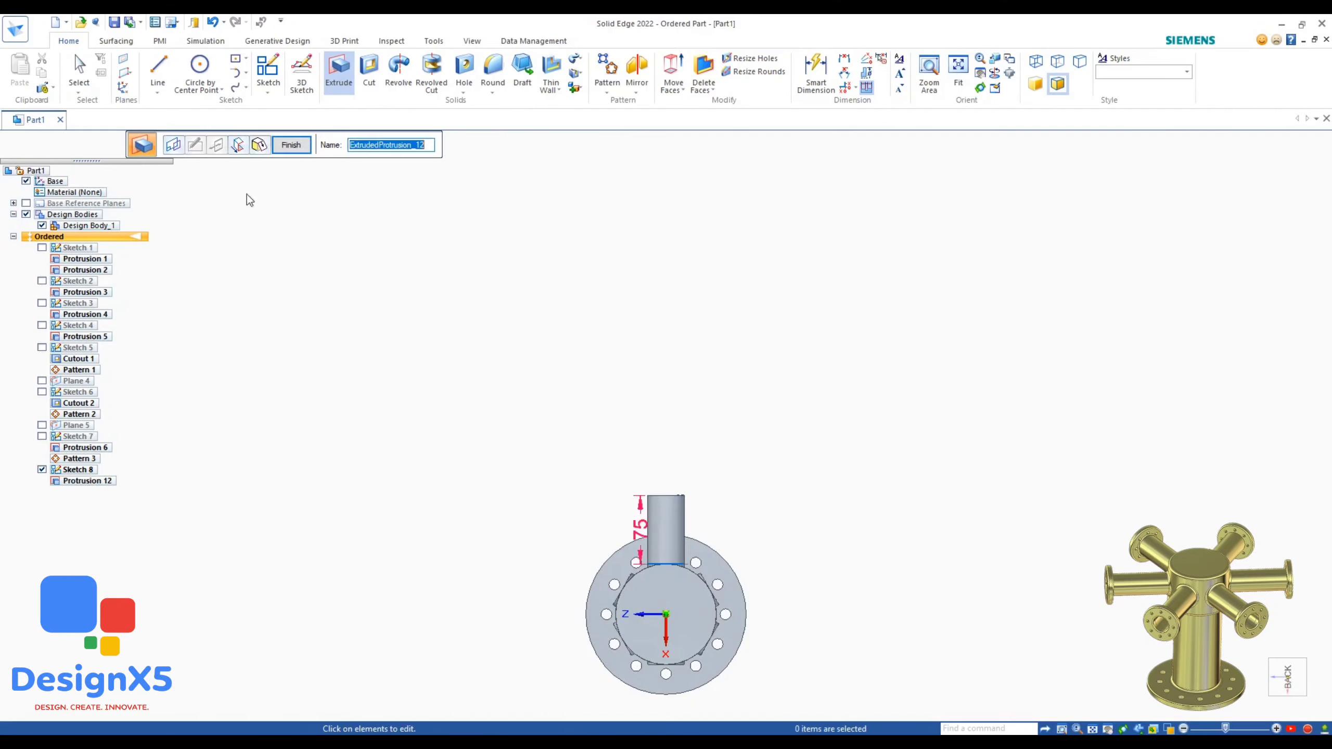
pyautogui.click(291, 145)
pyautogui.press('Escape')
pyautogui.click(42, 470)
# Try to pattern the branch pipe in a full circle about the collar axis with a count of 6.
pyautogui.scroll(-3, 488, 393)
pyautogui.moveTo(512, 398); pyautogui.dragTo(579, 474, button='middle')
pyautogui.scroll(2, 579, 474)
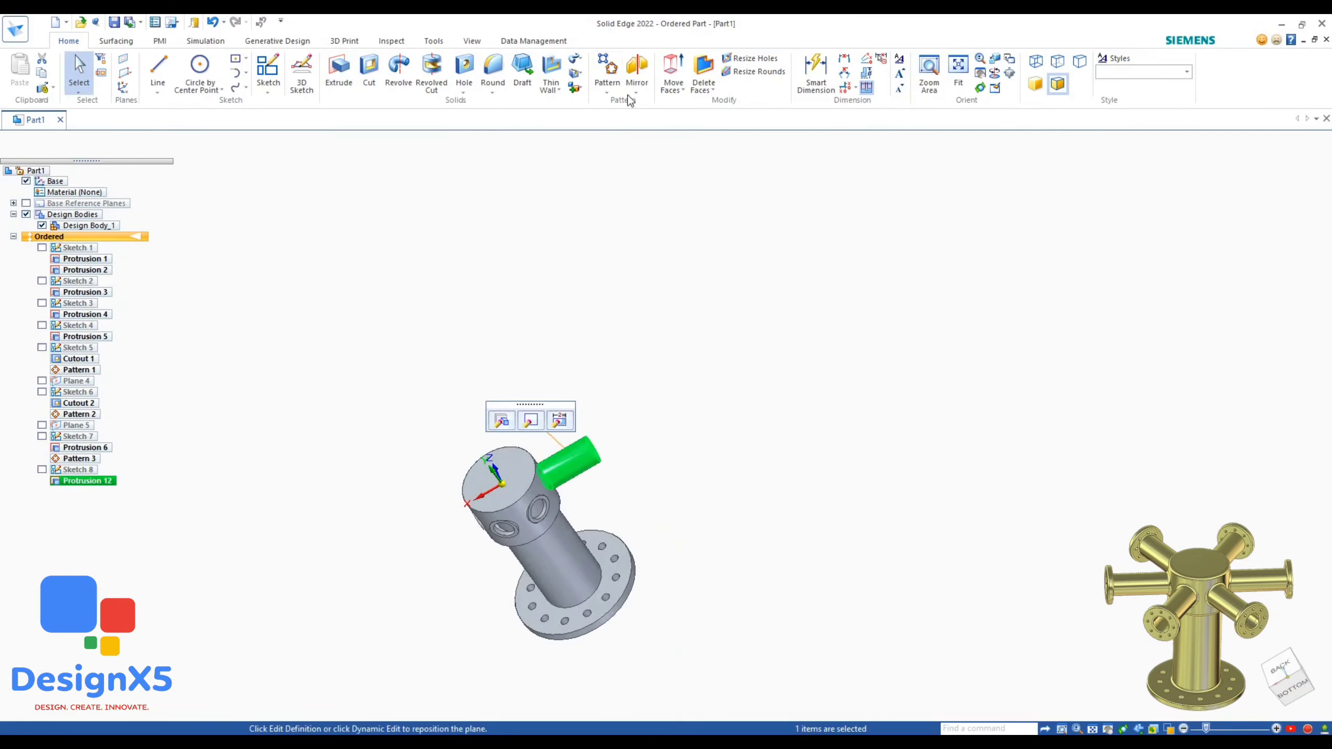
pyautogui.click(608, 72)
pyautogui.click(508, 466)
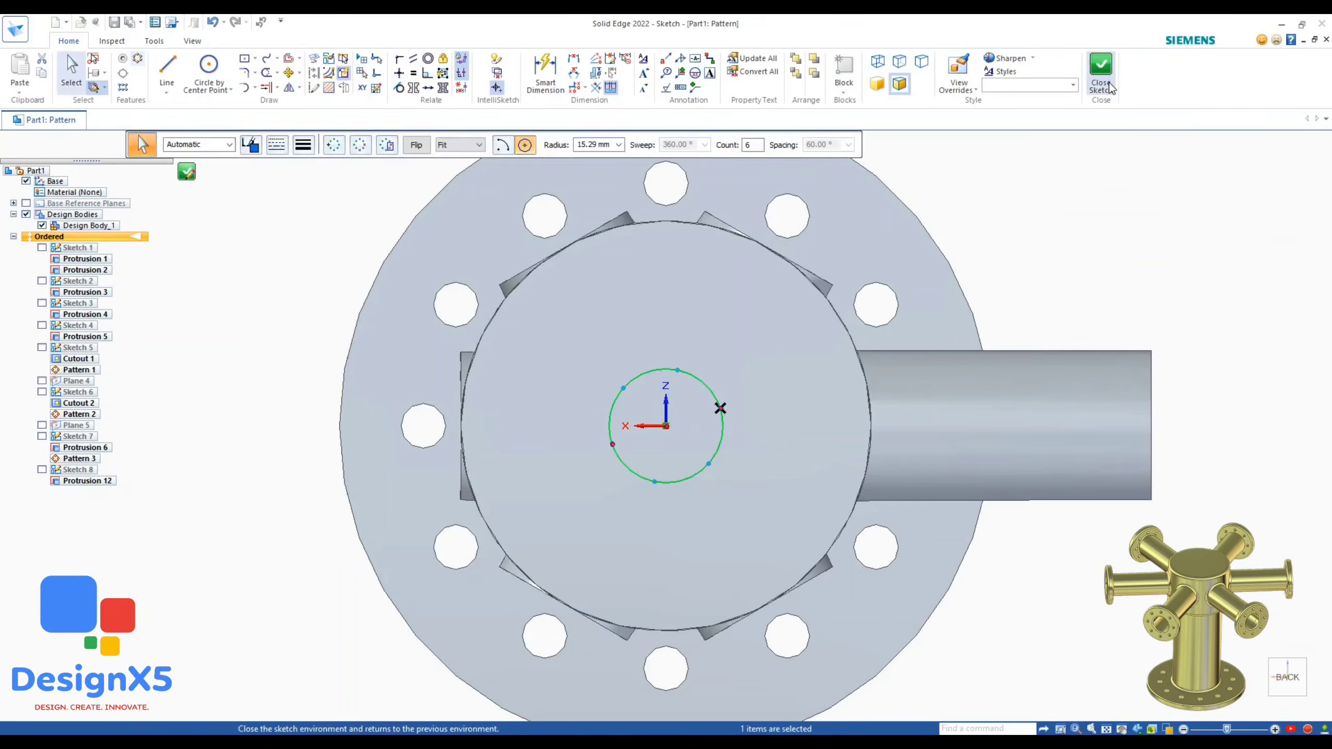
pyautogui.click(1102, 76)
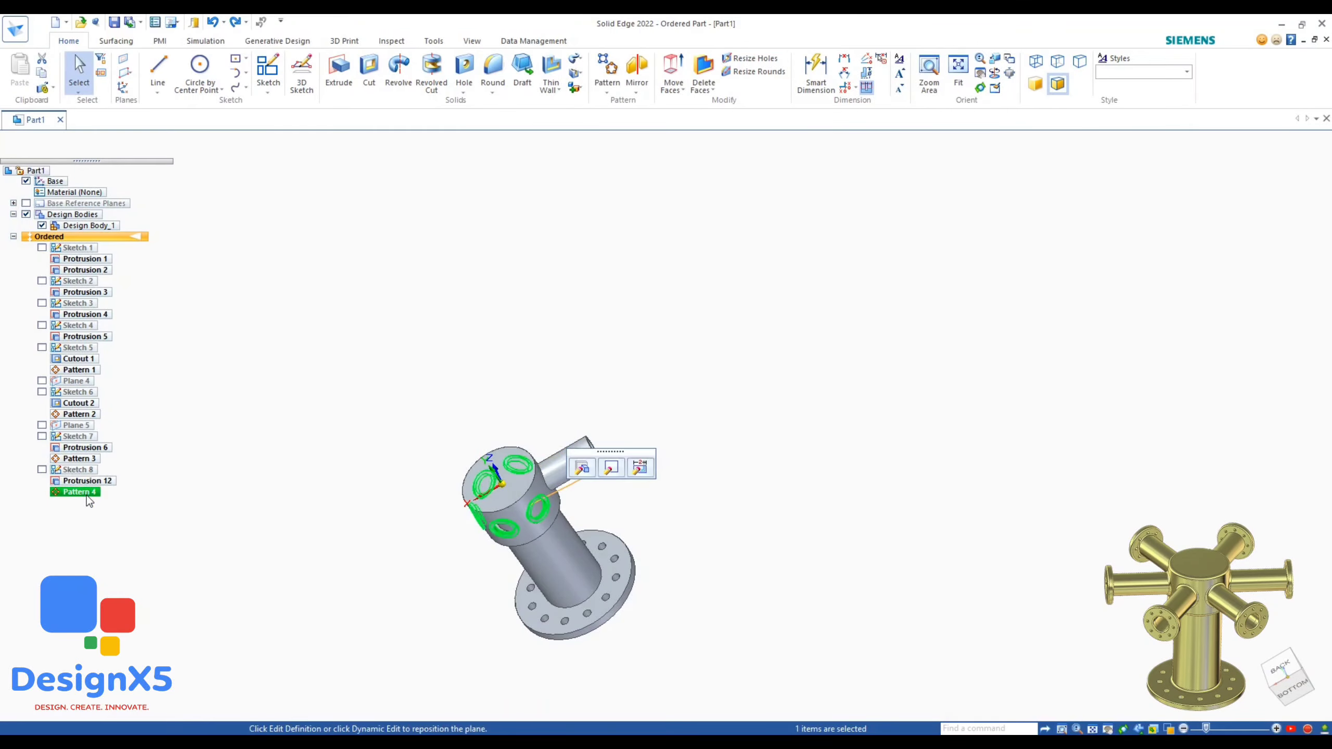
# Remove the last pattern and try the circular pattern of the branch pipe on the collar's end face again.
pyautogui.scroll(2, 645, 455)
pyautogui.click(545, 463)
pyautogui.click(607, 73)
pyautogui.click(442, 482)
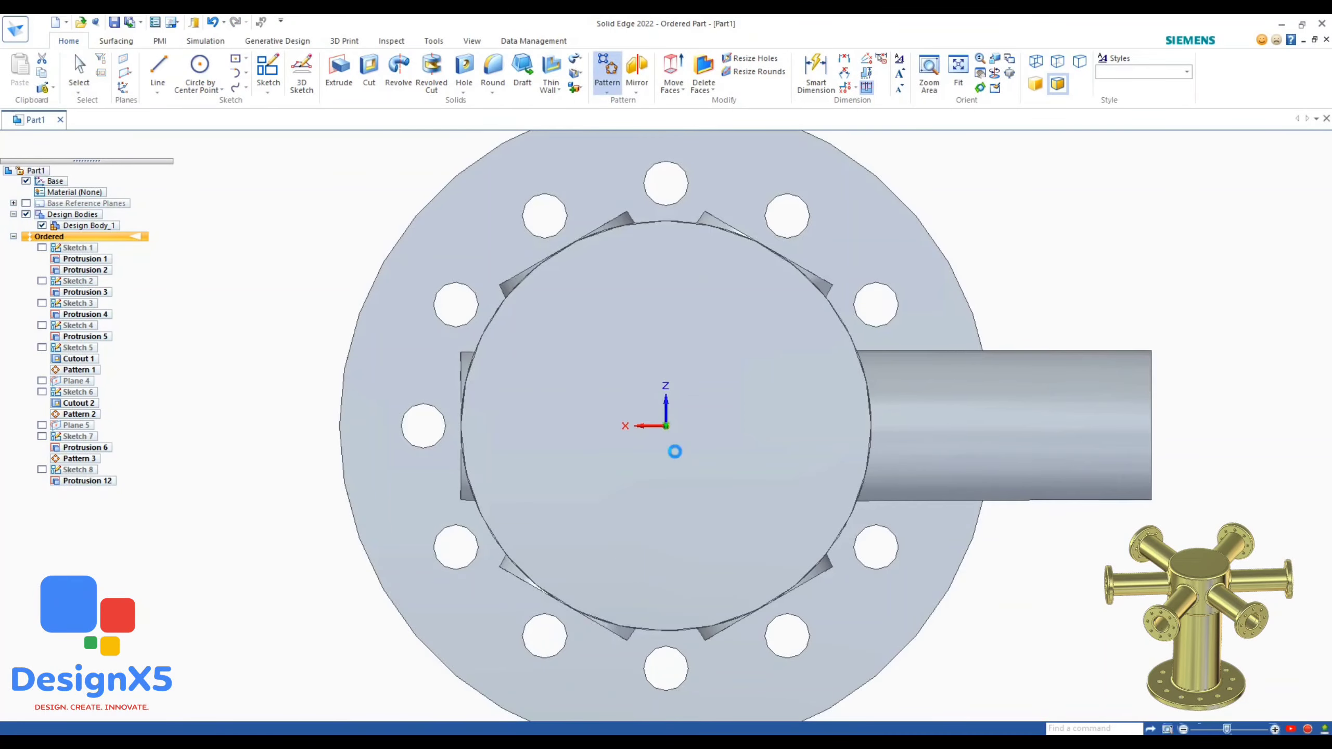
pyautogui.click(664, 428)
pyautogui.click(714, 414)
pyautogui.click(715, 412)
pyautogui.click(1101, 74)
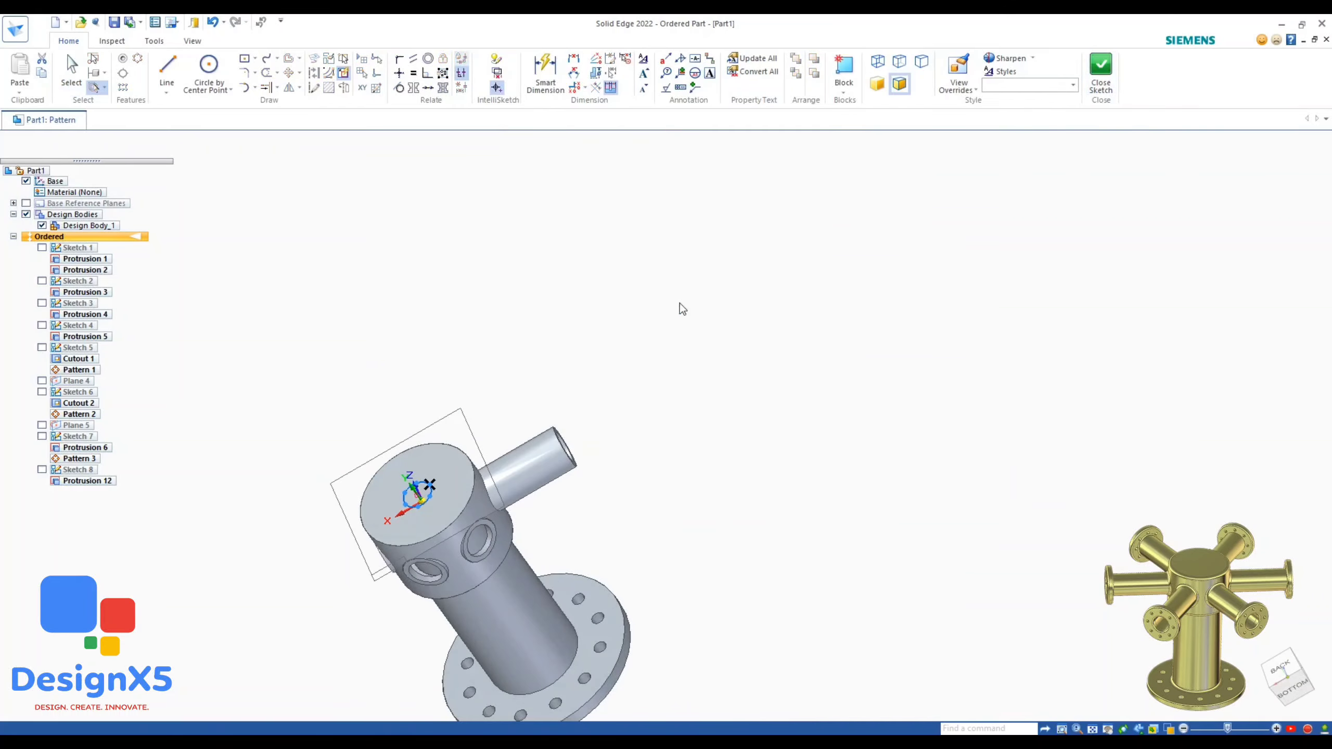
pyautogui.click(255, 148)
# Delete the branch pipe extrusion and extrude the same ring sketch 100 mm outward from the boss instead.
pyautogui.click(84, 481)
pyautogui.press('Delete')
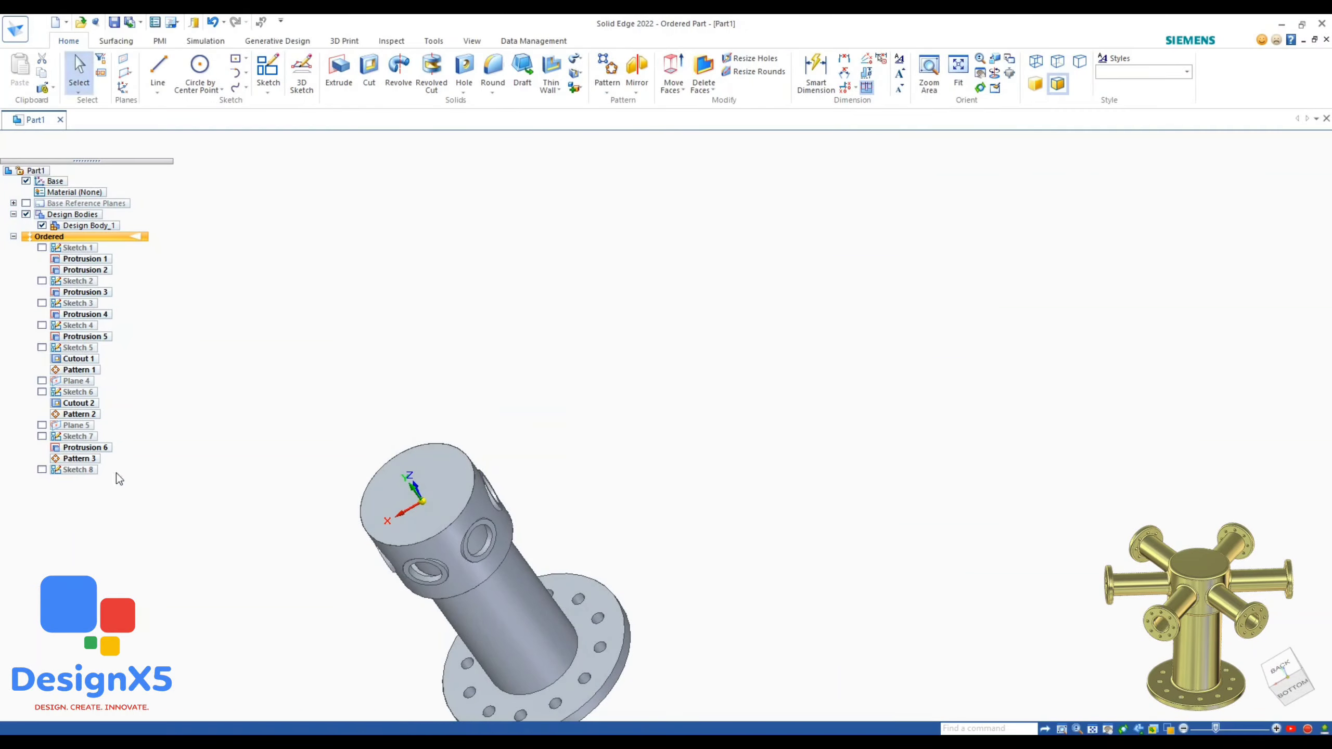
pyautogui.moveTo(572, 428); pyautogui.dragTo(517, 420, button='middle')
pyautogui.click(339, 72)
pyautogui.scroll(2, 450, 455)
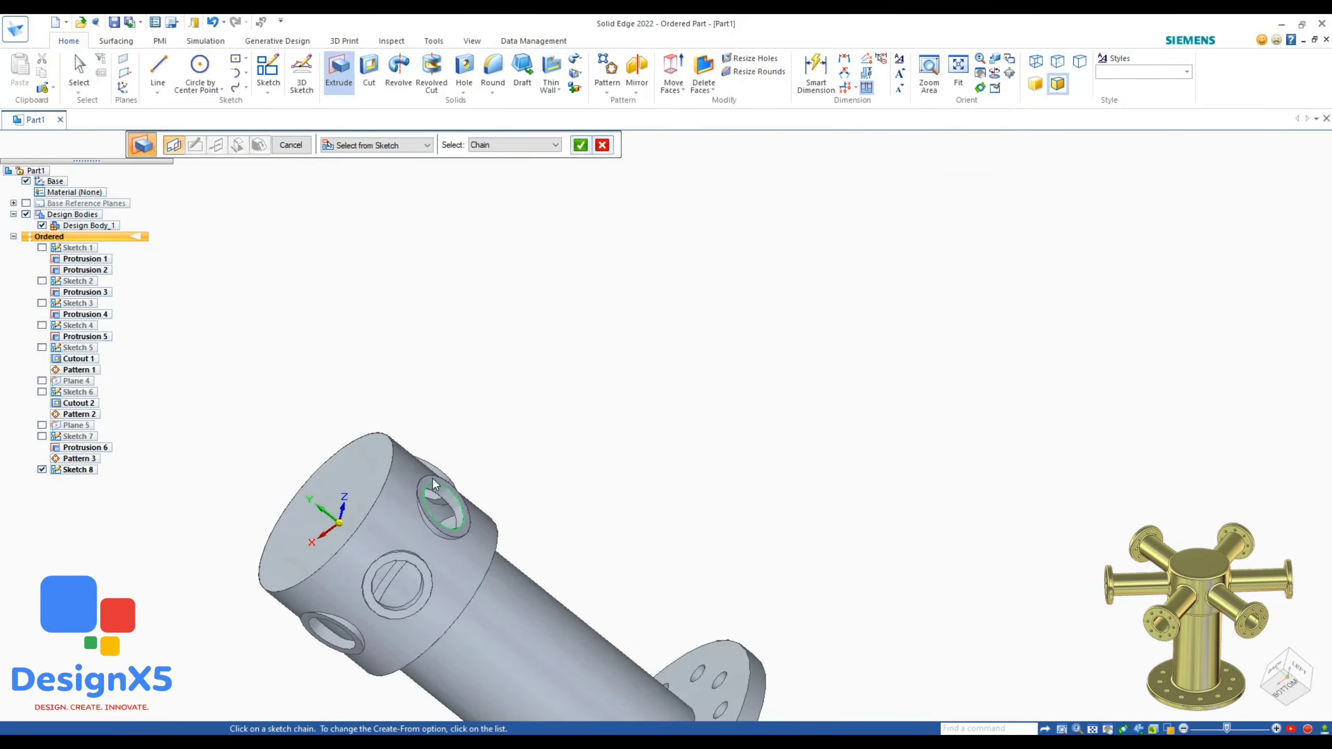
pyautogui.click(580, 151)
pyautogui.write('100')
pyautogui.press('Return')
pyautogui.click(573, 322)
pyautogui.click(291, 146)
pyautogui.click(290, 145)
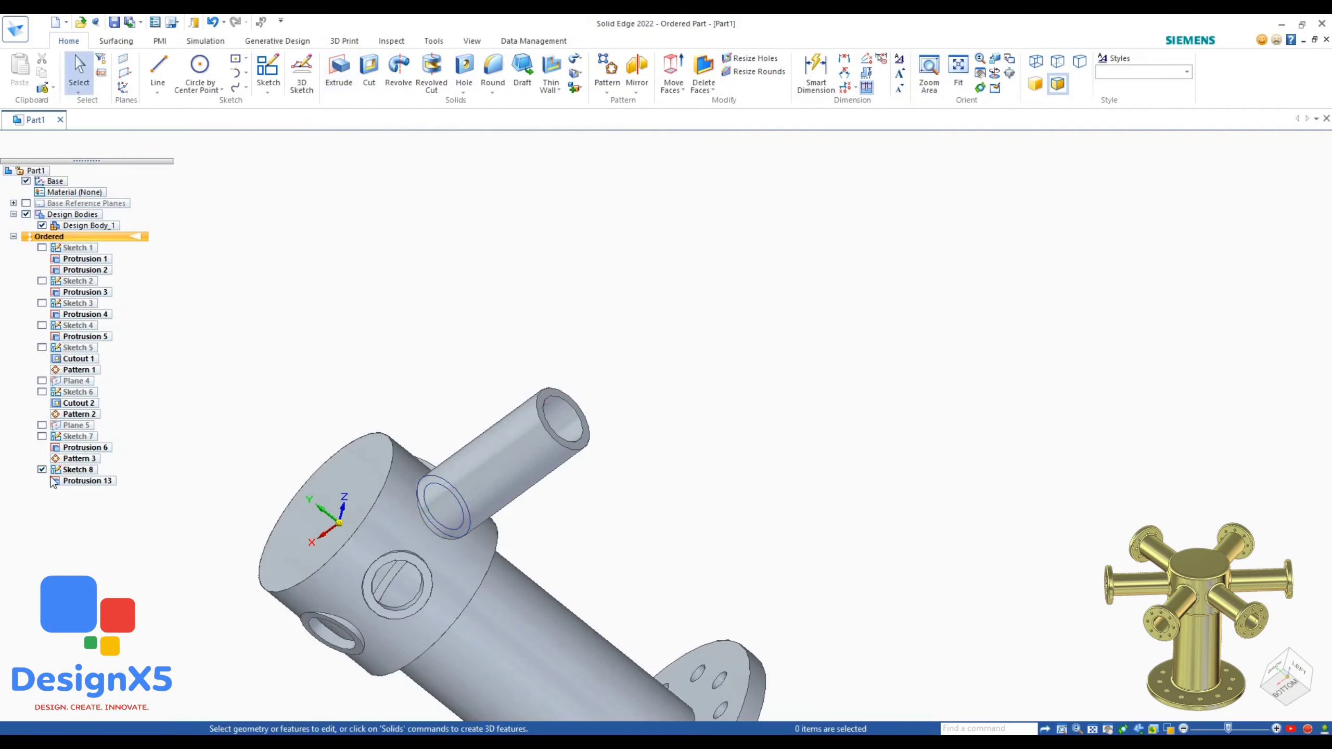
# Try a full-circle pattern of the 100 mm branch pipe about the collar axis and delete that pattern.
pyautogui.click(608, 92)
pyautogui.click(622, 104)
pyautogui.click(348, 458)
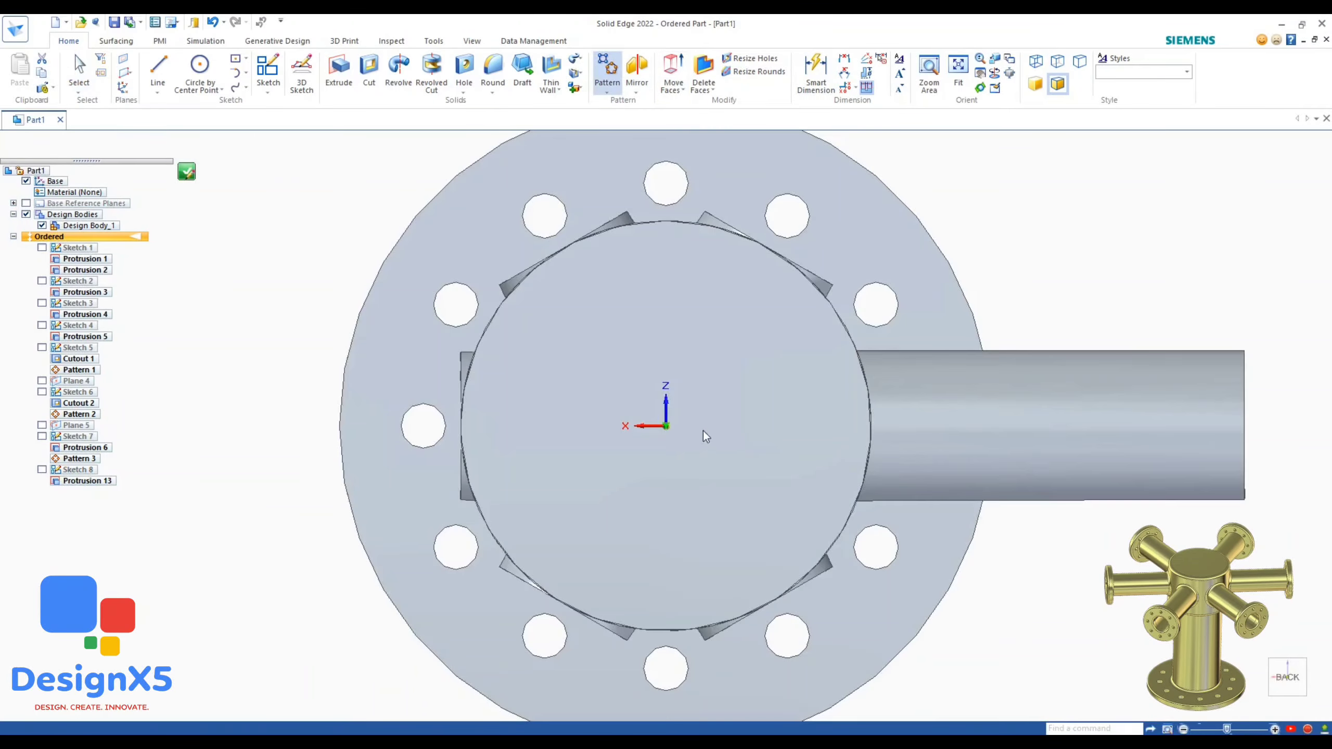
pyautogui.click(665, 426)
pyautogui.click(701, 426)
pyautogui.click(704, 420)
pyautogui.click(1101, 73)
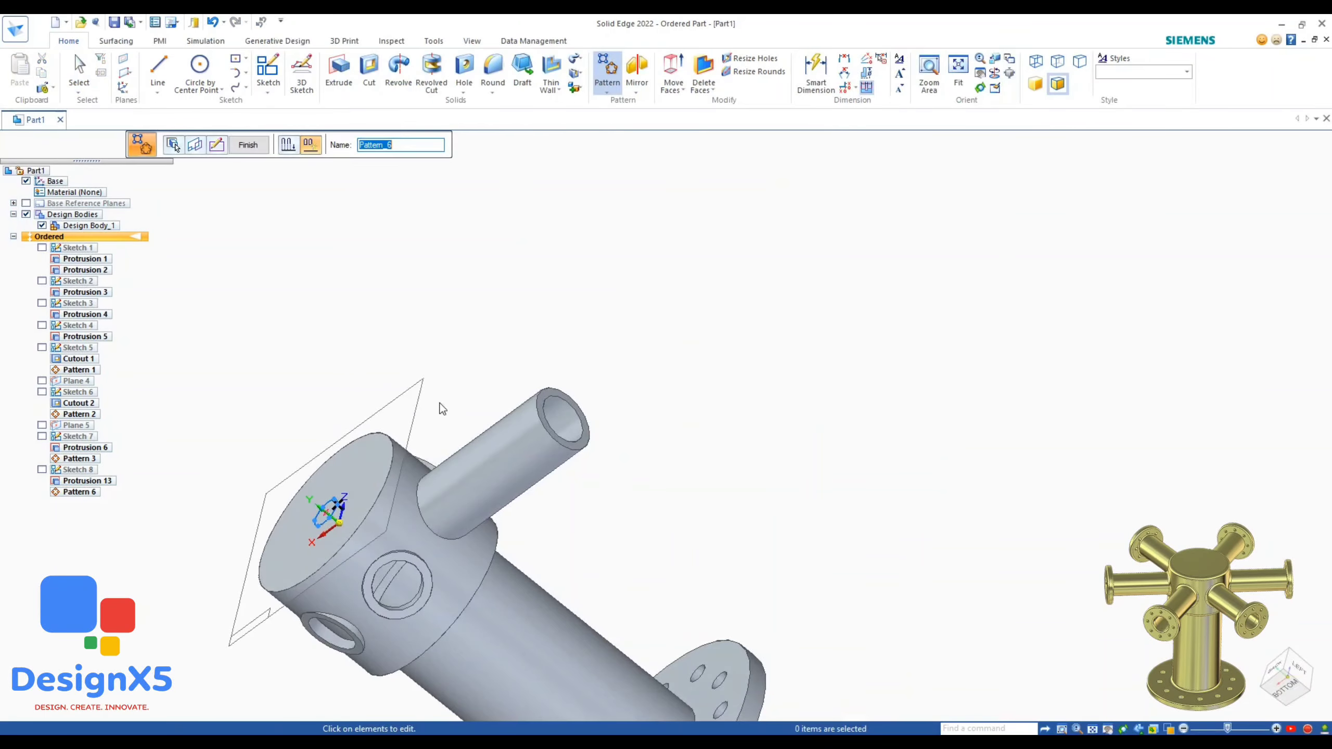
pyautogui.click(249, 145)
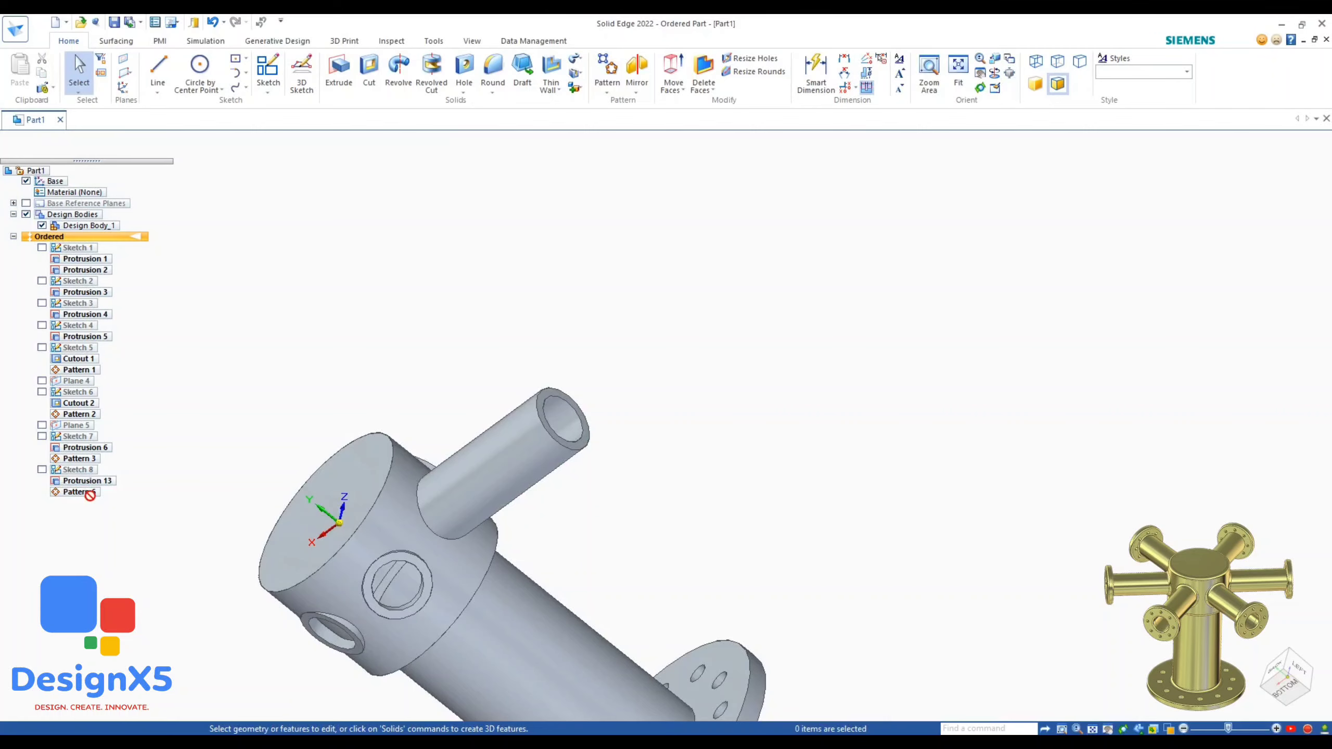
pyautogui.rightClick(74, 493)
pyautogui.click(100, 471)
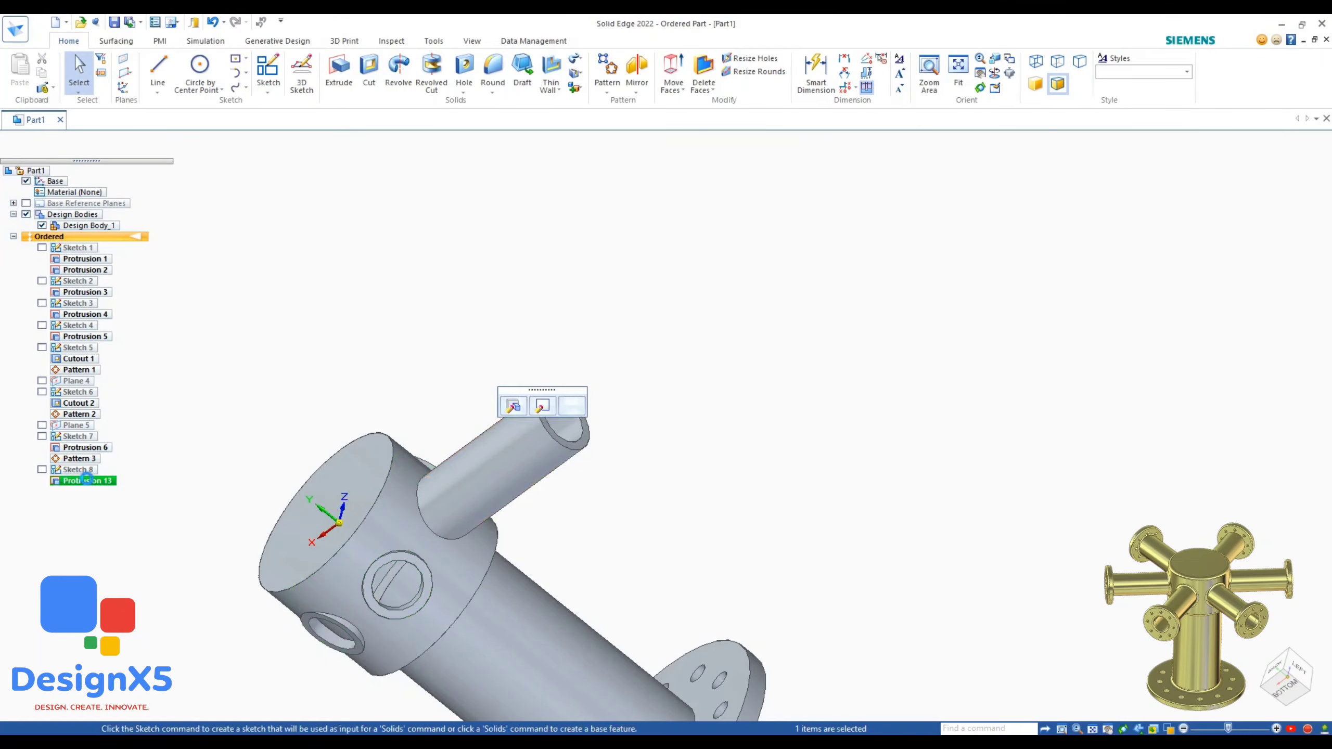
# Pattern the branch pipe along the collar's circular end edge using Fit spacing with a count of 6.
pyautogui.click(608, 91)
pyautogui.click(636, 120)
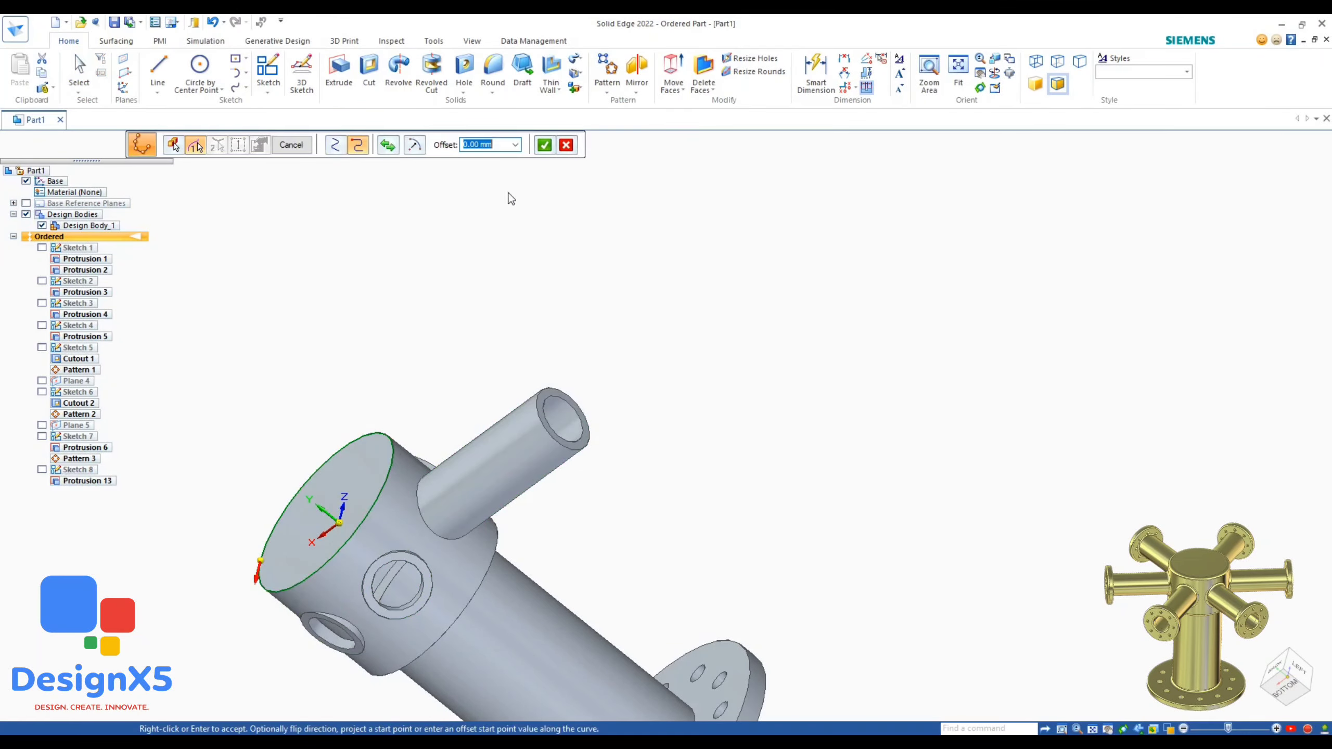
pyautogui.click(545, 150)
pyautogui.moveTo(396, 302); pyautogui.dragTo(506, 339, button='middle')
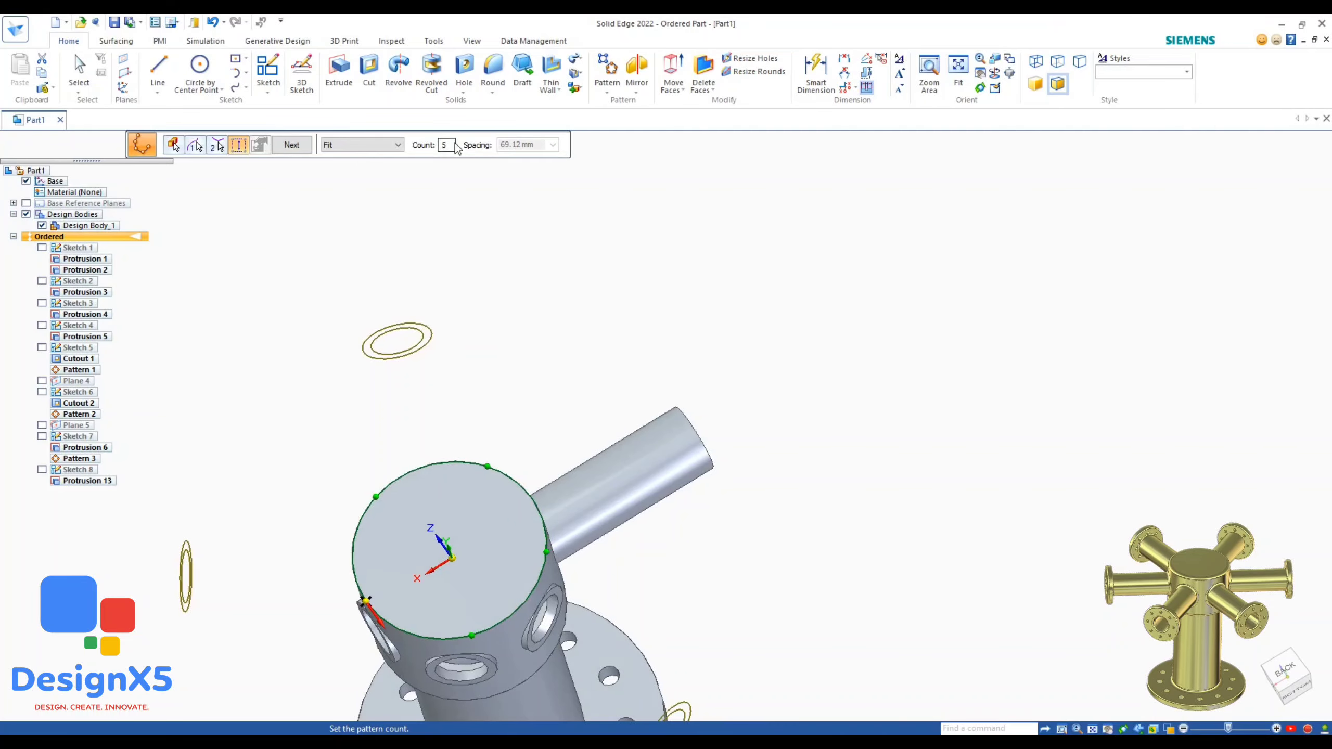
pyautogui.write('6')
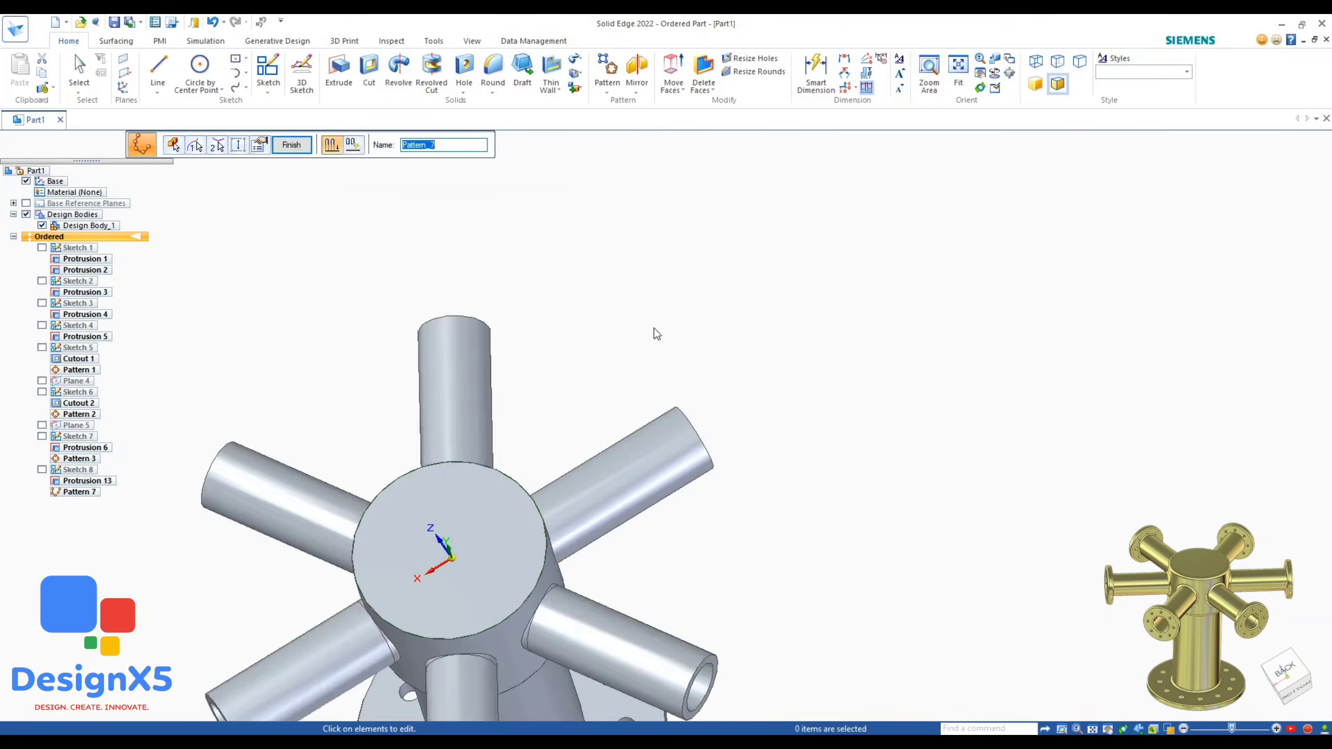
pyautogui.scroll(-3, 654, 333)
pyautogui.click(292, 147)
# On a branch pipe's end face, sketch the flange outline from the projected bore edge and a larger concentric circle.
pyautogui.click(270, 79)
pyautogui.moveTo(724, 436)
pyautogui.mouseDown(button='middle')
pyautogui.moveTo(668, 339)
pyautogui.moveTo(624, 385)
pyautogui.mouseUp(button='middle')
pyautogui.scroll(5, 540, 451)
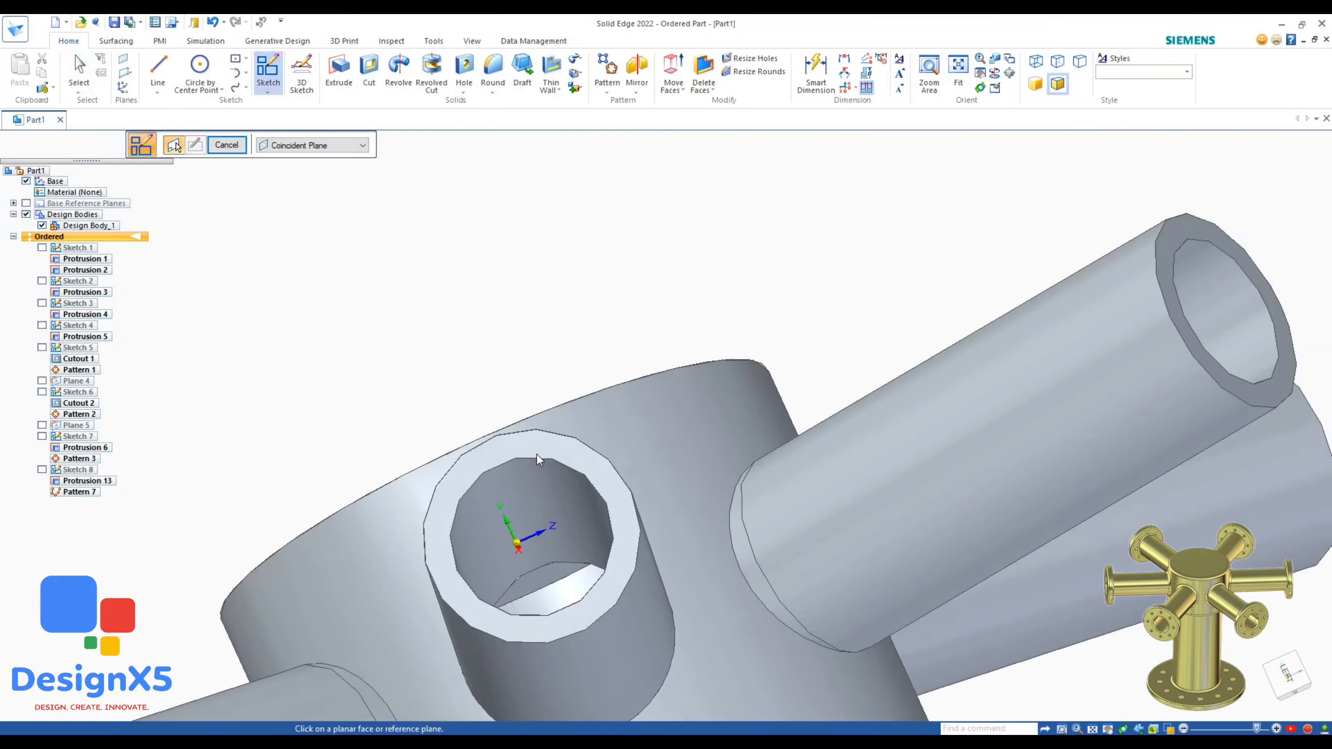
pyautogui.click(539, 451)
pyautogui.click(313, 59)
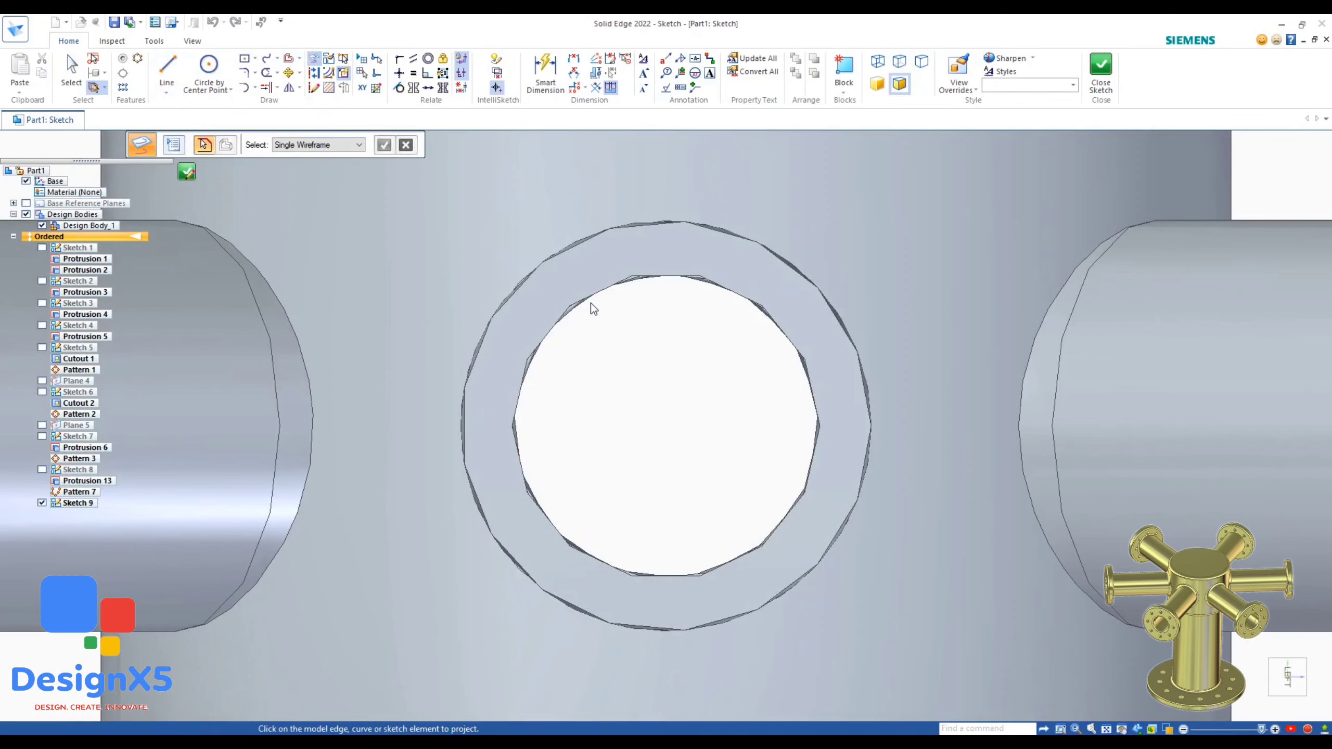
pyautogui.click(591, 298)
pyautogui.click(208, 68)
pyautogui.click(666, 426)
pyautogui.scroll(-3, 666, 426)
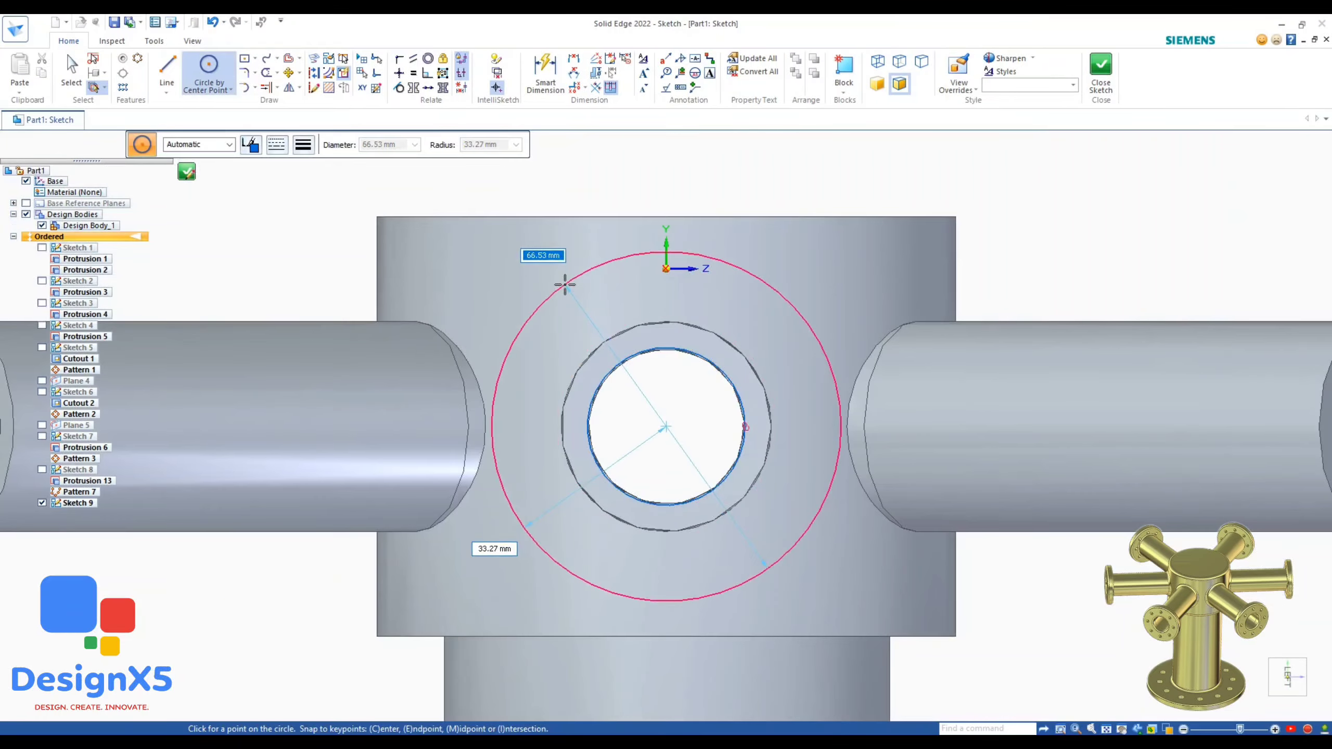
pyautogui.click(564, 273)
pyautogui.press('Escape')
pyautogui.click(1101, 73)
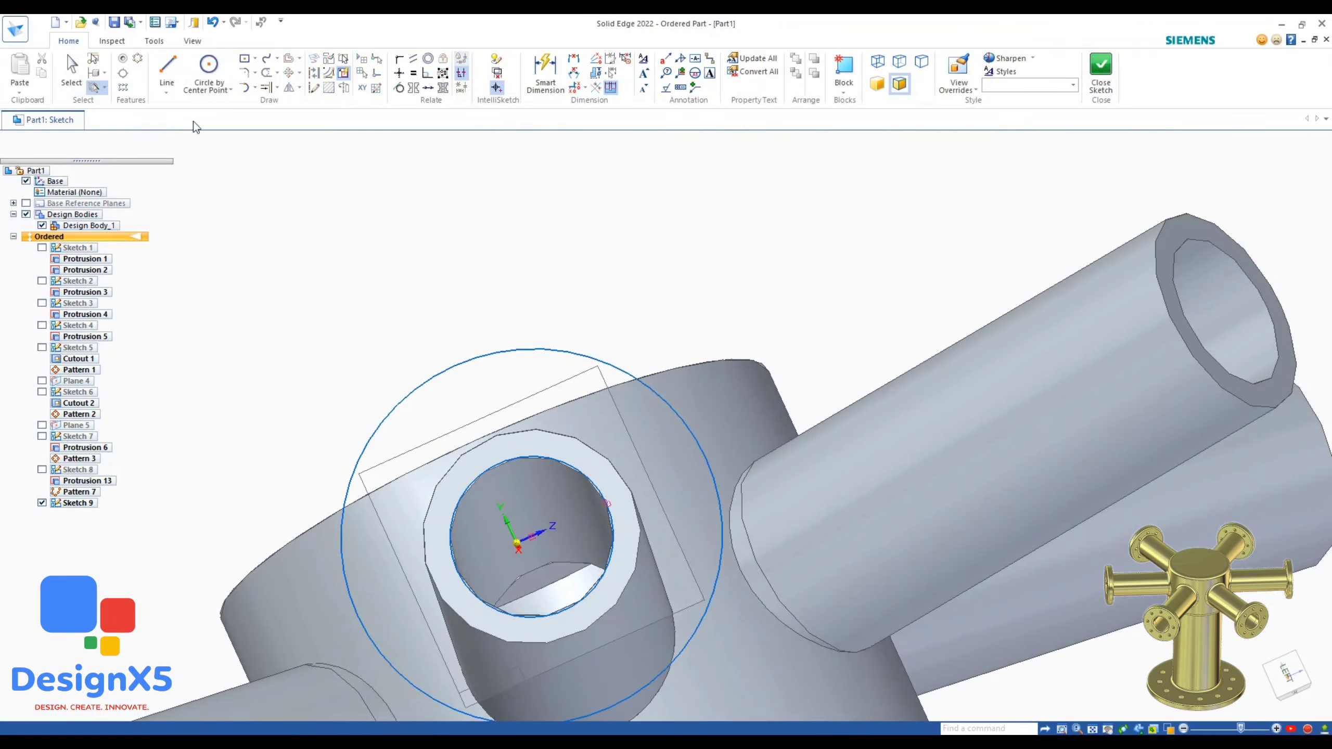
# Extrude the flange sketch 10 mm outward at the end of the branch pipe.
pyautogui.click(339, 73)
pyautogui.scroll(-5, 415, 330)
pyautogui.moveTo(416, 330); pyautogui.dragTo(581, 279, button='middle')
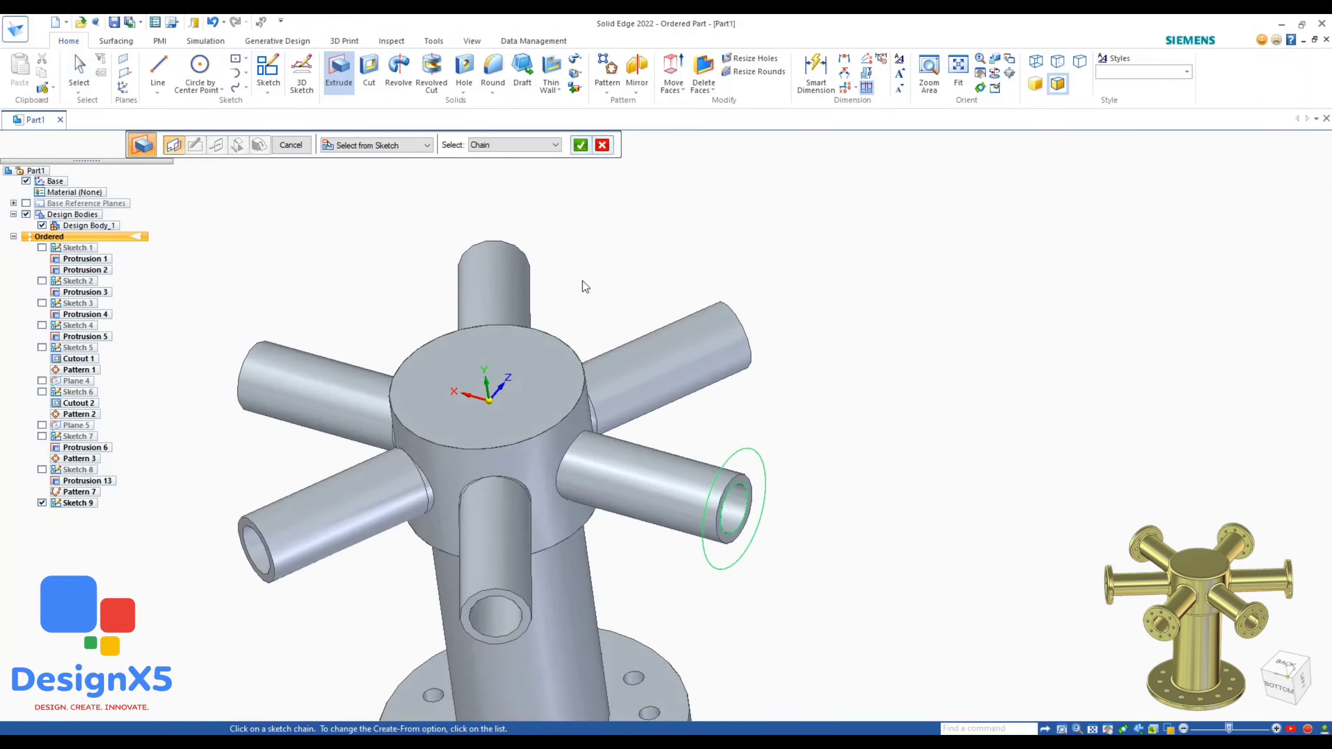
pyautogui.click(580, 146)
pyautogui.write('10')
pyautogui.press('Return')
pyautogui.click(847, 429)
pyautogui.click(288, 147)
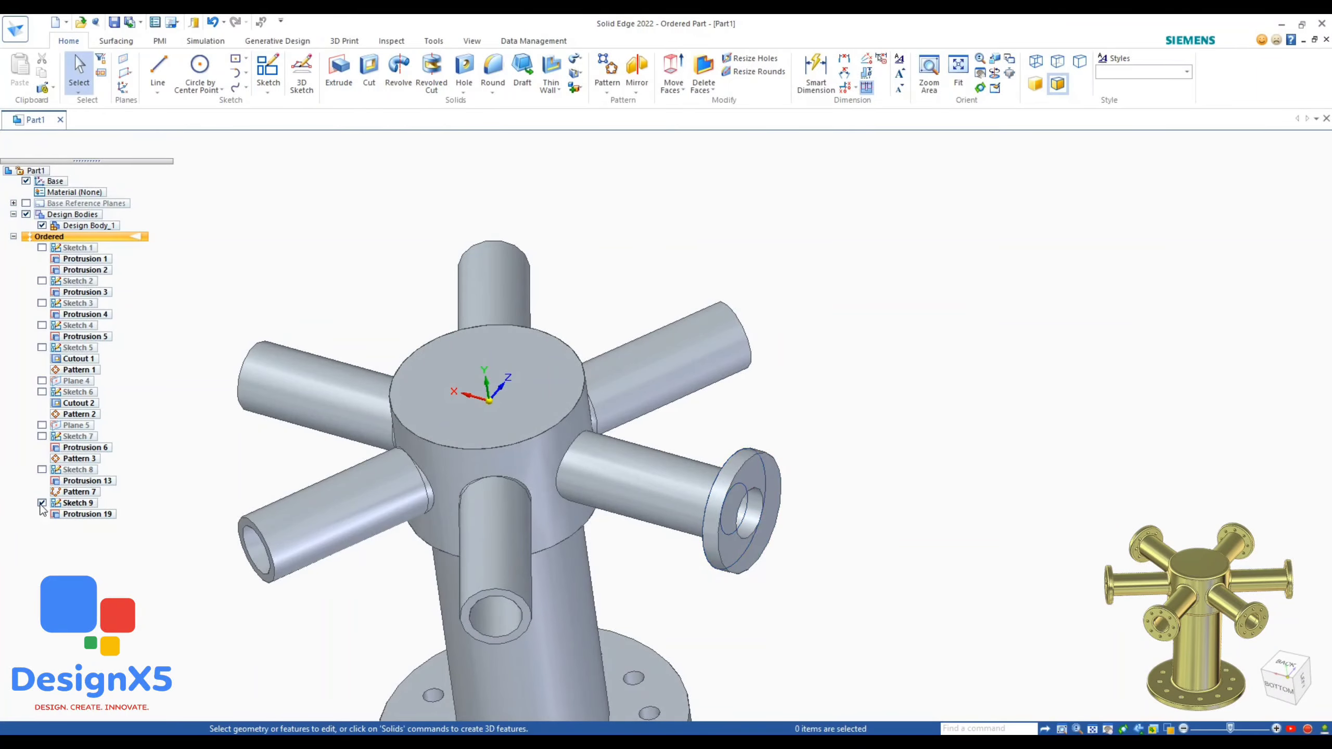
# Pattern the branch flange full circle around the collar's centre with a count of 6.
pyautogui.click(747, 478)
pyautogui.click(607, 71)
pyautogui.click(518, 358)
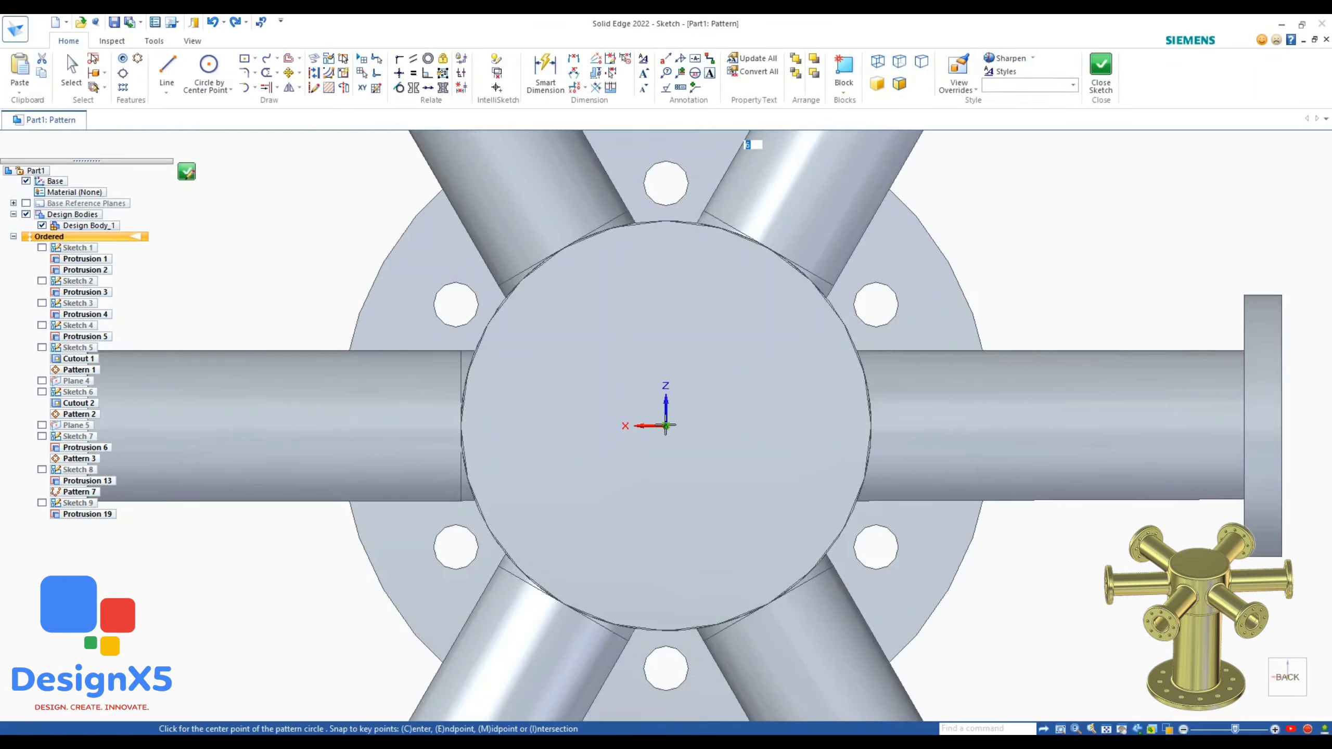
pyautogui.click(751, 144)
pyautogui.write('6')
pyautogui.click(666, 425)
pyautogui.click(712, 412)
pyautogui.click(718, 401)
pyautogui.click(1101, 73)
pyautogui.click(257, 146)
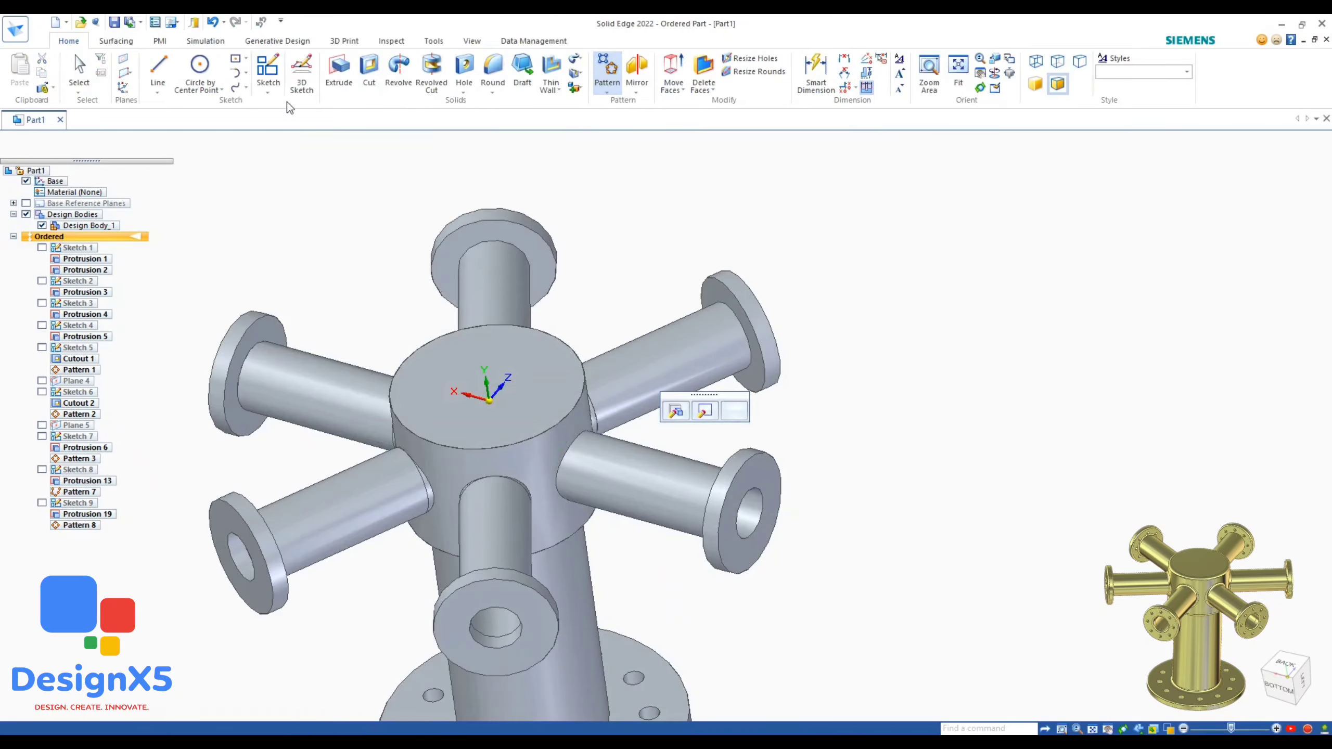
pyautogui.press('Escape')
# Start a sketch on a branch flange's outer face and draw a bolt circle concentric with the bore.
pyautogui.click(268, 70)
pyautogui.scroll(3, 787, 367)
pyautogui.click(758, 511)
pyautogui.press('c')
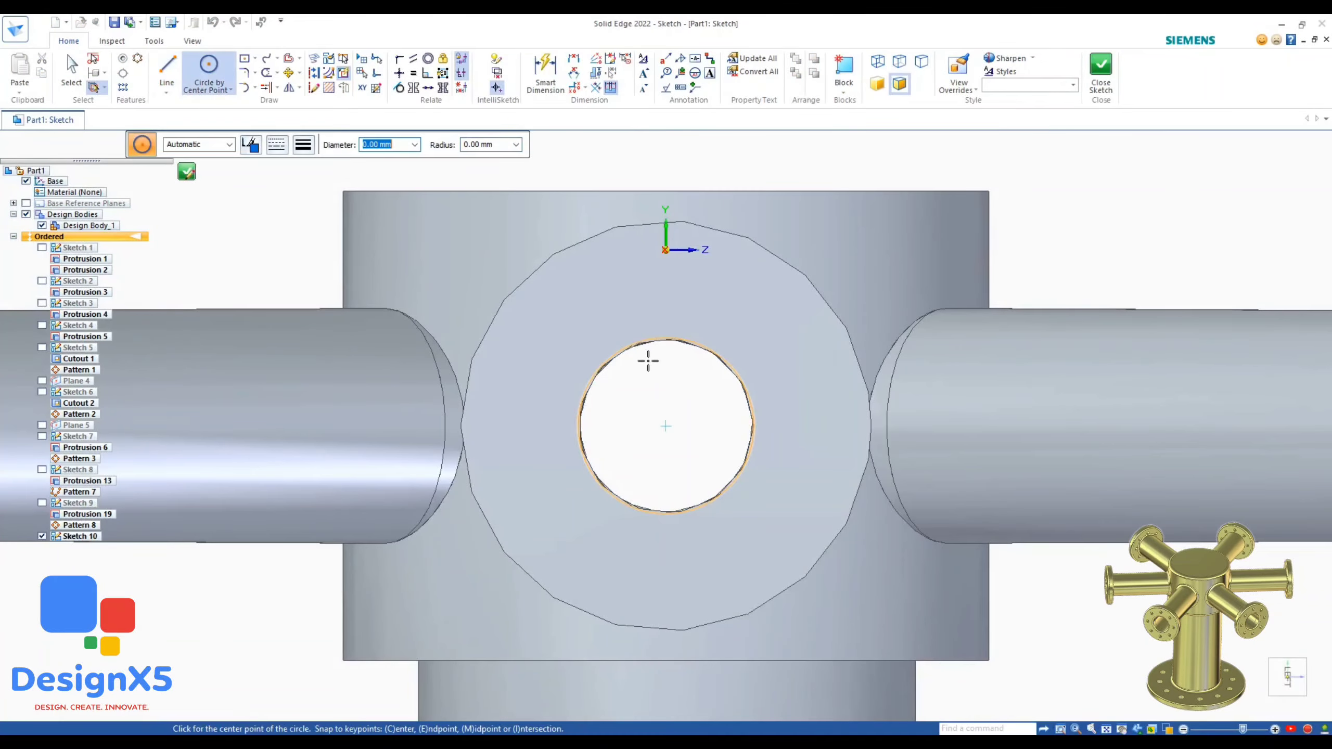
pyautogui.click(665, 426)
pyautogui.click(571, 310)
pyautogui.press('Escape')
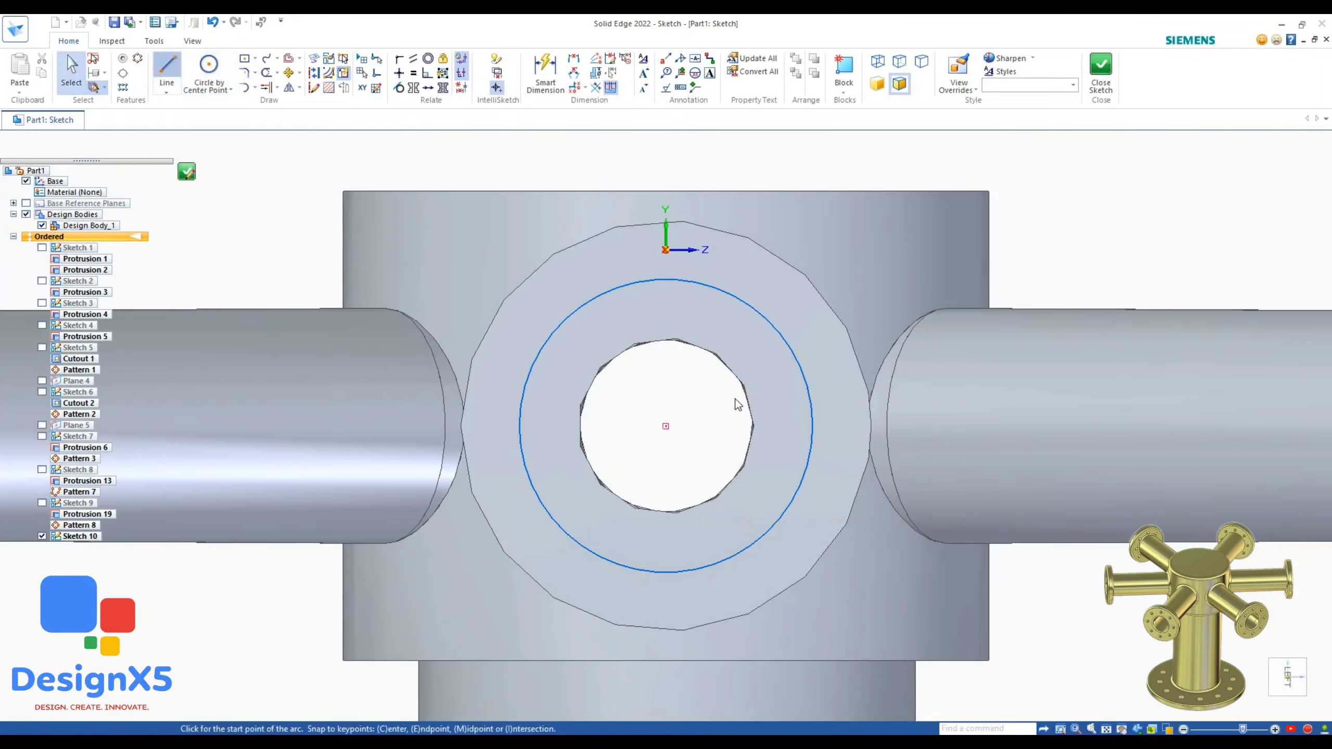
# Sketch a horizontal line from the bore centre toward the flange rim and a 6 mm circle where it crosses the bolt circle.
pyautogui.press('l')
pyautogui.click(861, 426)
pyautogui.press('c')
pyautogui.scroll(3, 845, 443)
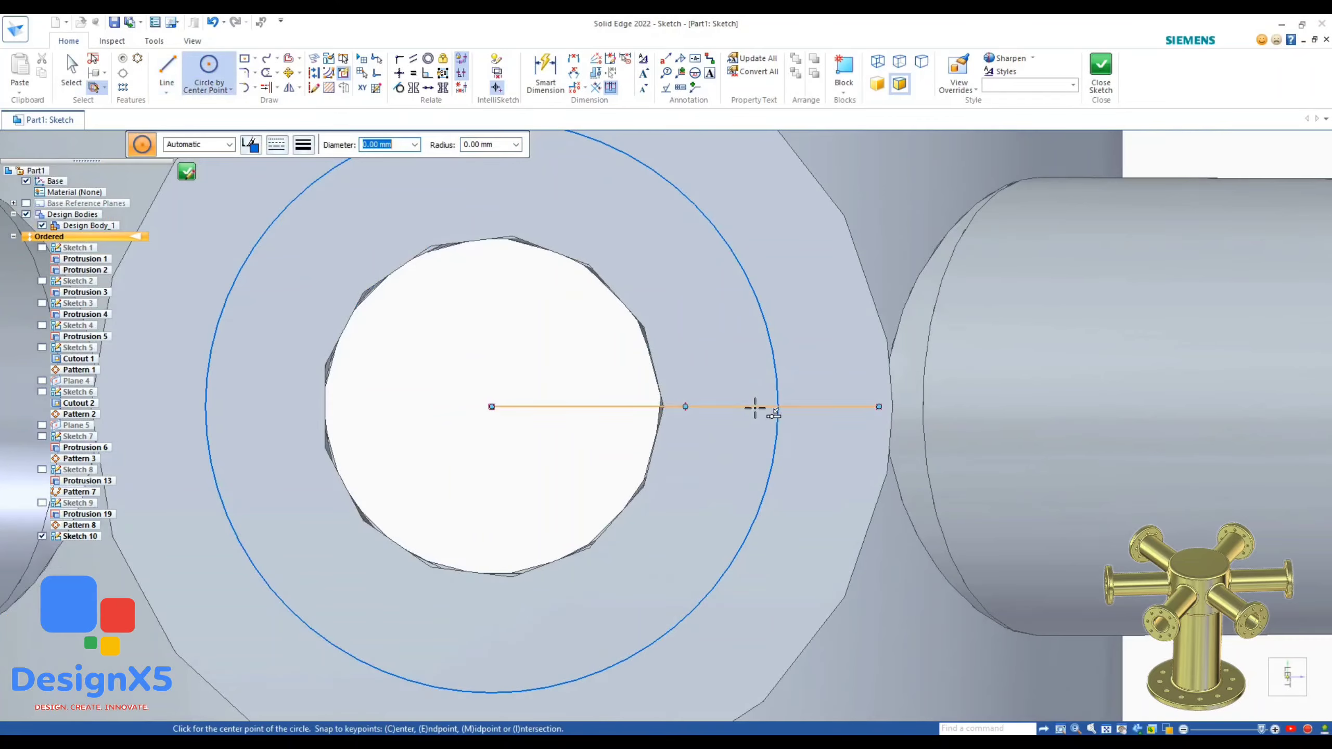
pyautogui.click(779, 407)
pyautogui.write('6')
pyautogui.press('Return')
pyautogui.press('Escape')
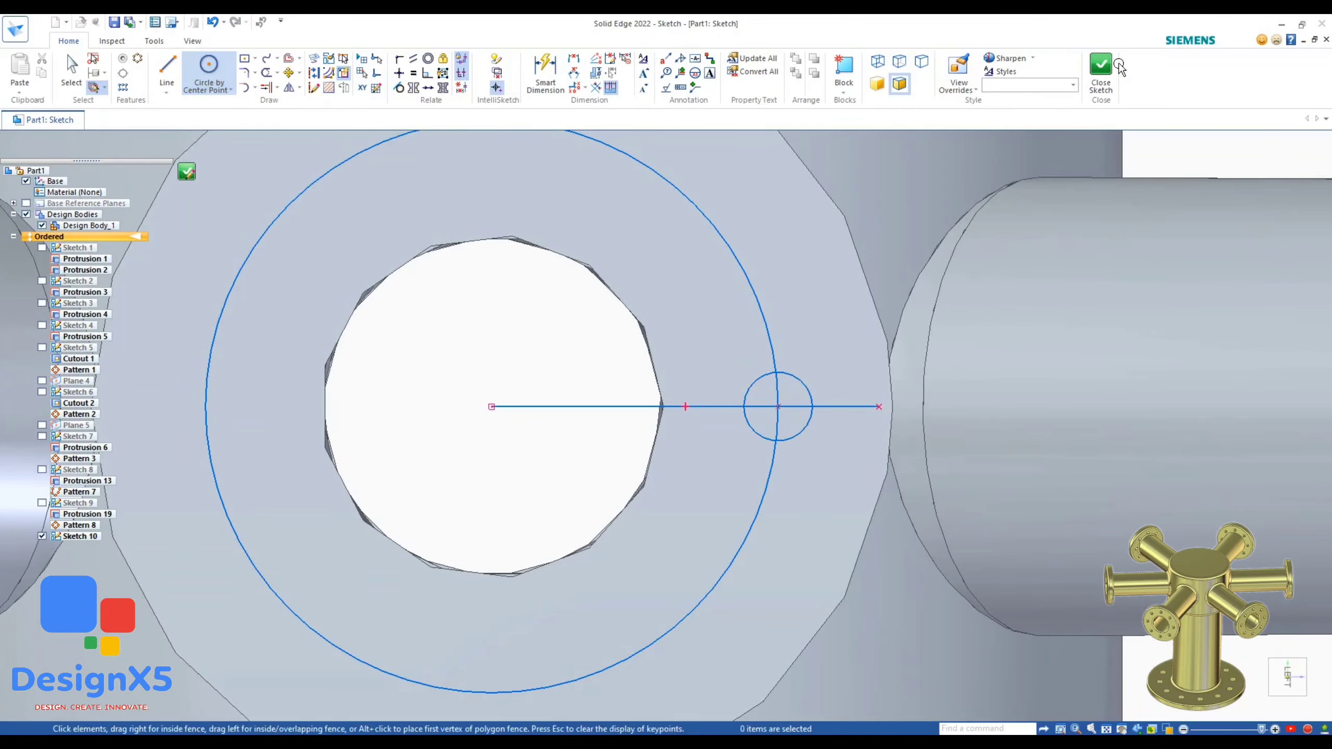
# Cut the 6 mm circle through the branch flange as a bolt hole and hide its sketch.
pyautogui.click(1104, 69)
pyautogui.click(226, 145)
pyautogui.click(369, 73)
pyautogui.scroll(4, 763, 514)
pyautogui.click(730, 620)
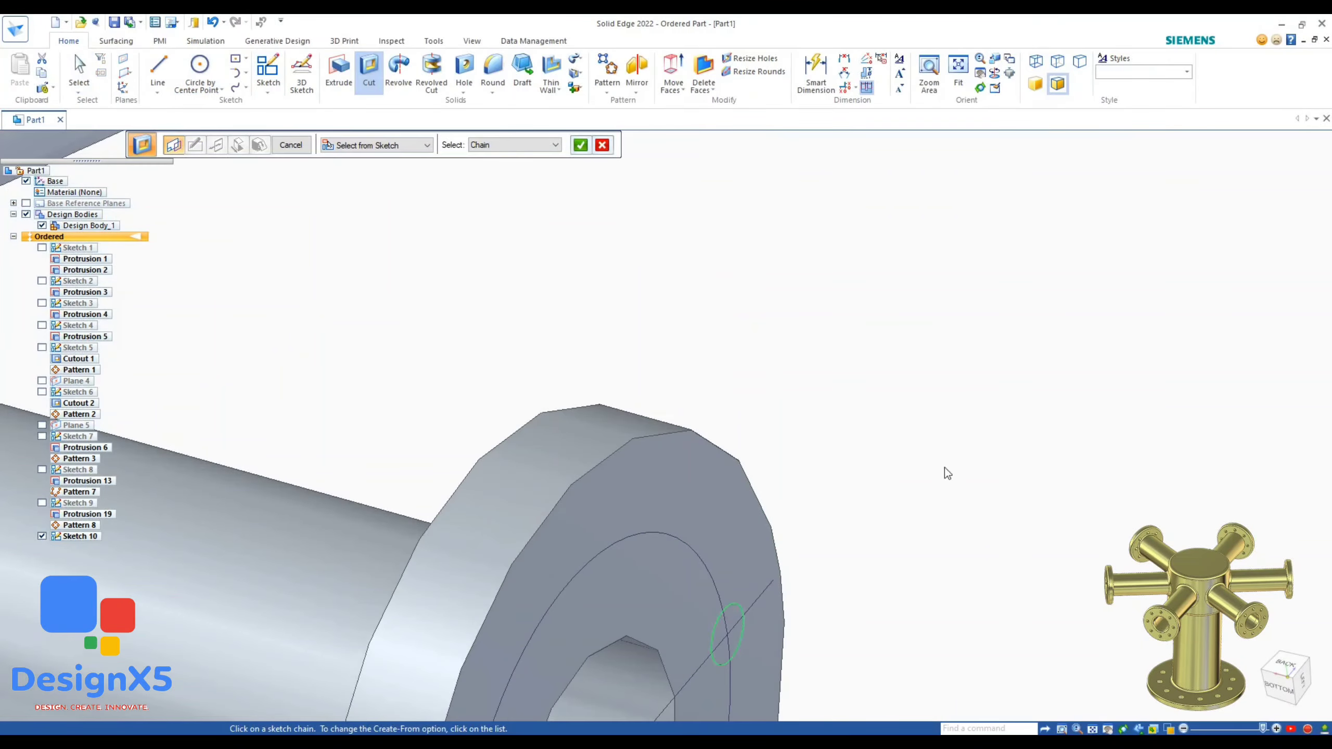
pyautogui.scroll(-2, 946, 468)
pyautogui.click(581, 145)
pyautogui.moveTo(729, 363); pyautogui.dragTo(826, 428, button='middle')
pyautogui.click(828, 429)
pyautogui.click(291, 144)
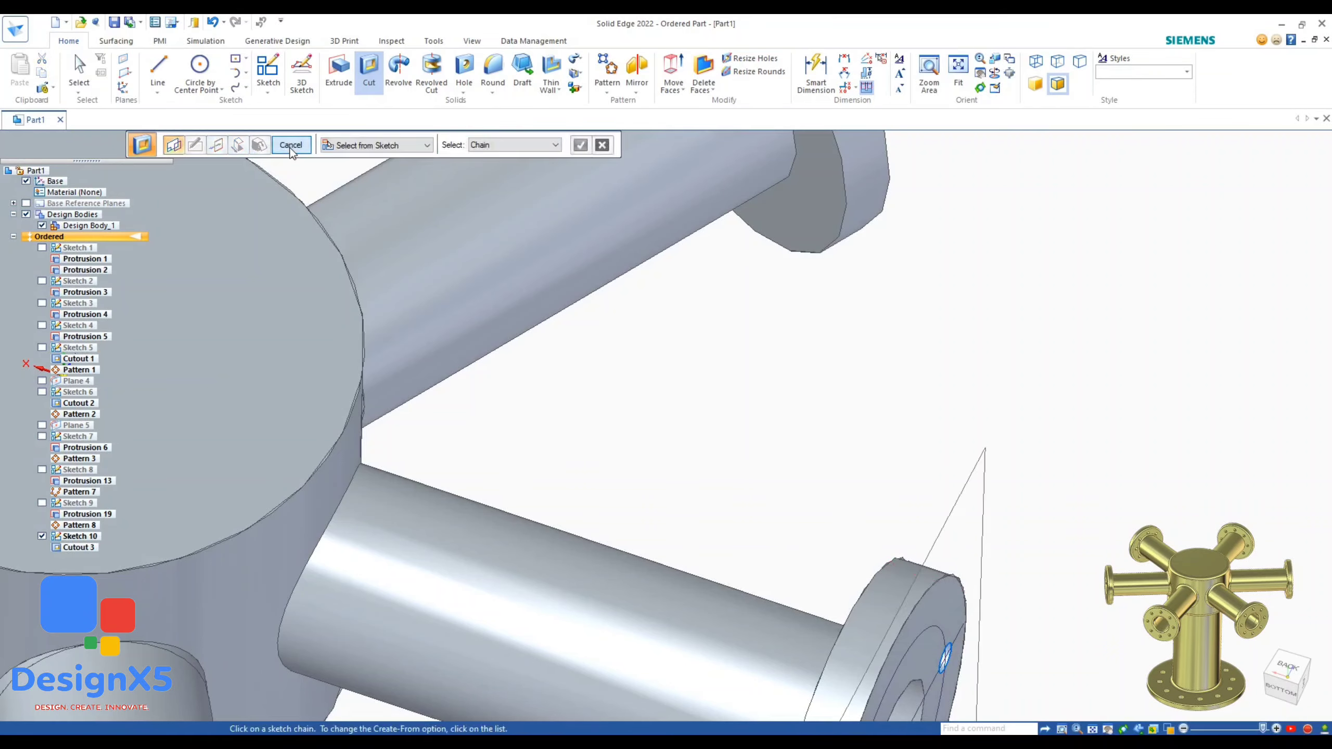
pyautogui.click(291, 144)
pyautogui.click(86, 514)
pyautogui.click(43, 536)
pyautogui.scroll(-4, 750, 431)
pyautogui.press('Escape')
# Try a full-circle pattern of the single bolt hole around the collar with a count of 6 and delete that pattern.
pyautogui.scroll(7, 868, 544)
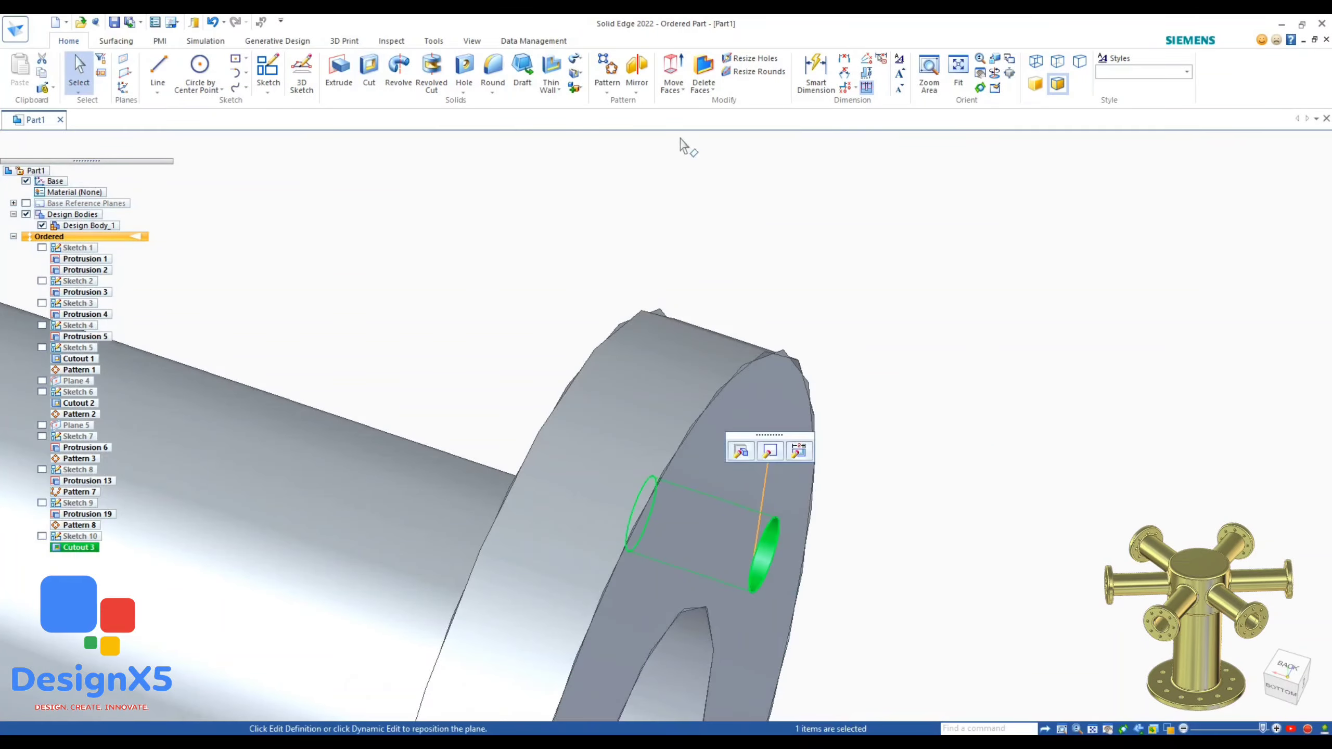
pyautogui.click(607, 70)
pyautogui.scroll(-5, 1068, 401)
pyautogui.click(443, 269)
pyautogui.click(666, 426)
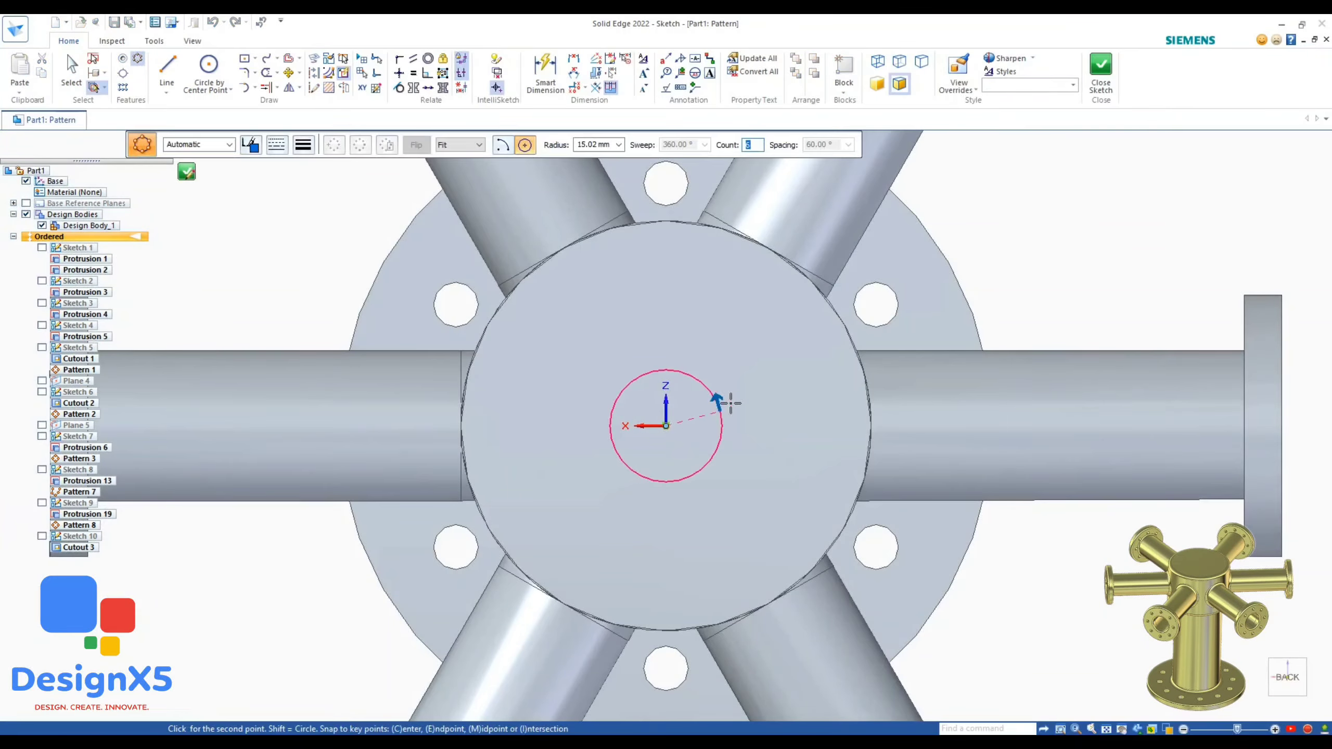
pyautogui.click(729, 404)
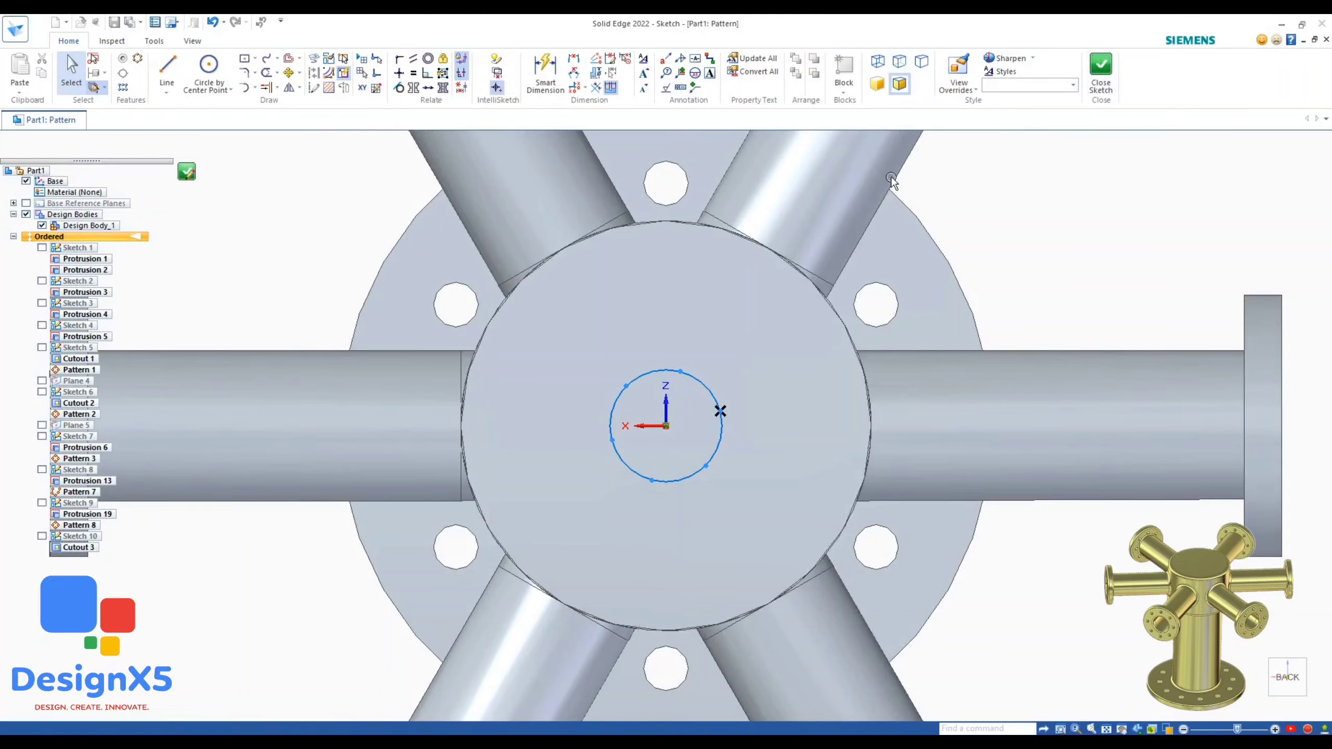
pyautogui.click(1100, 73)
pyautogui.click(249, 144)
pyautogui.click(250, 145)
pyautogui.scroll(-5, 841, 388)
pyautogui.click(77, 559)
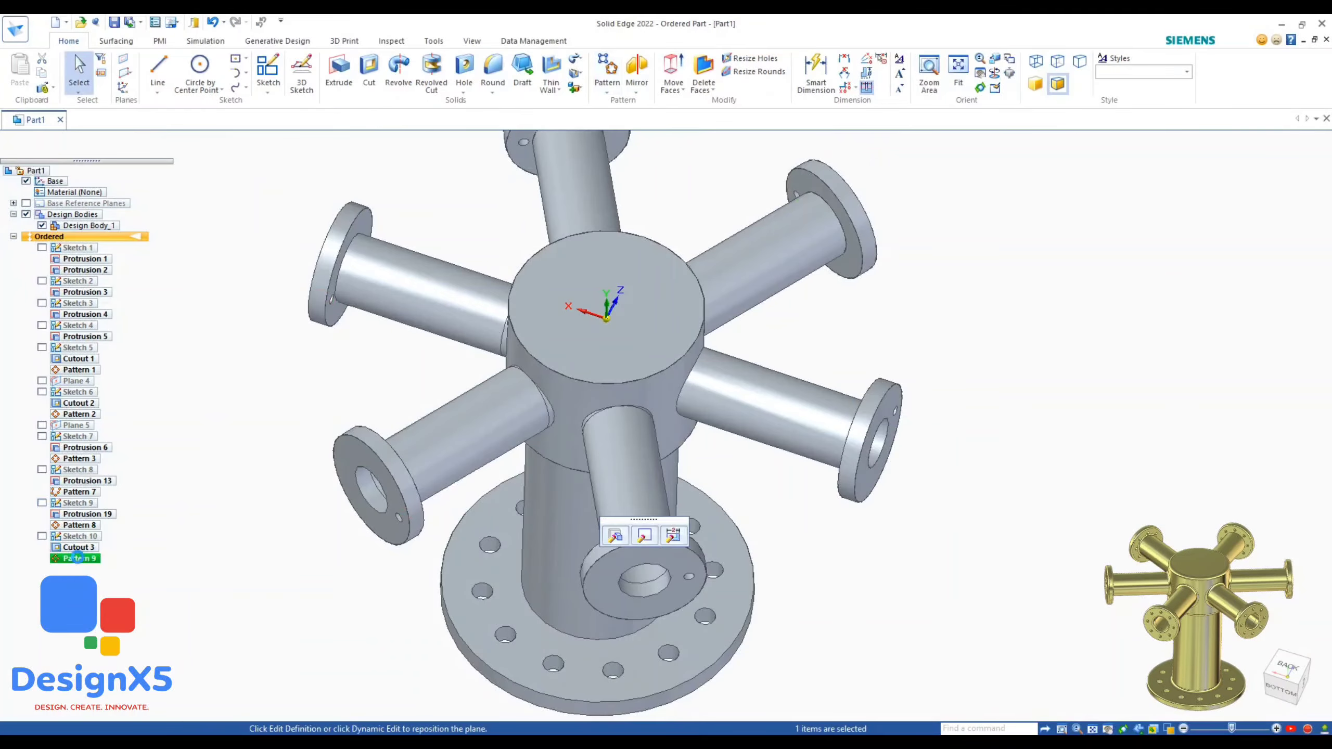
# Pattern the bolt hole full circle around the flange's bore centre with a count of 8.
pyautogui.click(607, 91)
pyautogui.click(627, 105)
pyautogui.scroll(-5, 915, 344)
pyautogui.moveTo(968, 344); pyautogui.dragTo(913, 374, button='middle')
pyautogui.scroll(5, 913, 377)
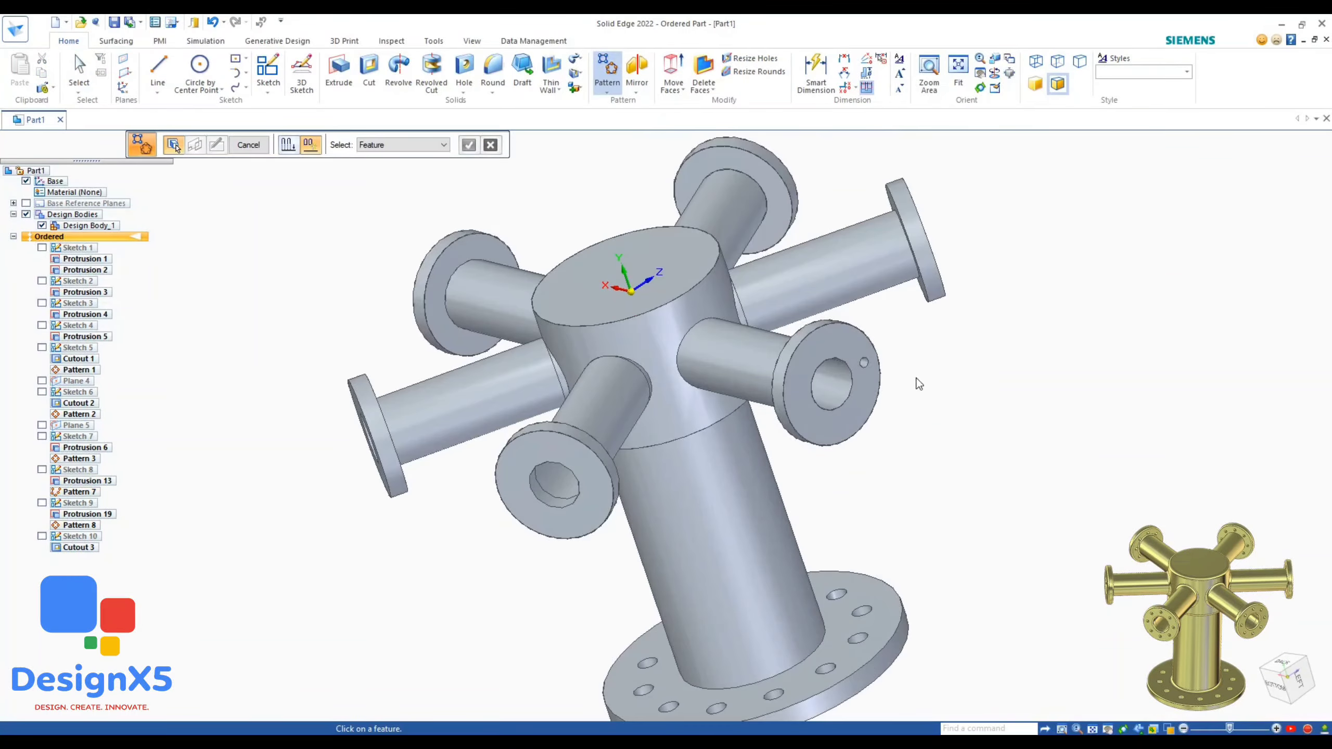
pyautogui.scroll(7, 869, 368)
pyautogui.press('Escape')
pyautogui.click(849, 357)
pyautogui.click(609, 83)
pyautogui.click(695, 292)
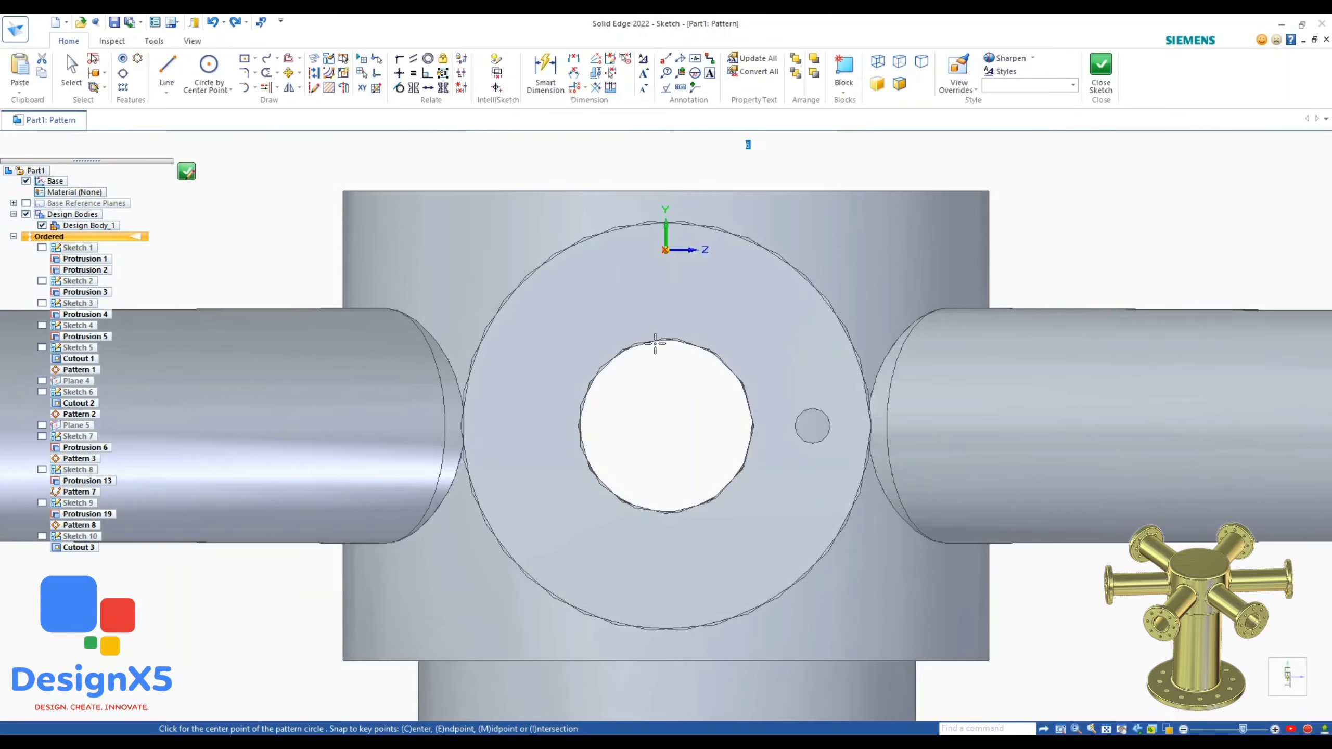
pyautogui.click(664, 428)
pyautogui.click(689, 404)
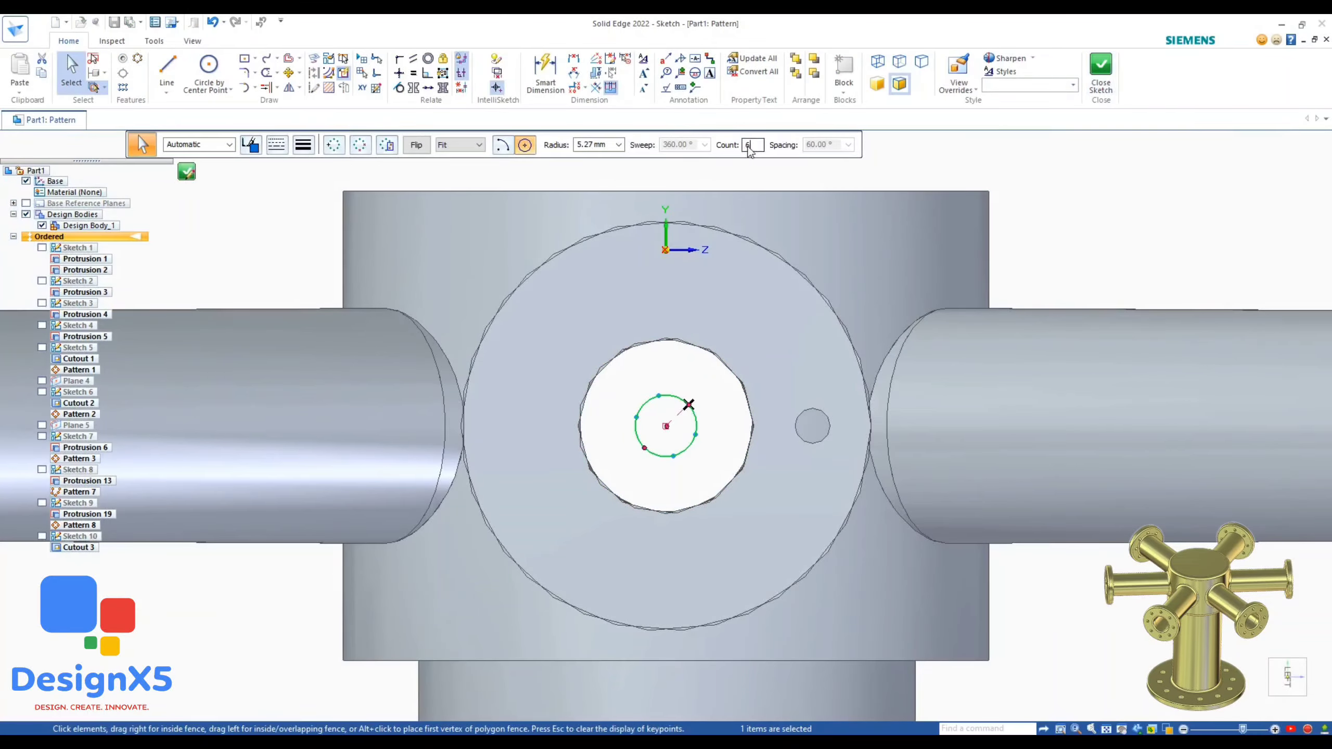
pyautogui.click(1101, 74)
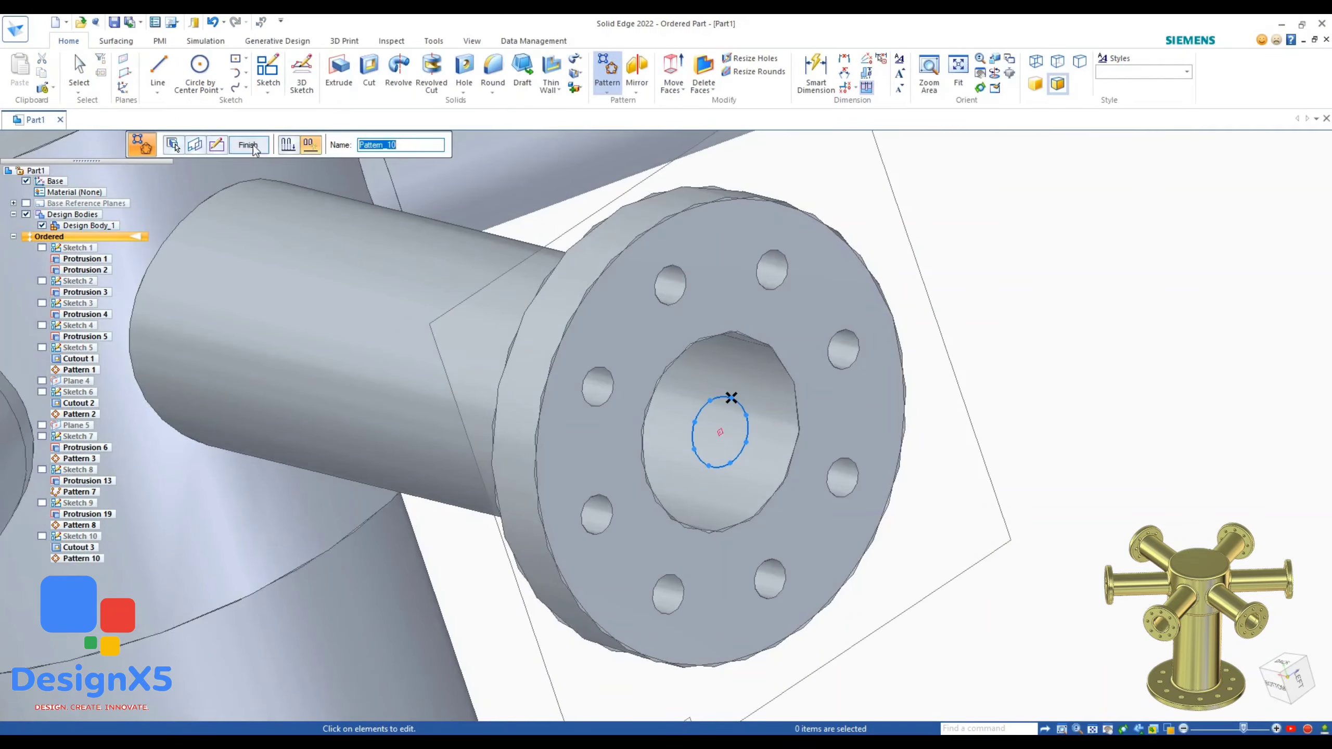
# Pattern the bolt hole together with its circular pattern around the collar's centre onto all six branch flanges.
pyautogui.keyDown('ctrl'); pyautogui.click(839, 356); pyautogui.keyUp('ctrl')
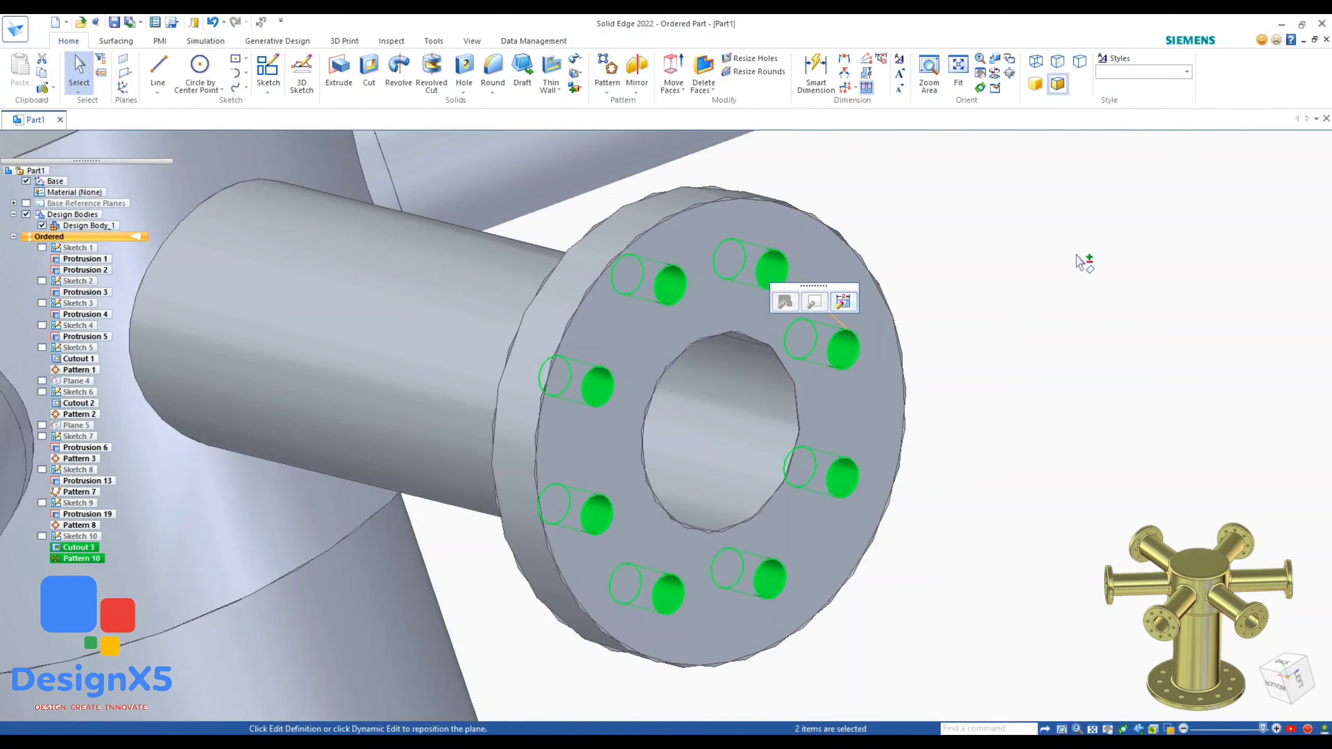
pyautogui.click(630, 103)
pyautogui.scroll(-6, 1076, 457)
pyautogui.click(824, 341)
pyautogui.click(666, 426)
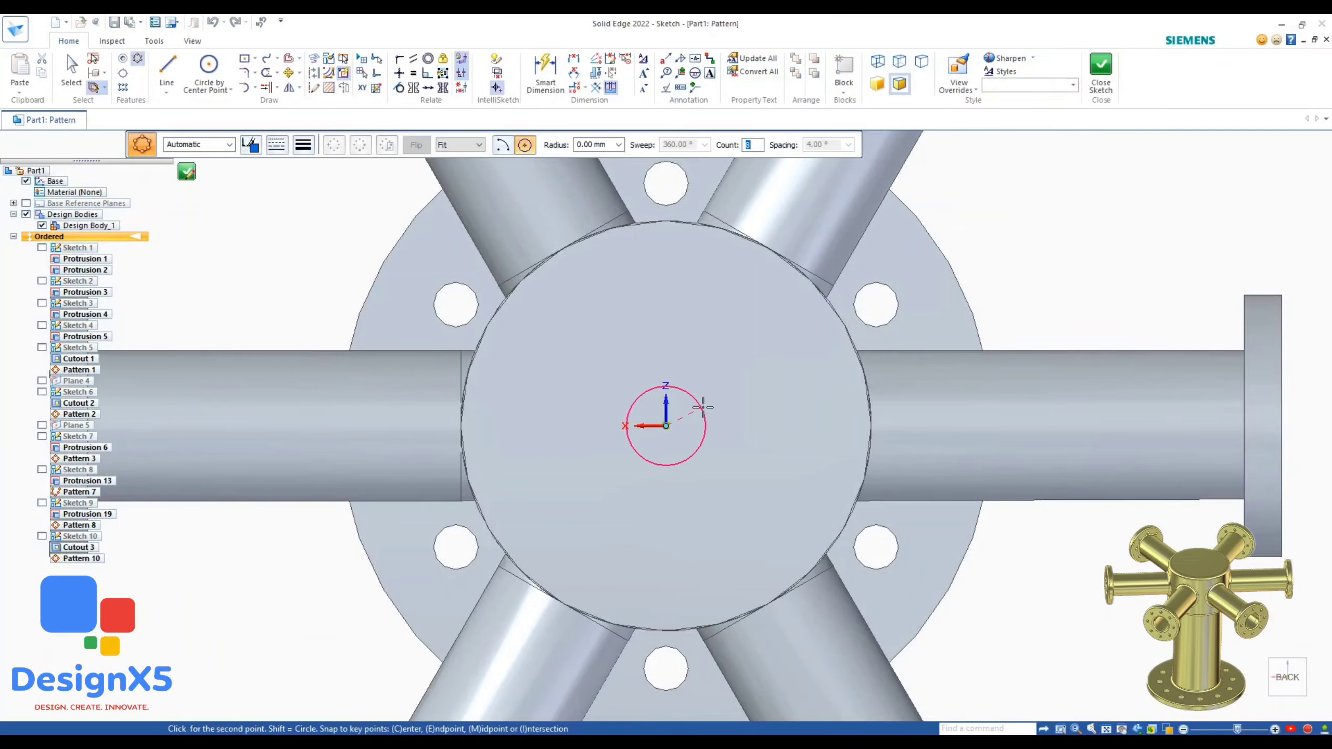
pyautogui.click(703, 408)
pyautogui.click(1100, 73)
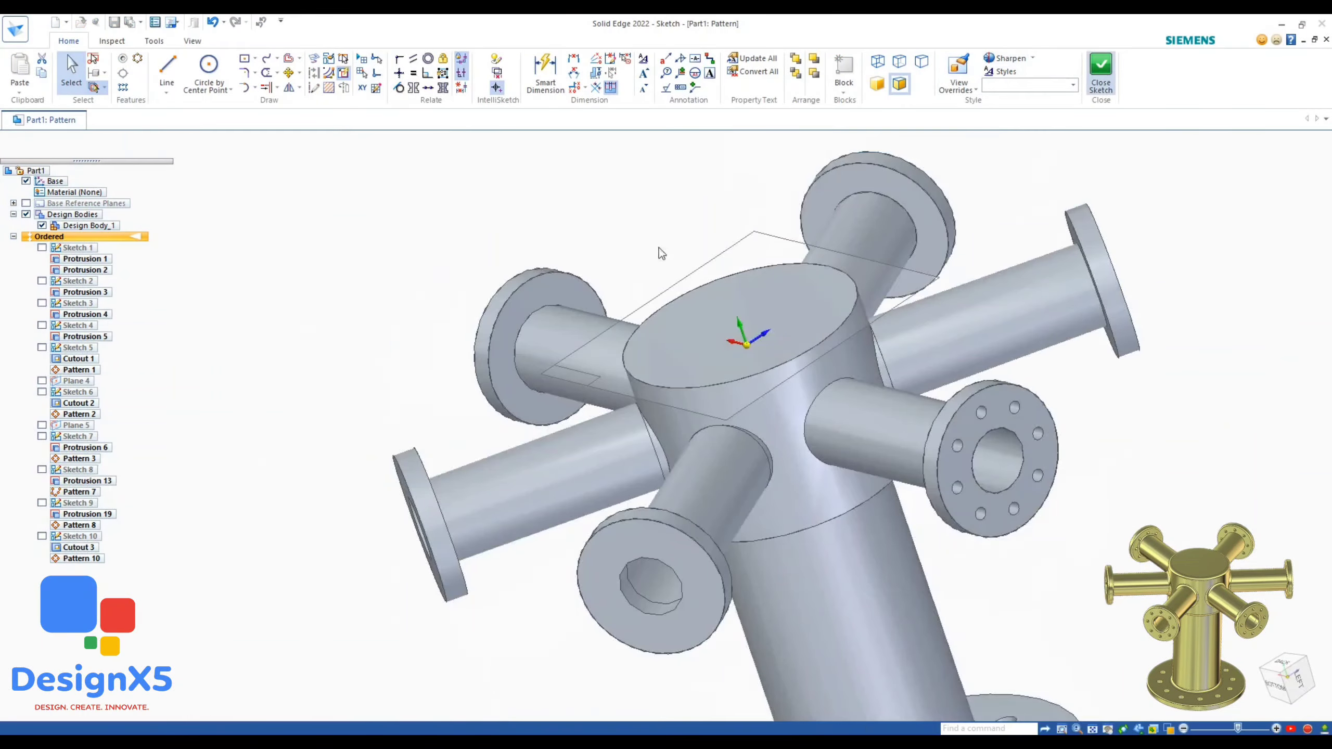
pyautogui.click(501, 104)
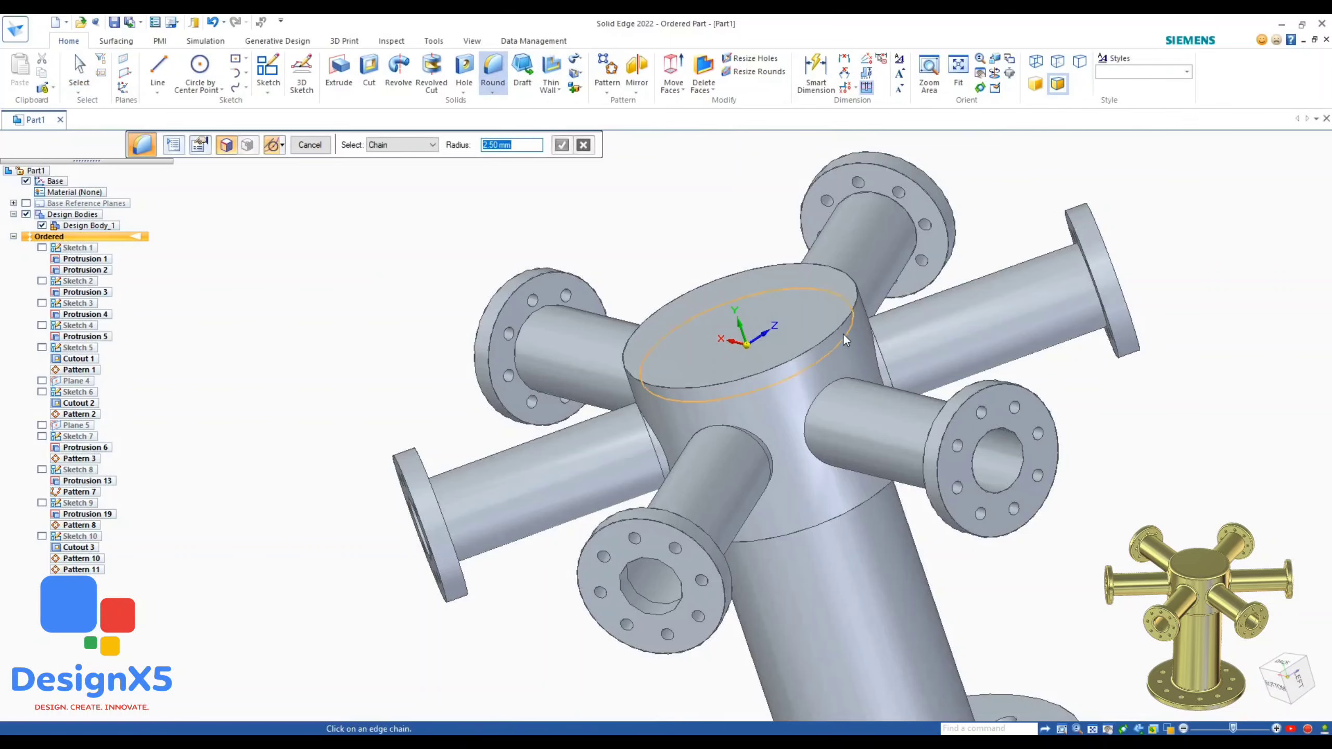
pyautogui.write('5')
pyautogui.click(852, 328)
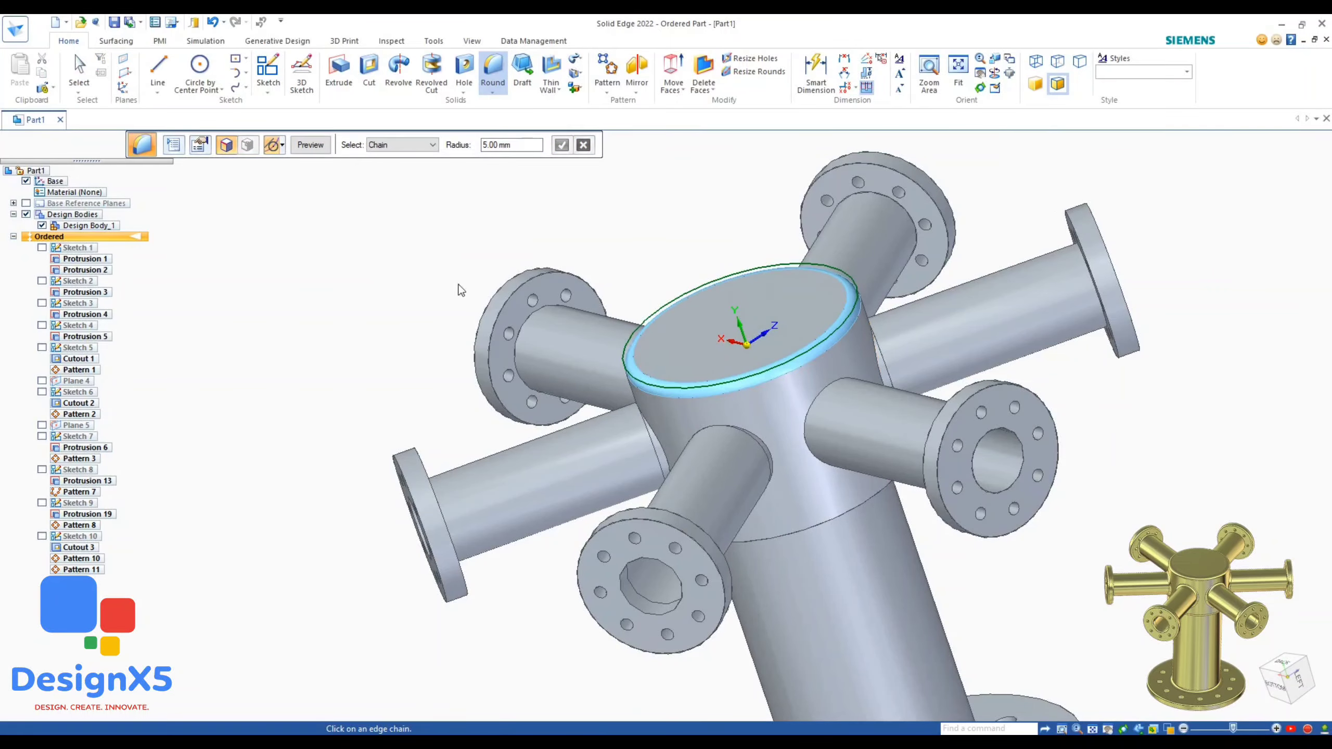
pyautogui.press('Escape')
# Round the collar's top and bottom edges and the main pipe's junctions with the collar and base flange to a 5 mm radius.
pyautogui.click(513, 108)
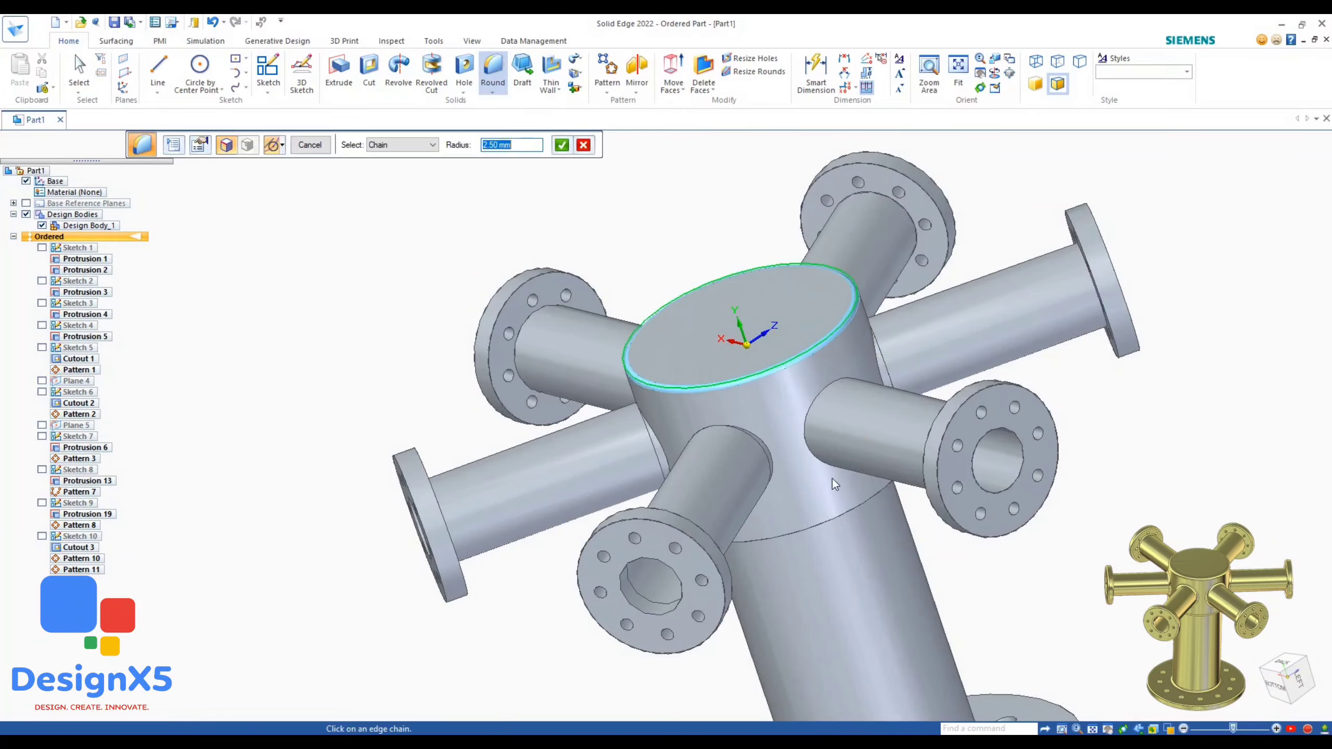
pyautogui.moveTo(833, 479); pyautogui.dragTo(568, 178, button='middle')
pyautogui.write('5')
pyautogui.scroll(5, 886, 499)
pyautogui.click(894, 497)
pyautogui.moveTo(894, 497); pyautogui.dragTo(858, 538, button='middle')
pyautogui.click(930, 479)
pyautogui.scroll(-8, 931, 480)
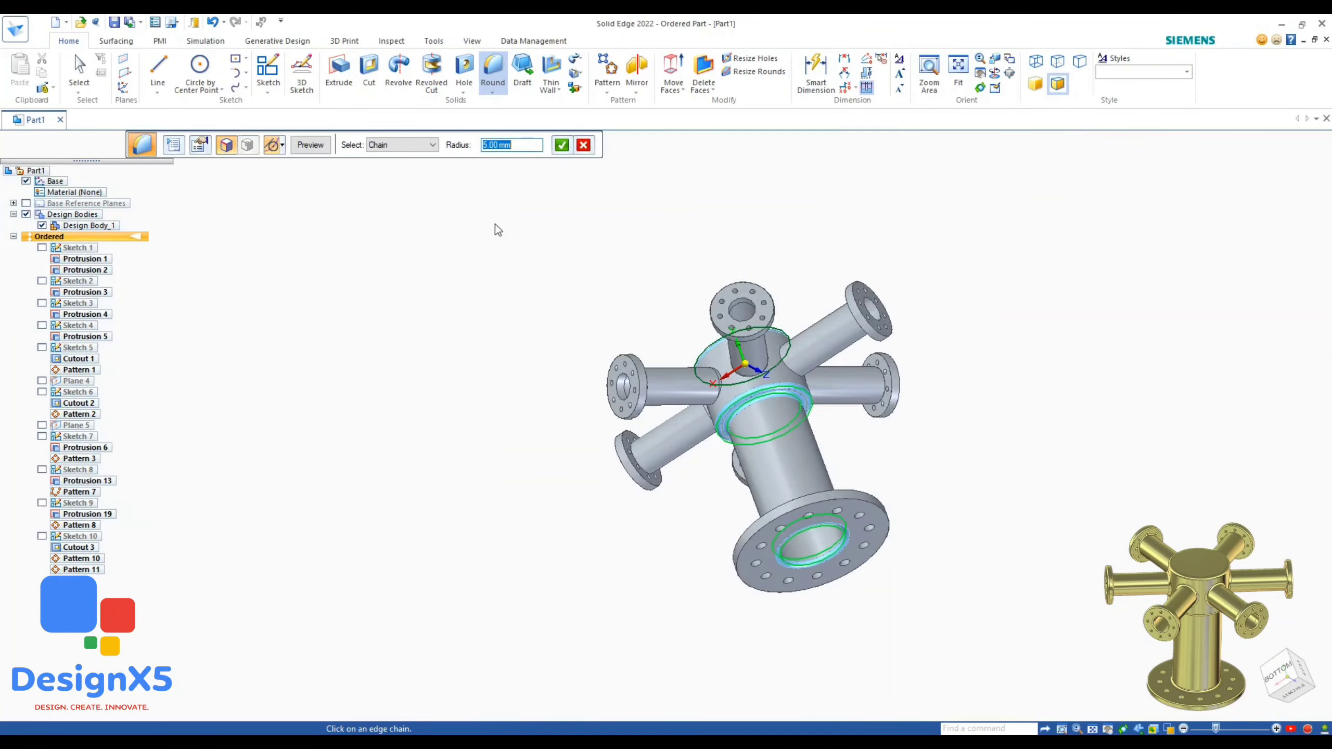
pyautogui.click(561, 145)
pyautogui.scroll(5, 764, 327)
pyautogui.click(804, 399)
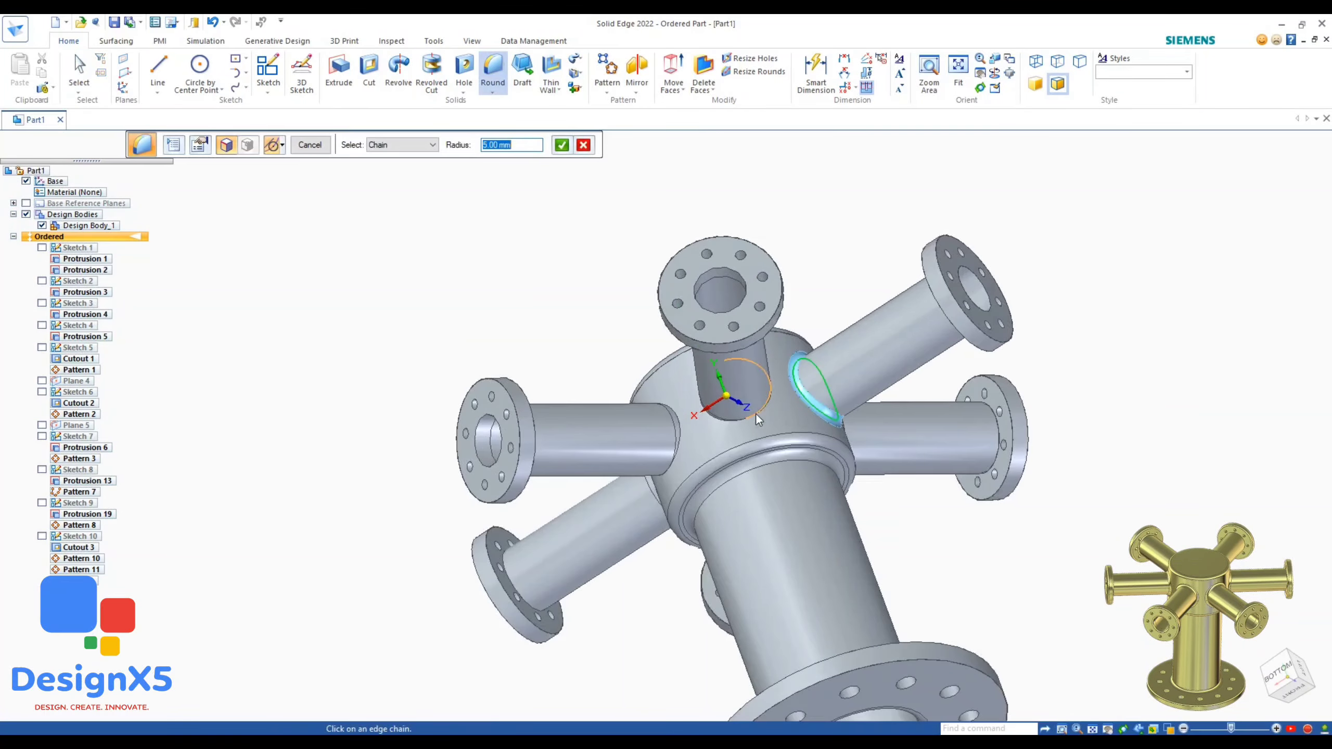
pyautogui.scroll(5, 716, 397)
pyautogui.click(311, 144)
# Round the junction edges between all six branch pipes and the collar with a 5 mm radius.
pyautogui.click(493, 87)
pyautogui.click(513, 104)
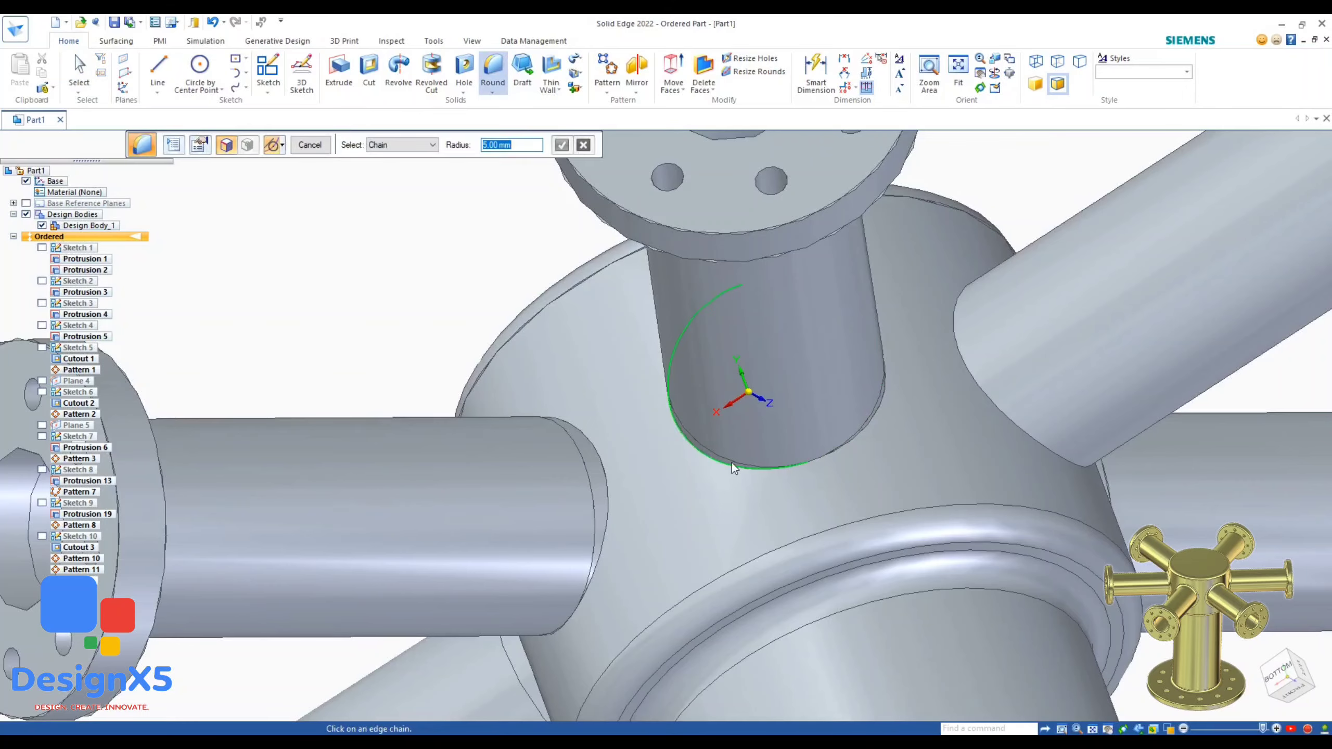
pyautogui.click(731, 462)
pyautogui.moveTo(876, 418); pyautogui.dragTo(957, 420, button='middle')
pyautogui.scroll(-3, 1106, 430)
pyautogui.scroll(2, 892, 441)
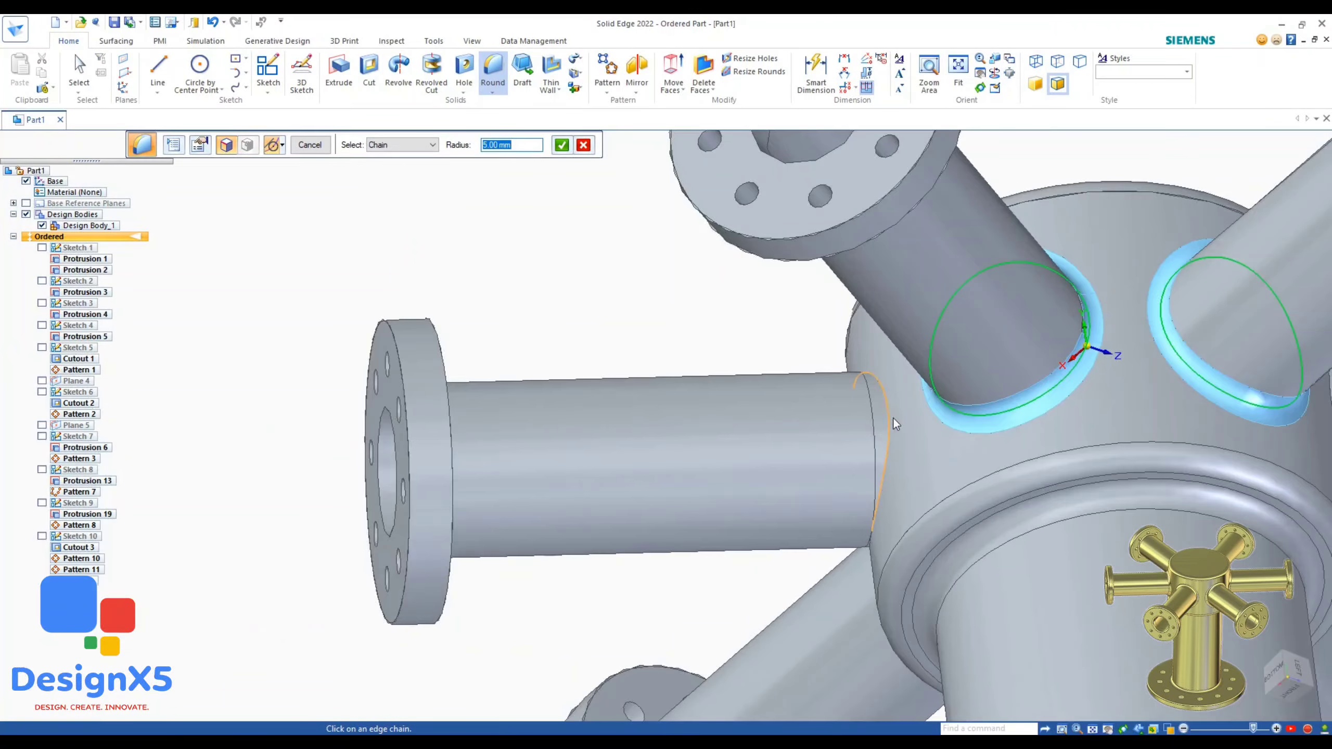
pyautogui.click(820, 598)
pyautogui.moveTo(893, 421); pyautogui.dragTo(808, 604, button='middle')
pyautogui.scroll(-3, 823, 596)
pyautogui.scroll(4, 811, 609)
pyautogui.click(796, 531)
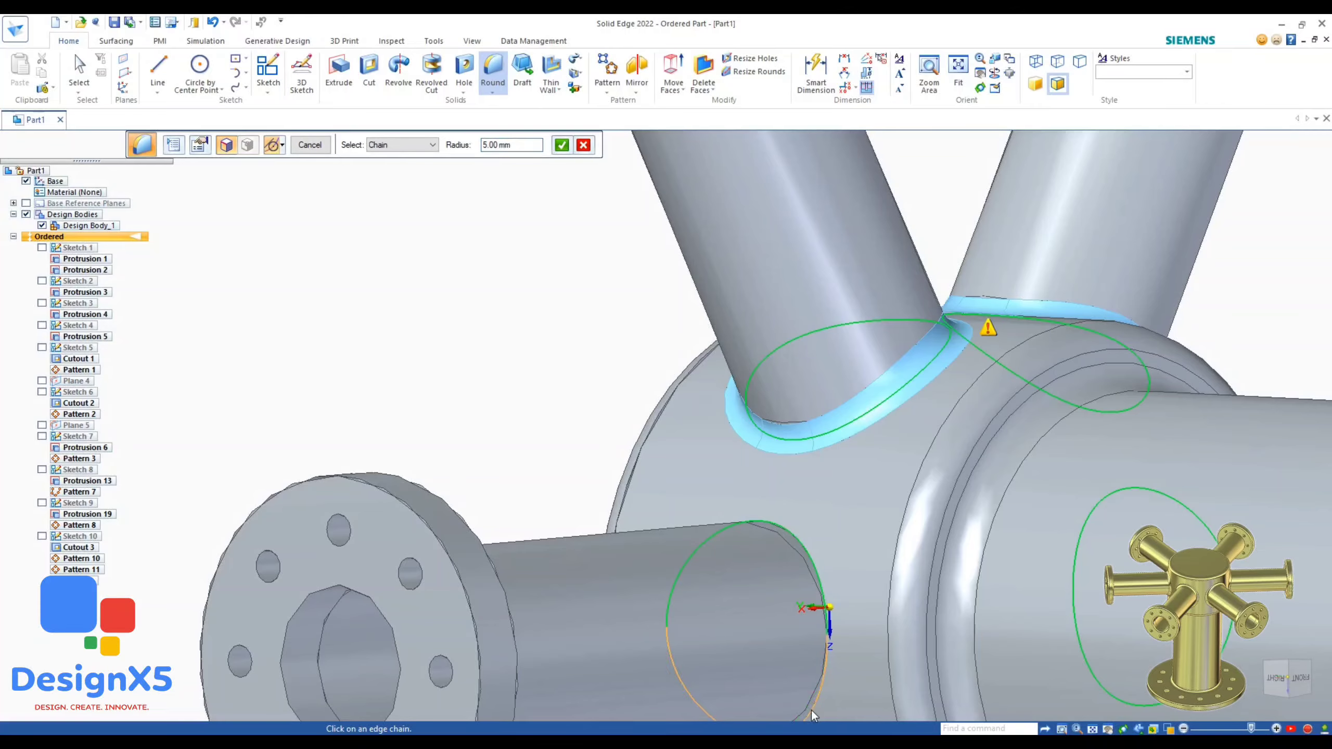
pyautogui.click(812, 711)
pyautogui.scroll(-4, 812, 711)
pyautogui.scroll(4, 750, 357)
pyautogui.click(741, 488)
pyautogui.moveTo(741, 488); pyautogui.dragTo(836, 549, button='middle')
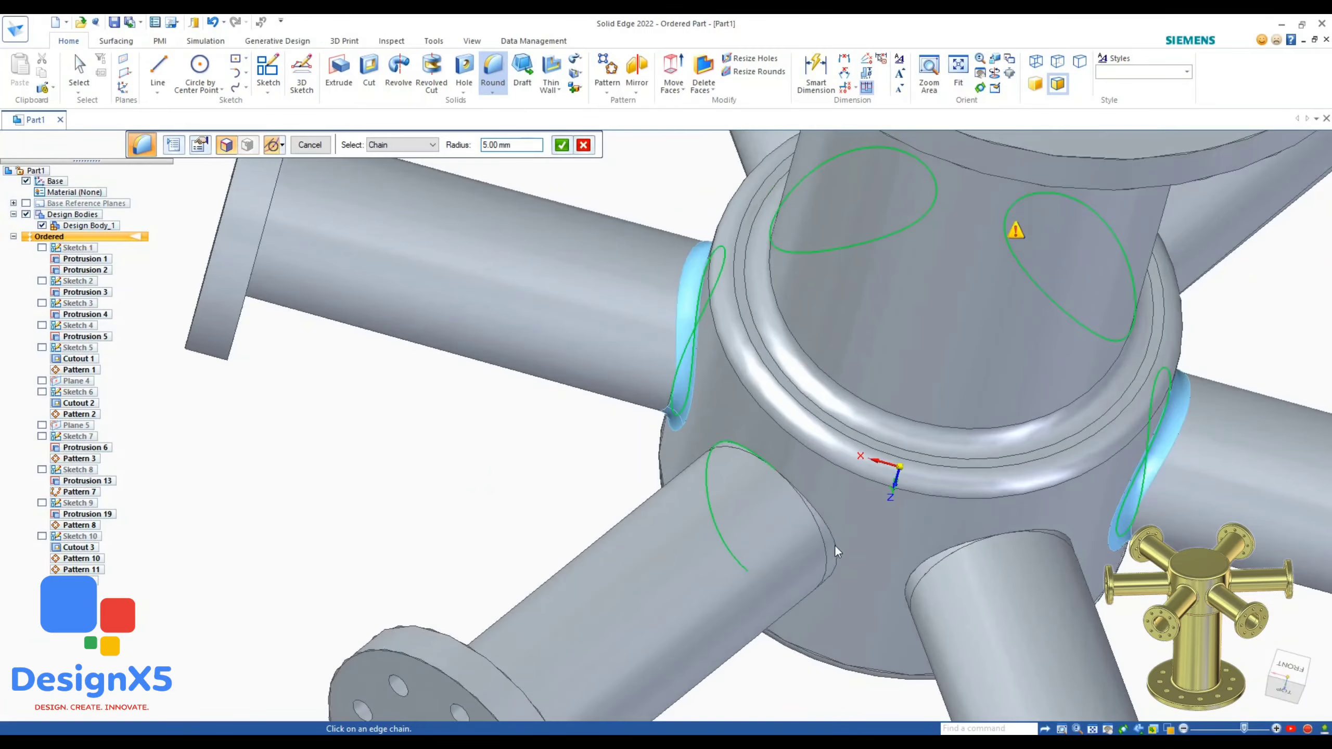
pyautogui.click(930, 557)
pyautogui.moveTo(930, 557); pyautogui.dragTo(1083, 446, button='middle')
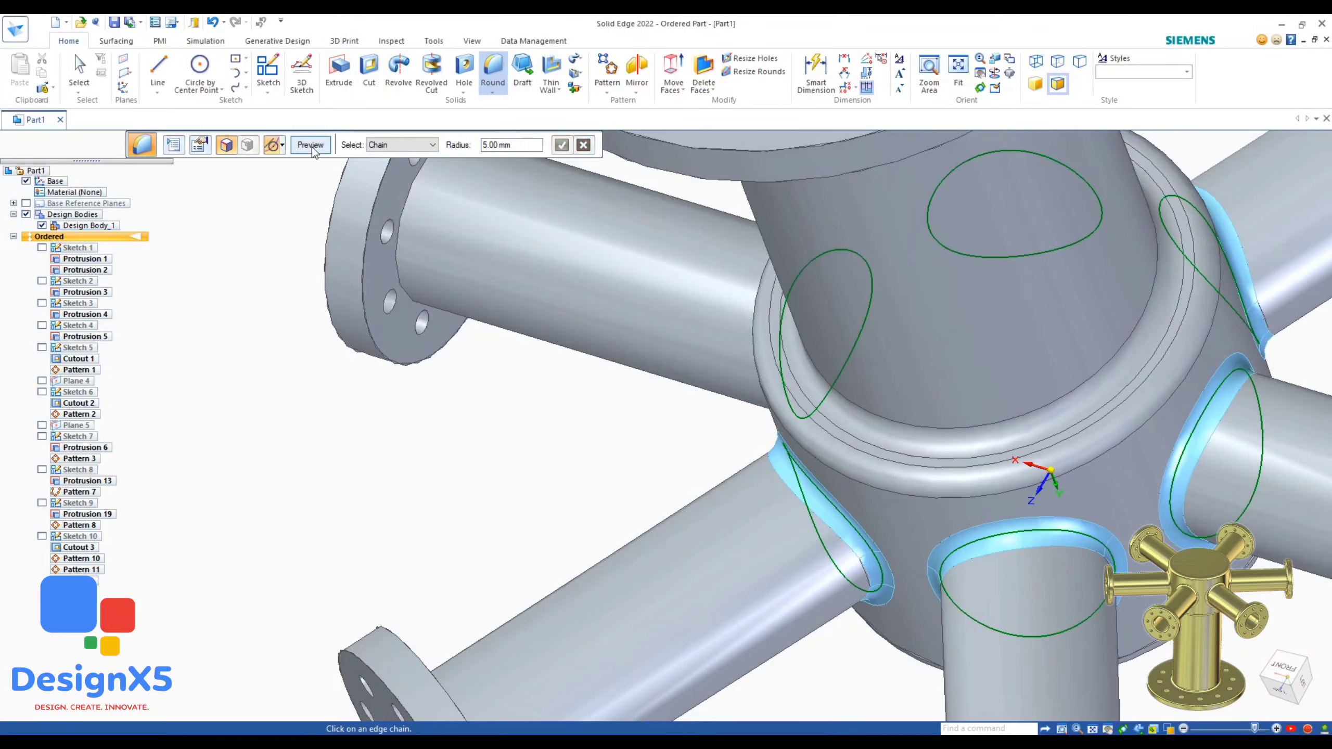
pyautogui.click(315, 152)
pyautogui.click(315, 152)
pyautogui.click(314, 152)
# Round both outer rim edges of one branch flange with a 2.5 mm radius.
pyautogui.click(492, 78)
pyautogui.scroll(-6, 514, 321)
pyautogui.moveTo(661, 314); pyautogui.dragTo(948, 431, button='middle')
pyautogui.scroll(-3, 949, 432)
pyautogui.scroll(3, 842, 301)
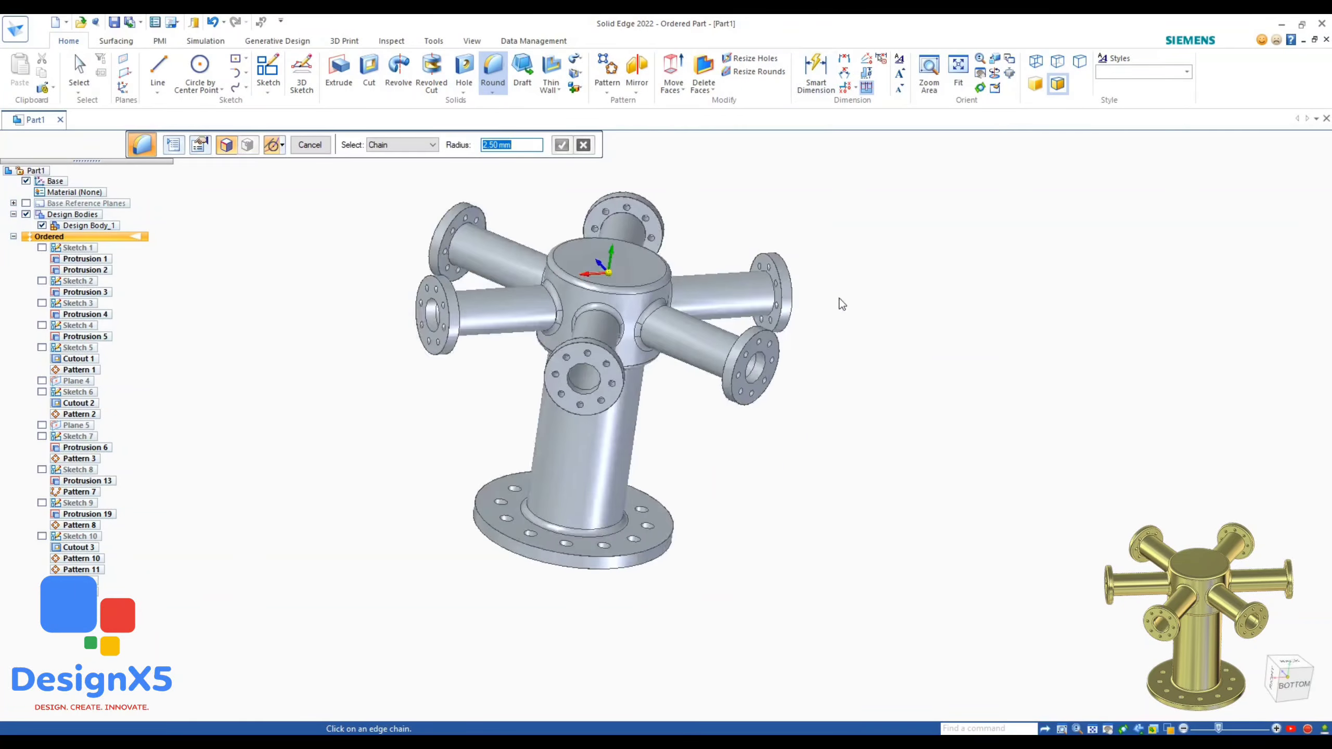
pyautogui.scroll(4, 699, 276)
pyautogui.moveTo(780, 294); pyautogui.dragTo(711, 294, button='middle')
pyautogui.scroll(-3, 711, 294)
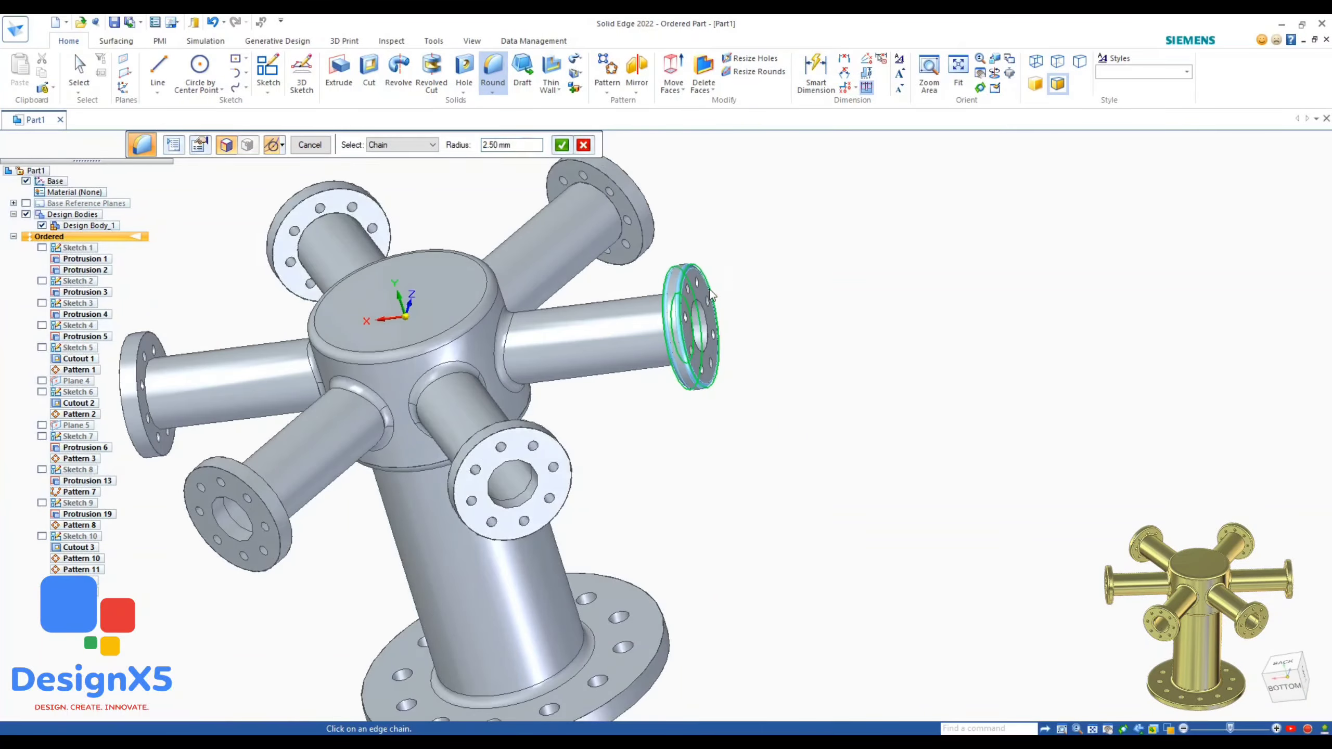
pyautogui.click(321, 150)
pyautogui.click(321, 150)
pyautogui.press('Escape')
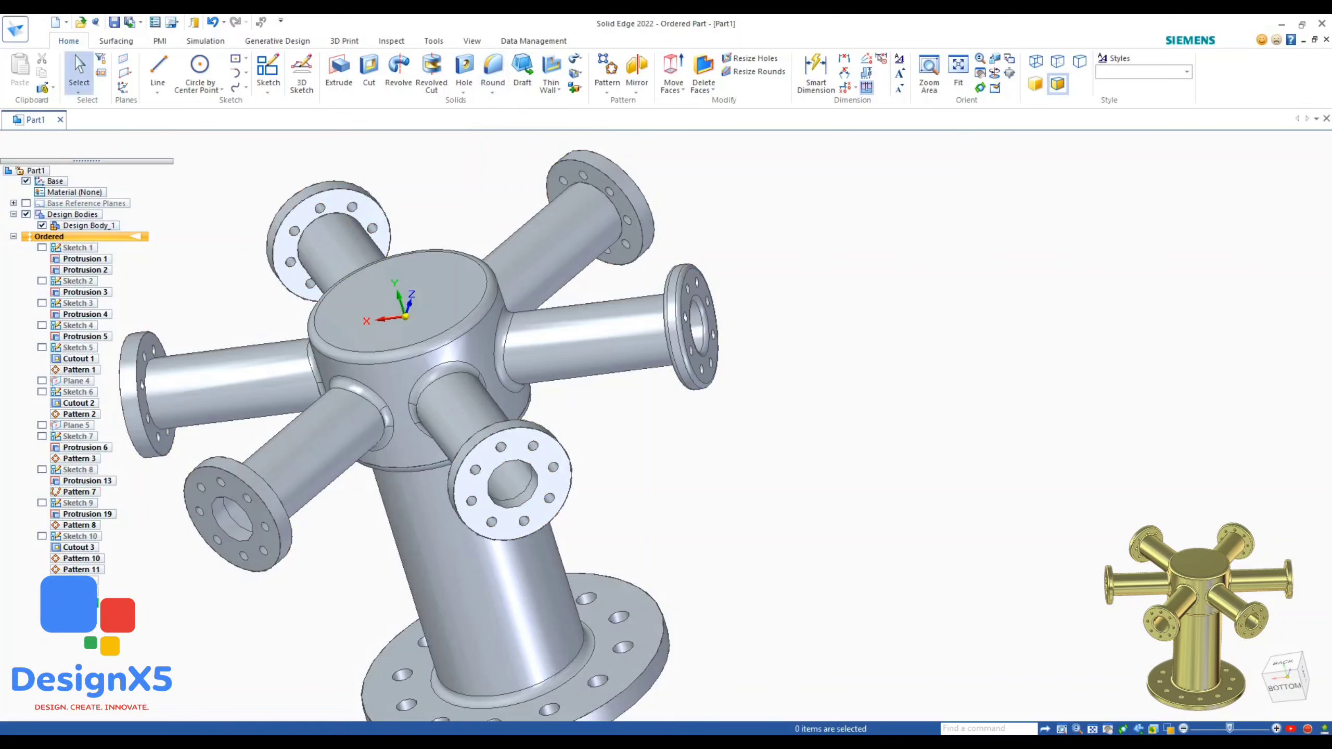
# Pattern the flange rim round full circle around the collar's centre with Fit spacing and a count of 6.
pyautogui.click(606, 95)
pyautogui.click(450, 288)
pyautogui.click(665, 425)
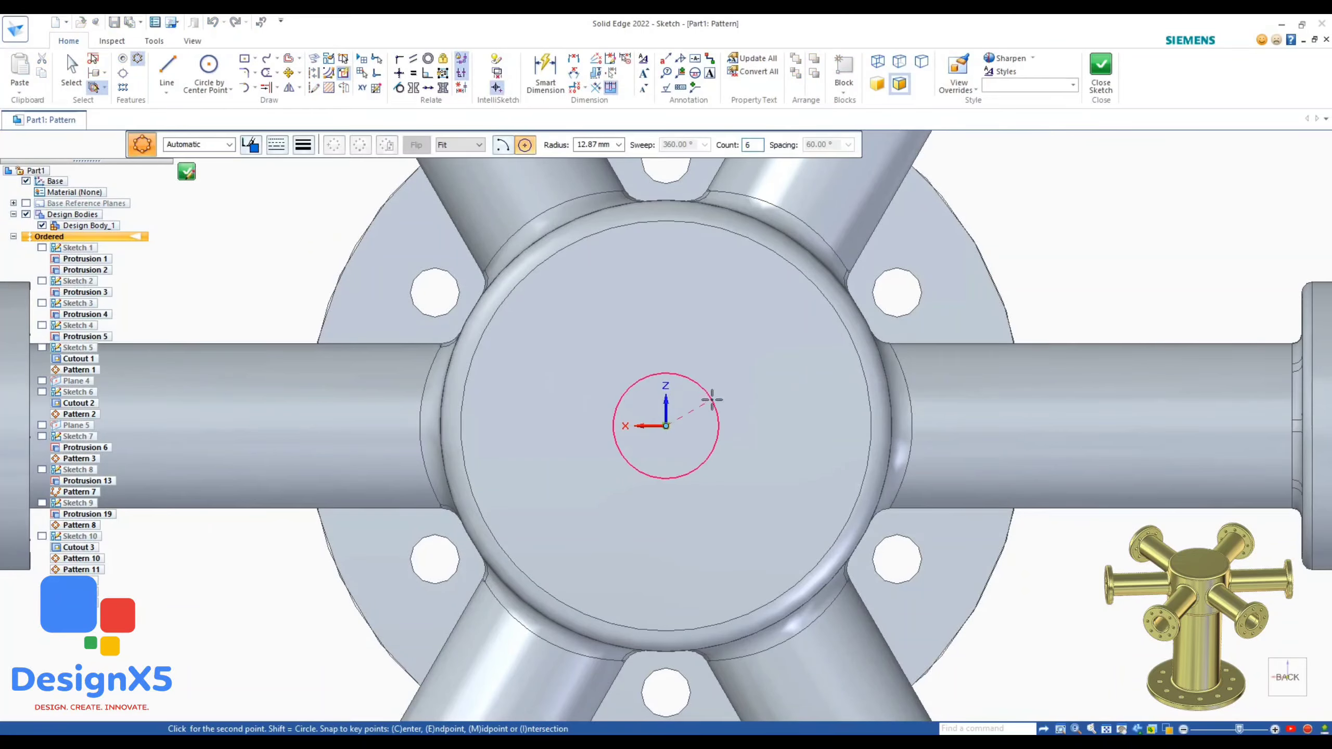
pyautogui.click(711, 399)
pyautogui.click(711, 399)
pyautogui.click(1100, 76)
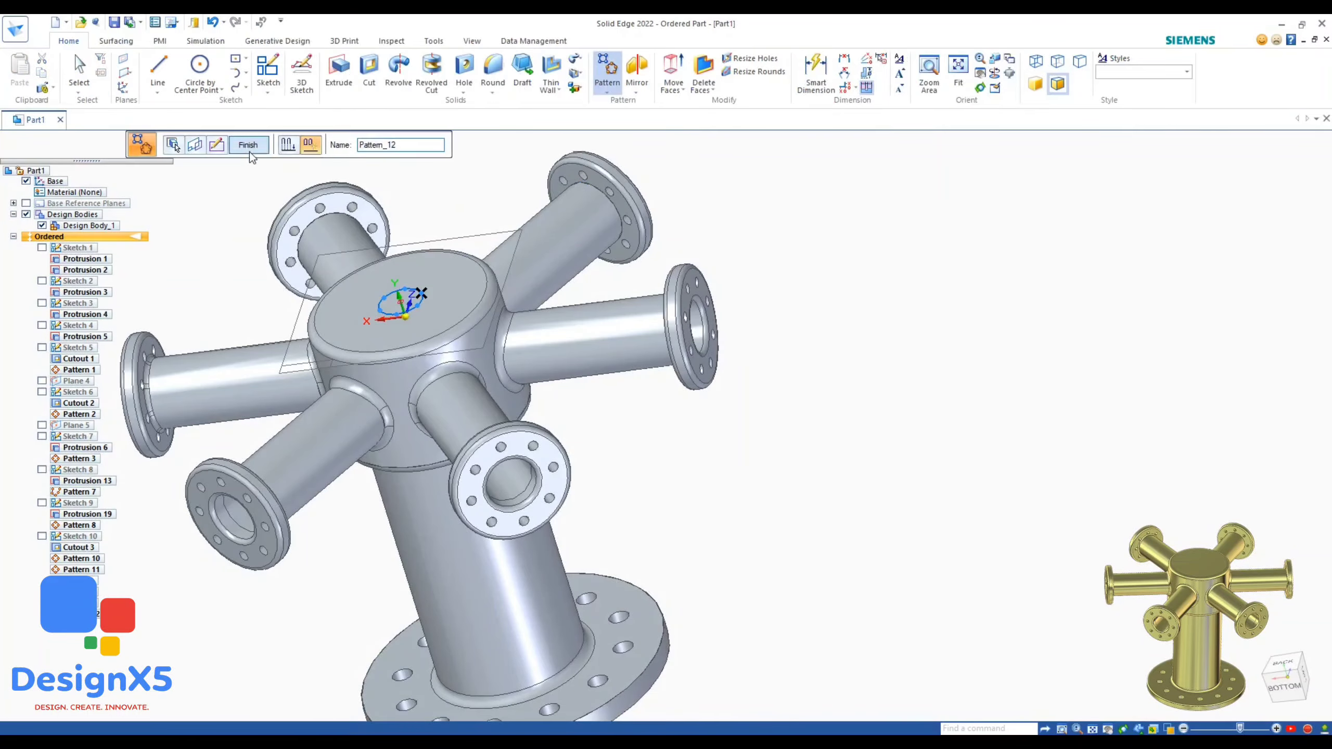
pyautogui.click(249, 147)
# Round both outer rim edges of the base flange with a 2.5 mm radius.
pyautogui.scroll(-3, 944, 344)
pyautogui.click(492, 78)
pyautogui.scroll(3, 576, 231)
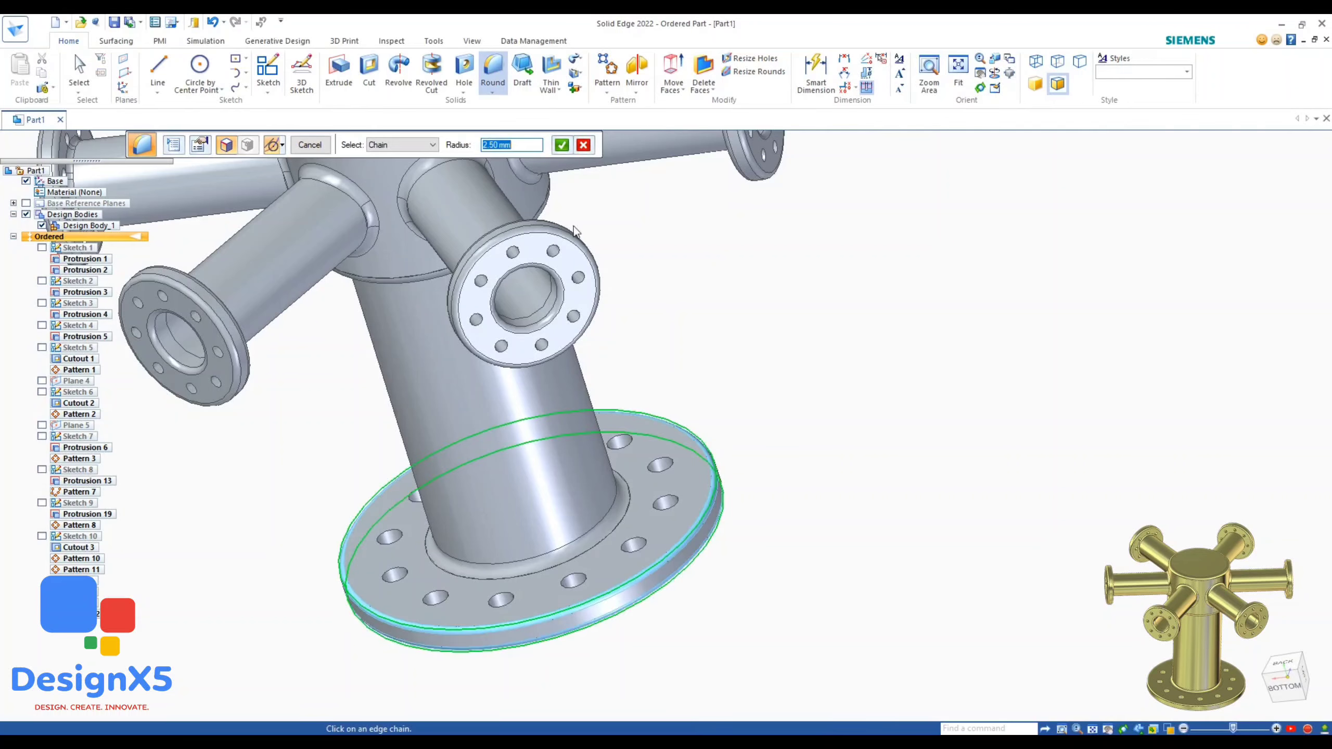
pyautogui.click(310, 148)
pyautogui.click(310, 148)
pyautogui.press('Escape')
# Paint the whole body with a gold style using Part Painter and hide the base coordinate system.
pyautogui.scroll(-5, 937, 445)
pyautogui.click(472, 42)
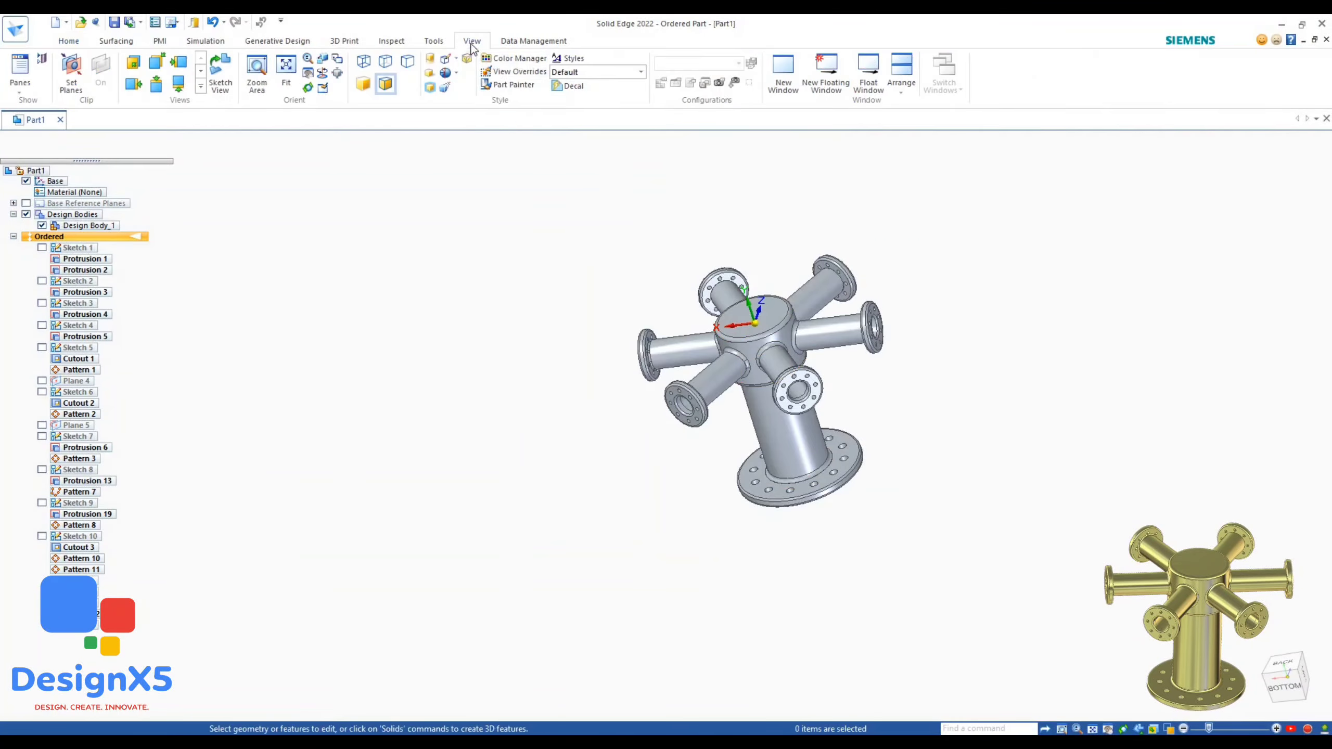
pyautogui.click(512, 85)
pyautogui.click(787, 346)
pyautogui.press('Escape')
pyautogui.click(26, 181)
pyautogui.scroll(3, 860, 404)
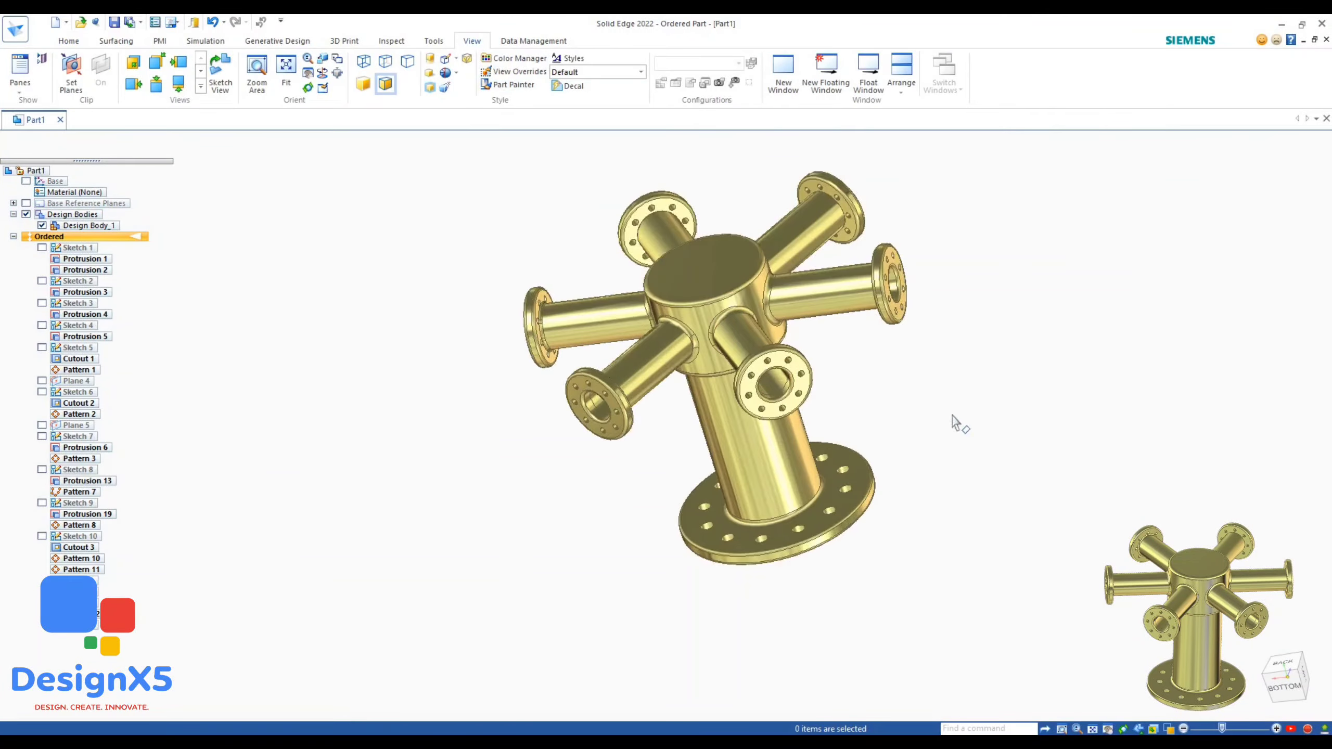